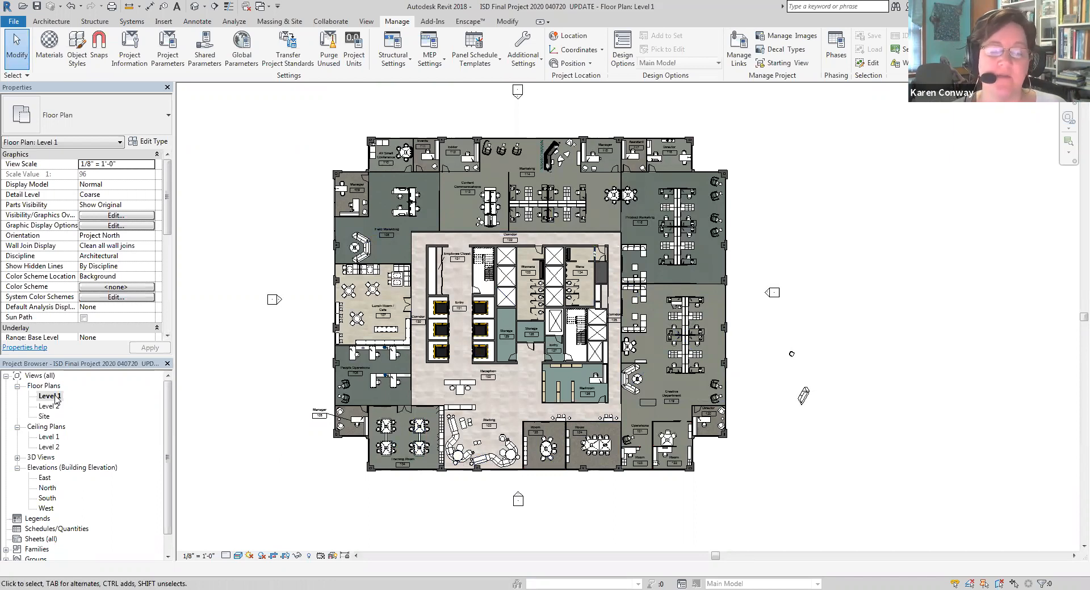
{"action": "right_click", "coordinate": [55, 397]}
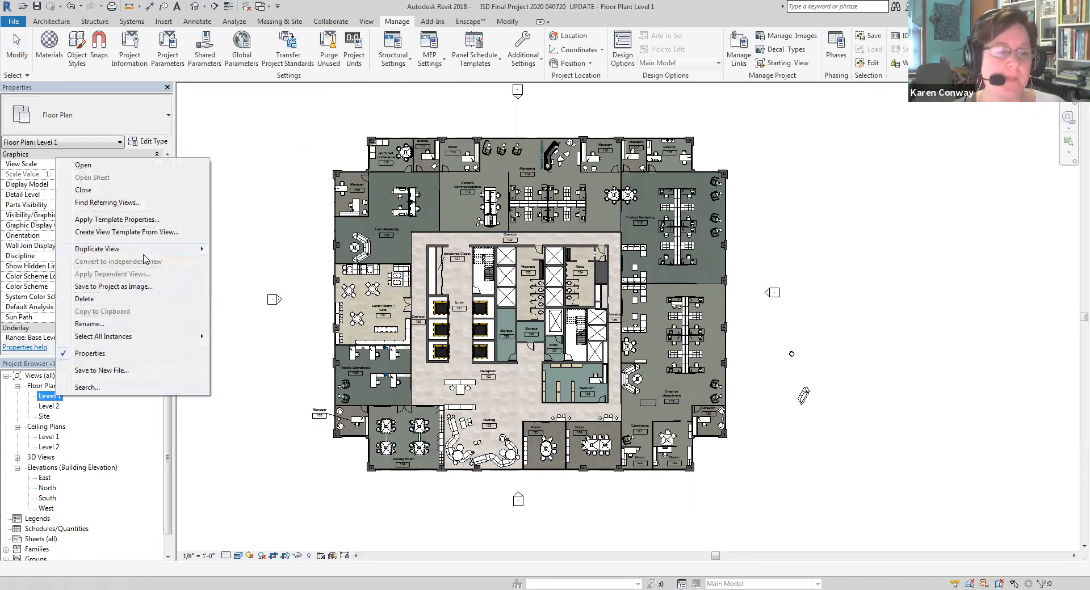
{"action": "mouse_move", "coordinate": [143, 256]}
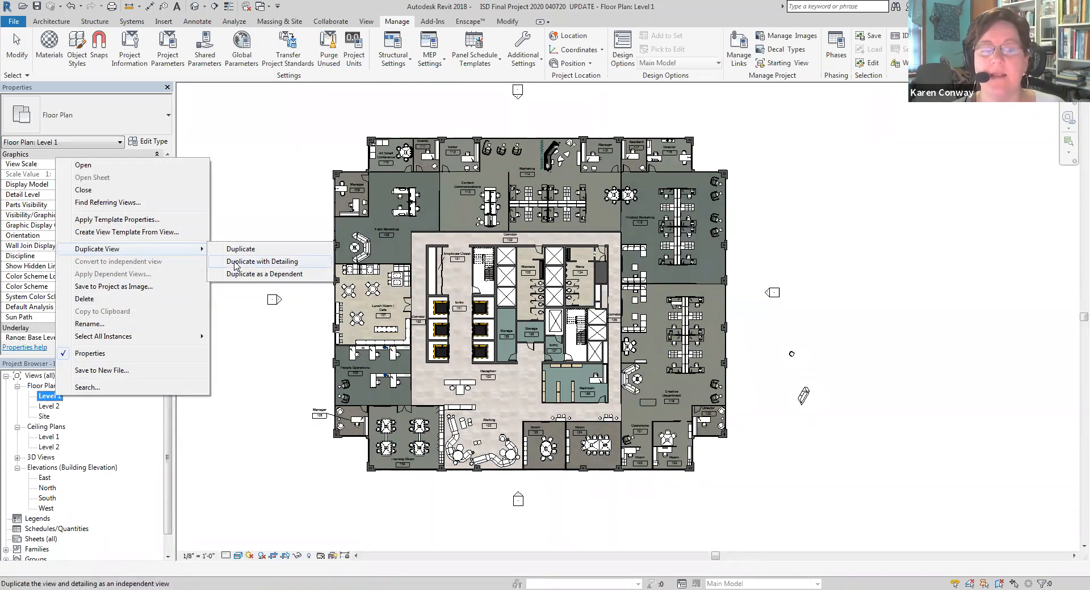
{"action": "left_click", "coordinate": [270, 435]}
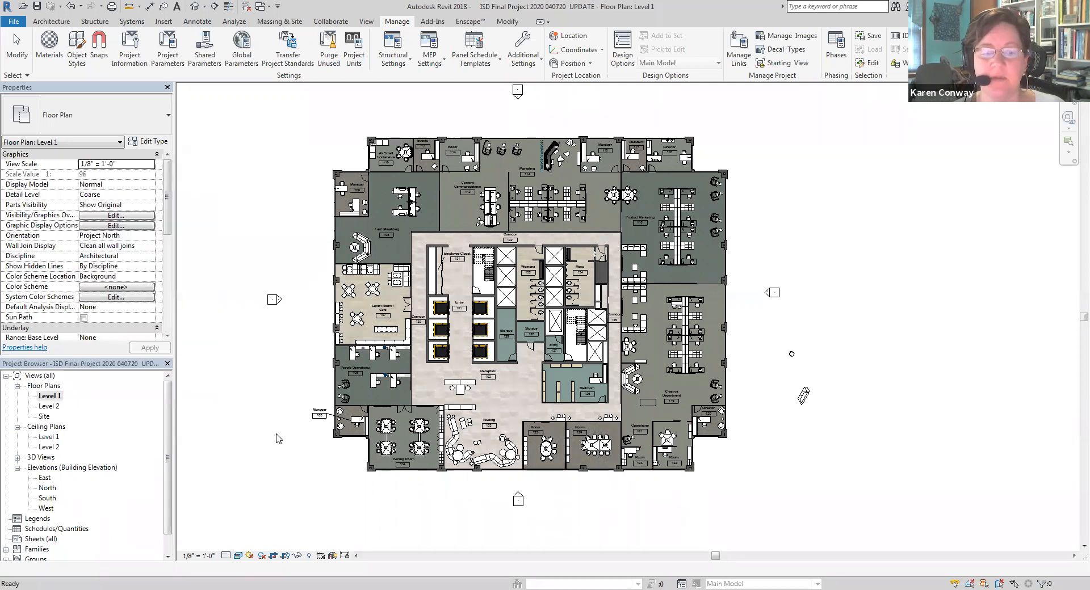
Examine the room tags, furniture and floor finishes throughout the Level 1 floor plan
{"action": "scroll", "coordinate": [335, 434], "scroll_direction": "up", "scroll_amount": 5}
{"action": "scroll", "coordinate": [340, 438], "scroll_direction": "down", "scroll_amount": 3}
{"action": "scroll", "coordinate": [323, 414], "scroll_direction": "up", "scroll_amount": 4}
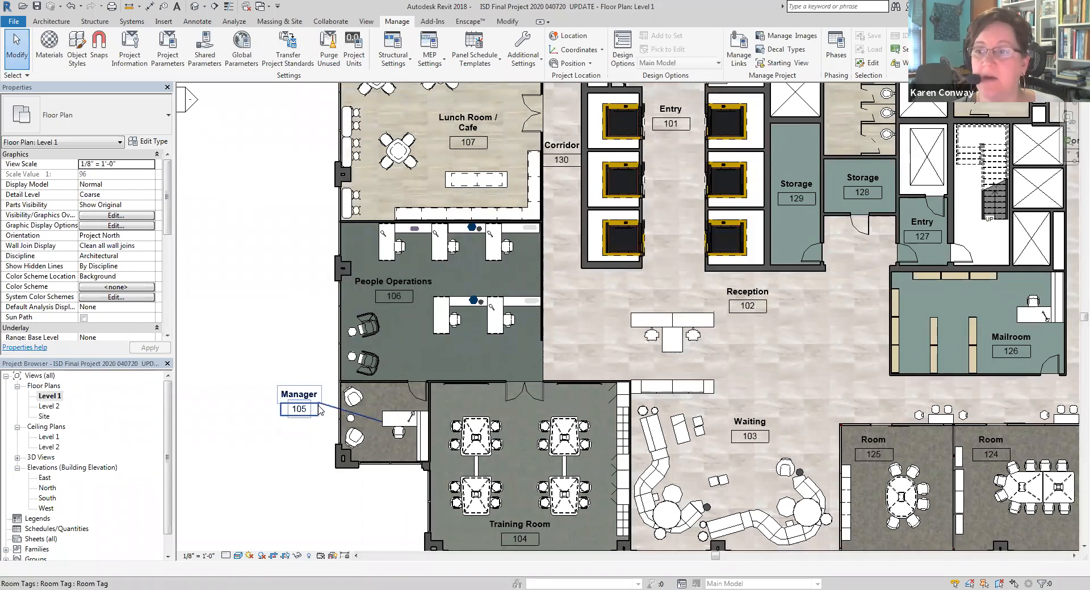
{"action": "scroll", "coordinate": [310, 417], "scroll_direction": "down", "scroll_amount": 3}
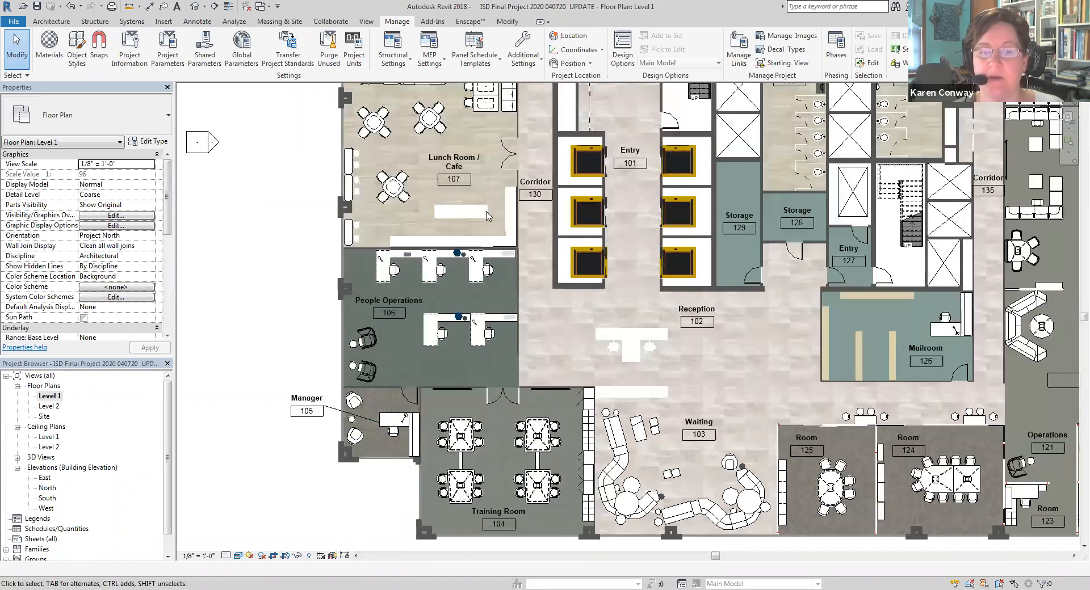
{"action": "scroll", "coordinate": [519, 211], "scroll_direction": "up", "scroll_amount": 2}
{"action": "scroll", "coordinate": [519, 211], "scroll_direction": "down", "scroll_amount": 3}
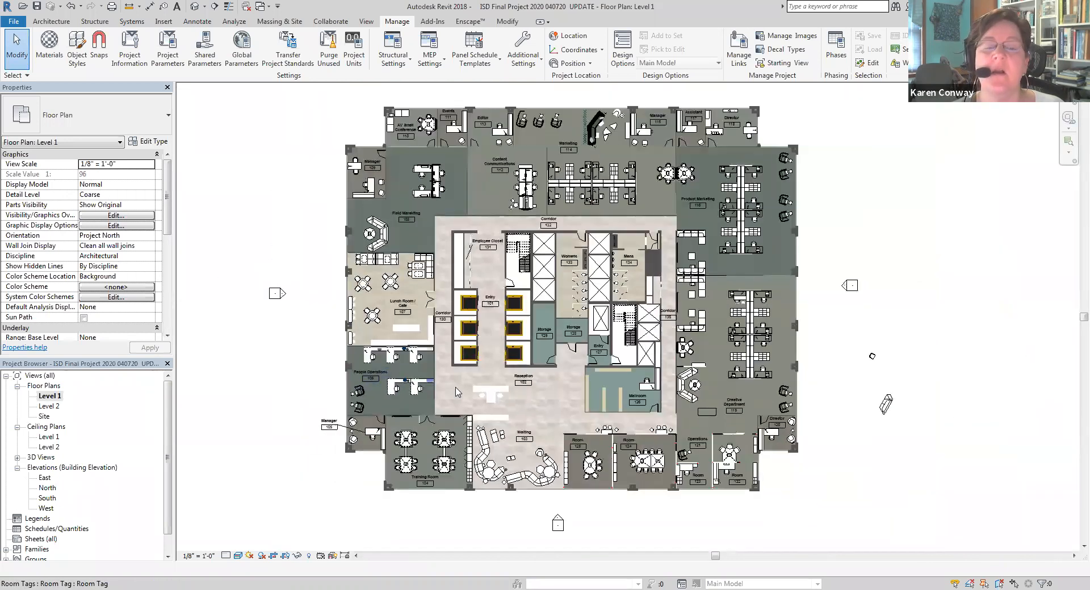
{"action": "scroll", "coordinate": [474, 387], "scroll_direction": "up", "scroll_amount": 1}
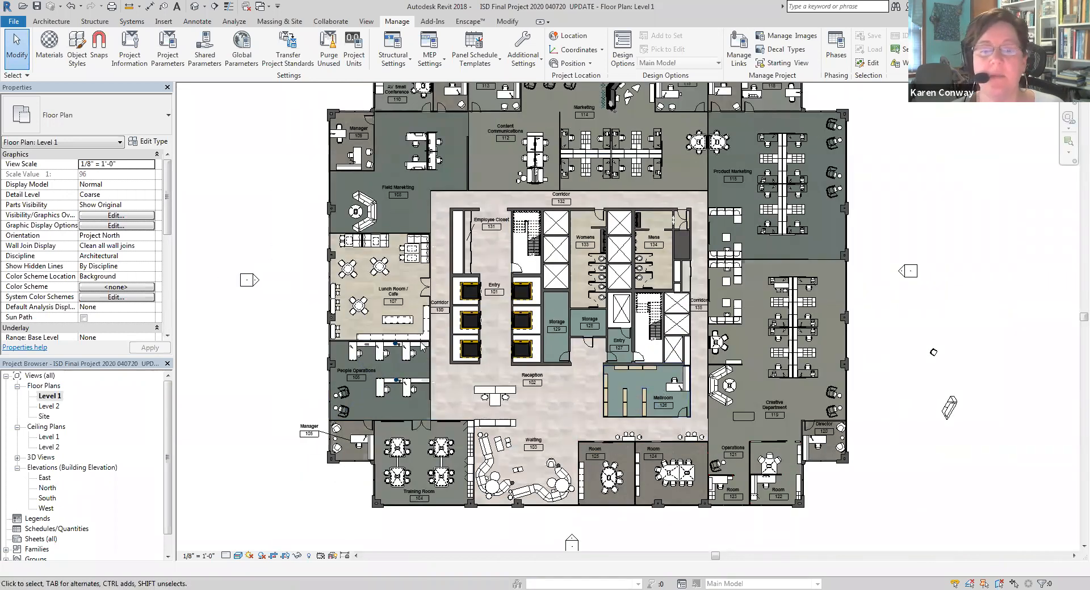
{"action": "scroll", "coordinate": [390, 315], "scroll_direction": "down", "scroll_amount": 2}
{"action": "scroll", "coordinate": [434, 233], "scroll_direction": "up", "scroll_amount": 1}
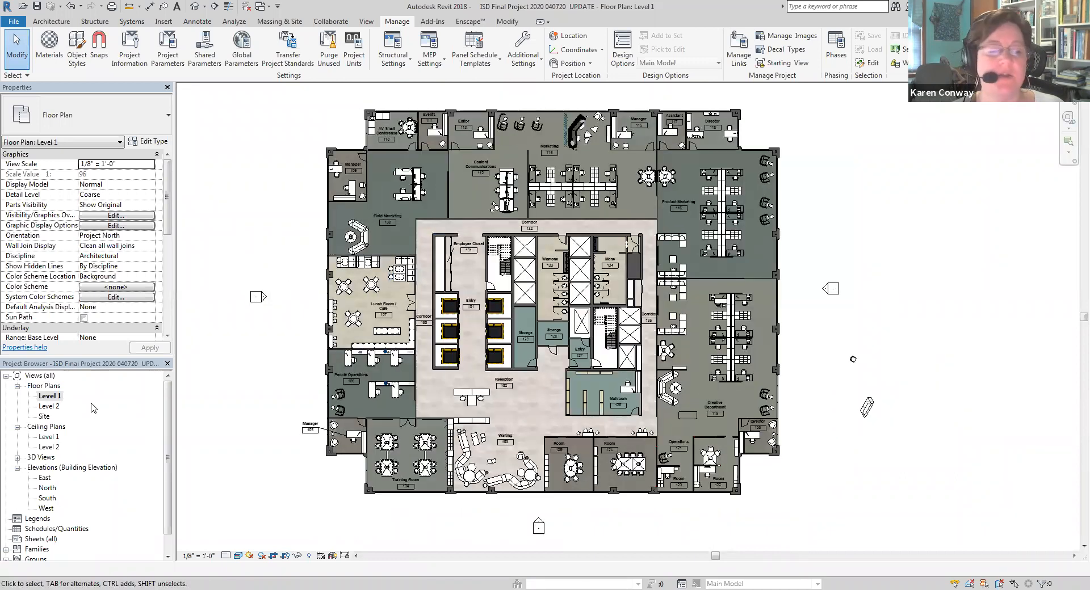
Duplicate the Level 1 floor plan view with detailing and rename the copy "Floor Plan"
{"action": "right_click", "coordinate": [61, 400]}
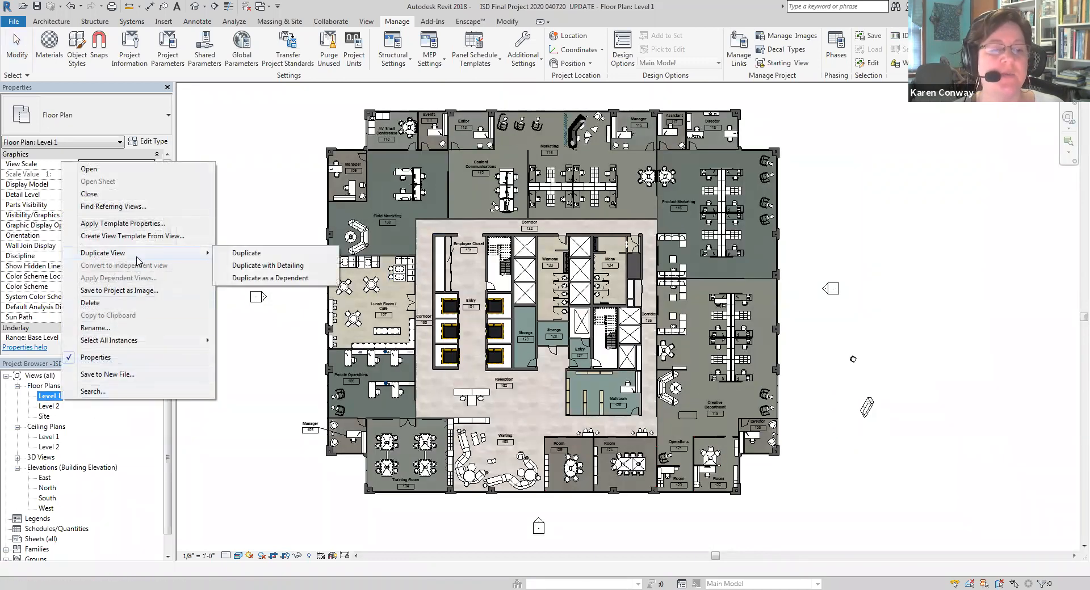
{"action": "left_click", "coordinate": [253, 266]}
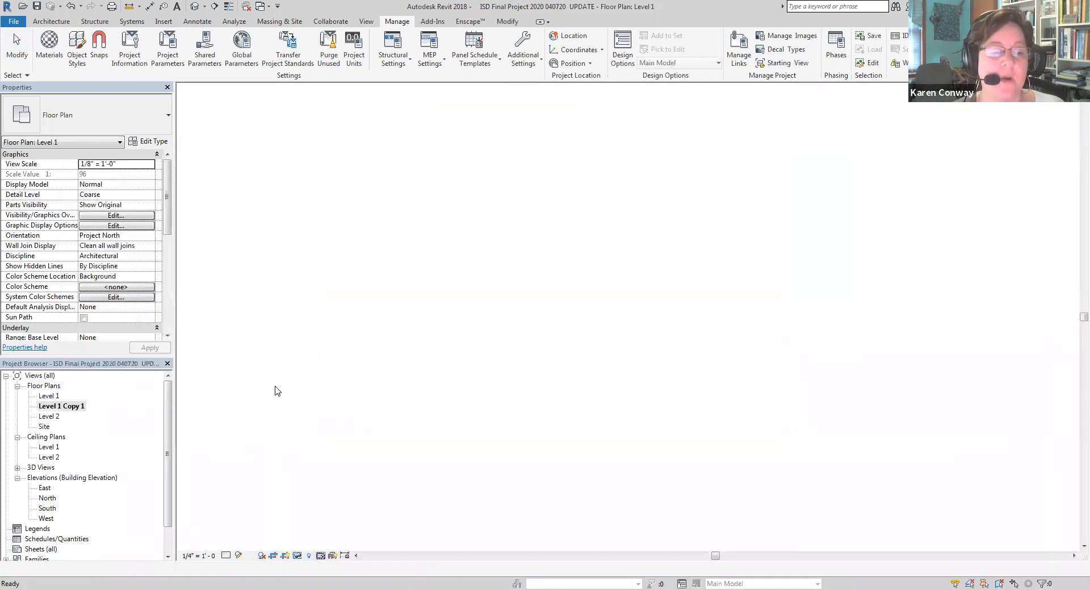
{"action": "right_click", "coordinate": [79, 409]}
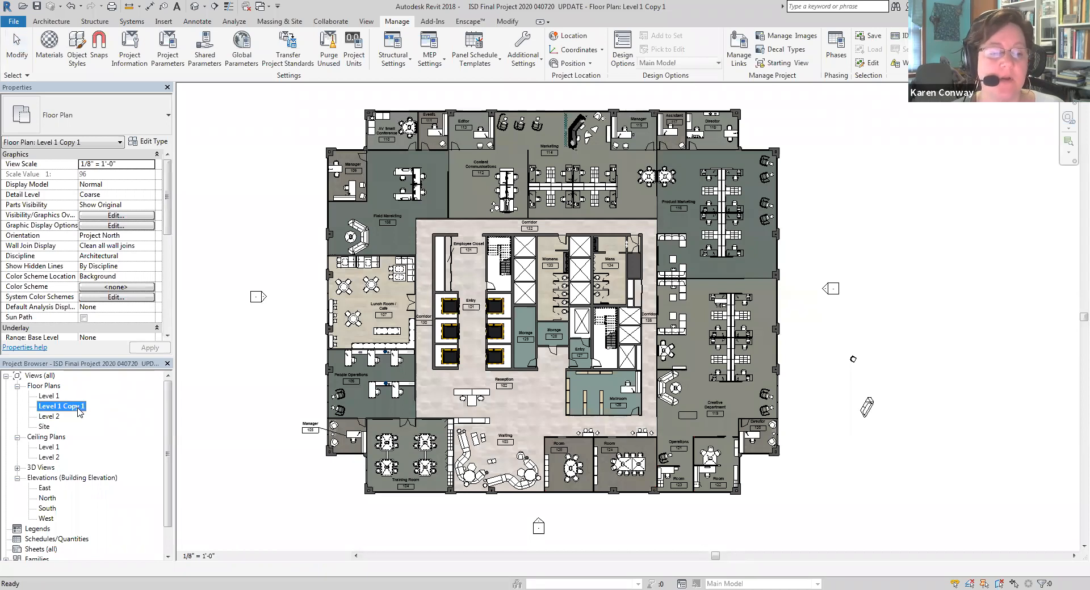
{"action": "left_click", "coordinate": [112, 336]}
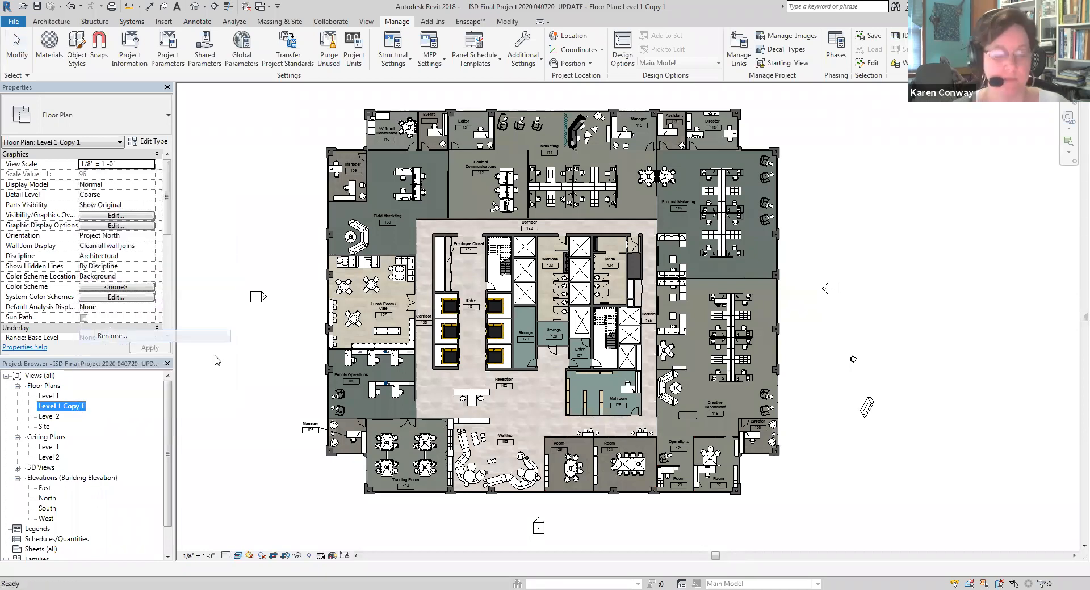
{"action": "type", "text": "Floor Plan"}
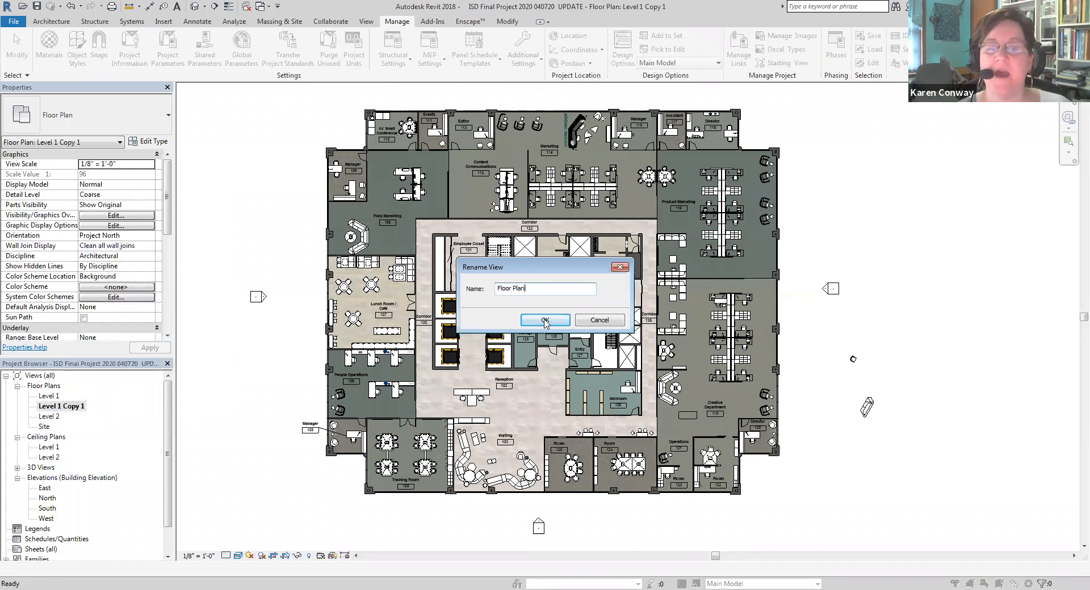
{"action": "left_click", "coordinate": [545, 321]}
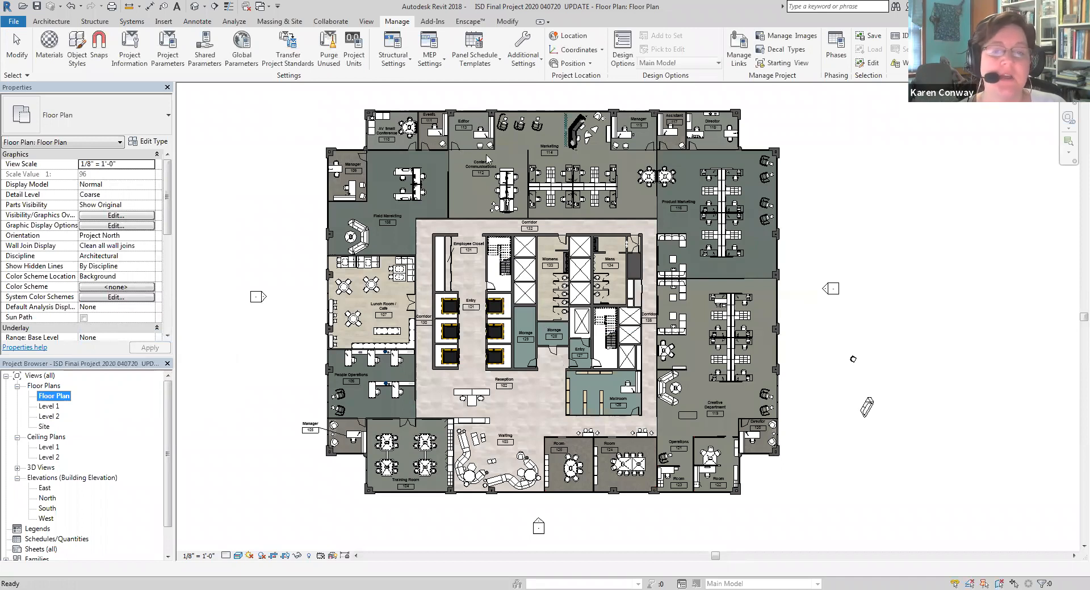
{"action": "left_click", "coordinate": [278, 212]}
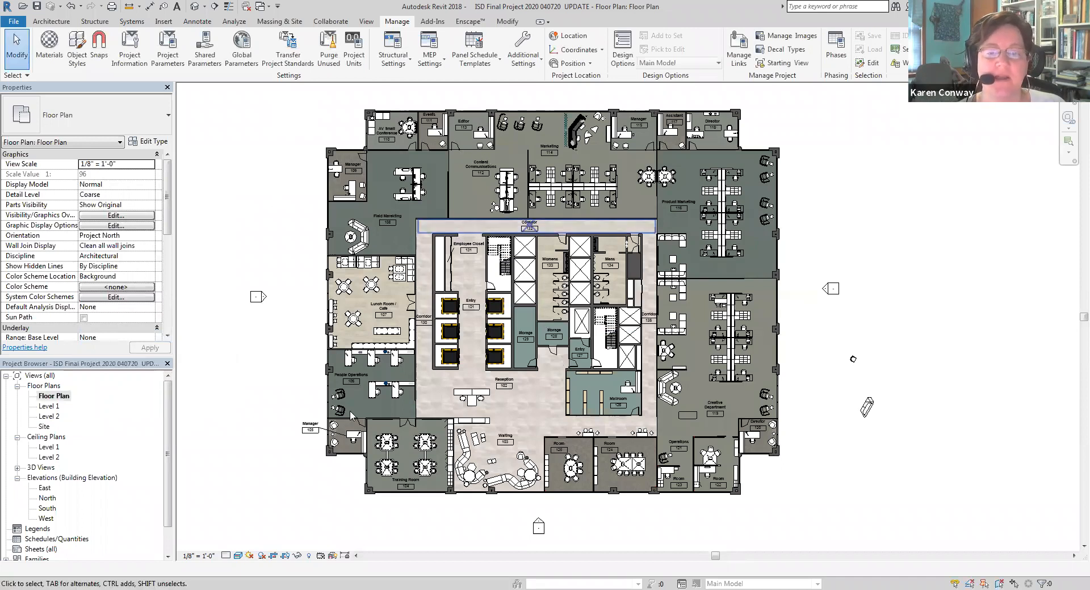
Set the Floor Plan view's visual style to Hidden Line
{"action": "left_click", "coordinate": [237, 556]}
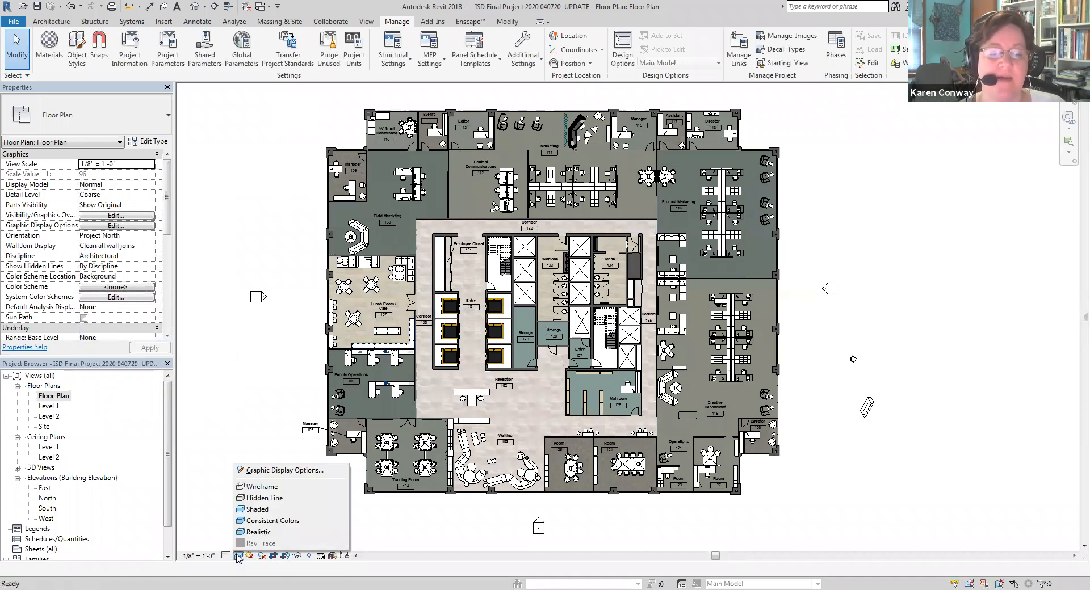
{"action": "left_click", "coordinate": [265, 500]}
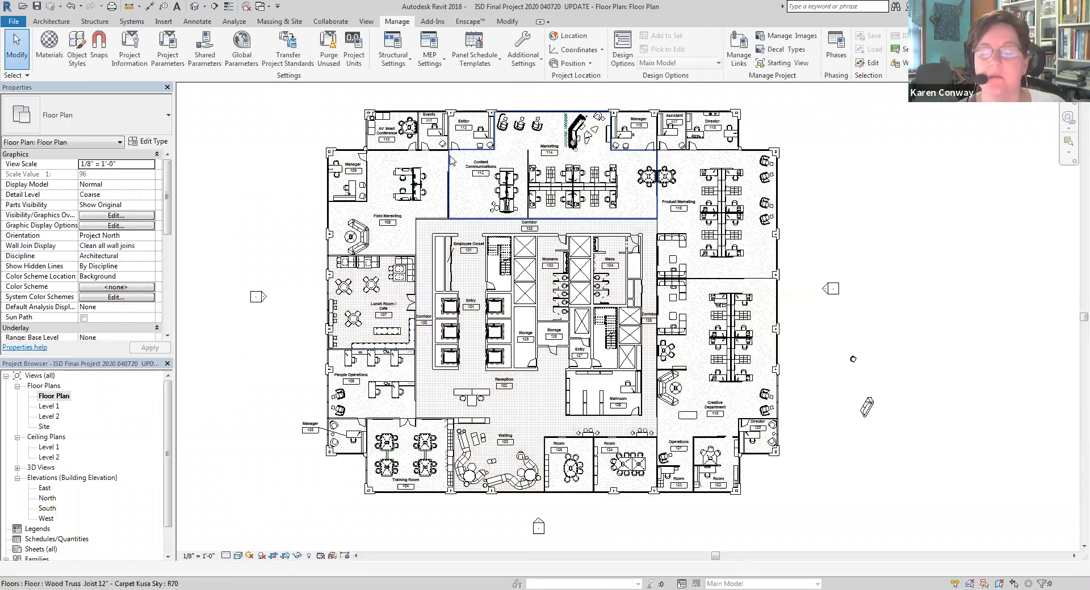
{"action": "scroll", "coordinate": [418, 224], "scroll_direction": "up", "scroll_amount": 5}
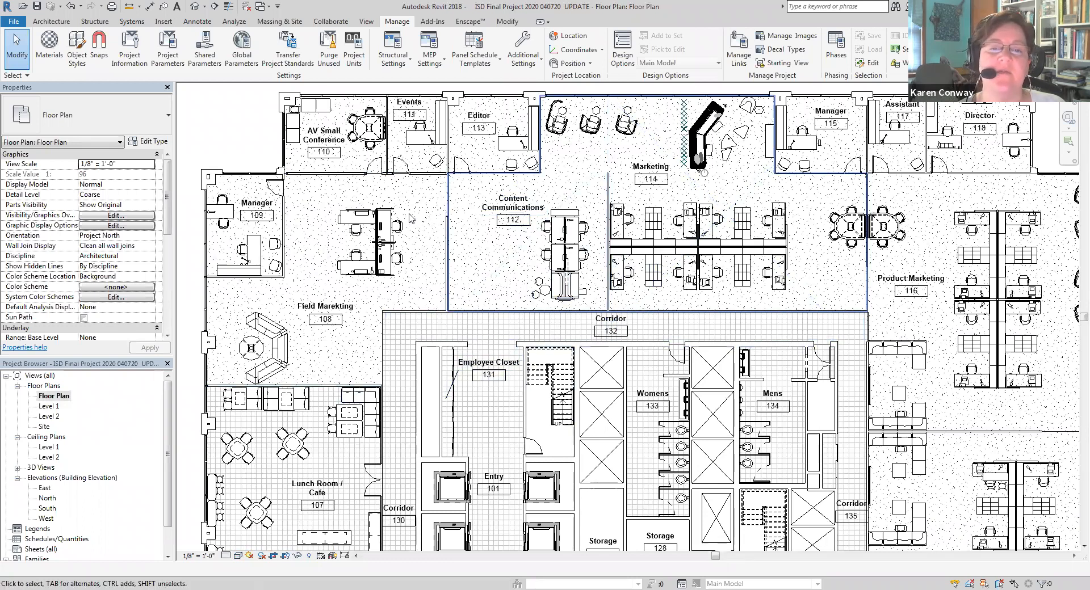
Inspect the floor elements by selecting the carpet floor under Marketing and the reception's tile floor in the {3D} view
{"action": "left_click", "coordinate": [447, 208]}
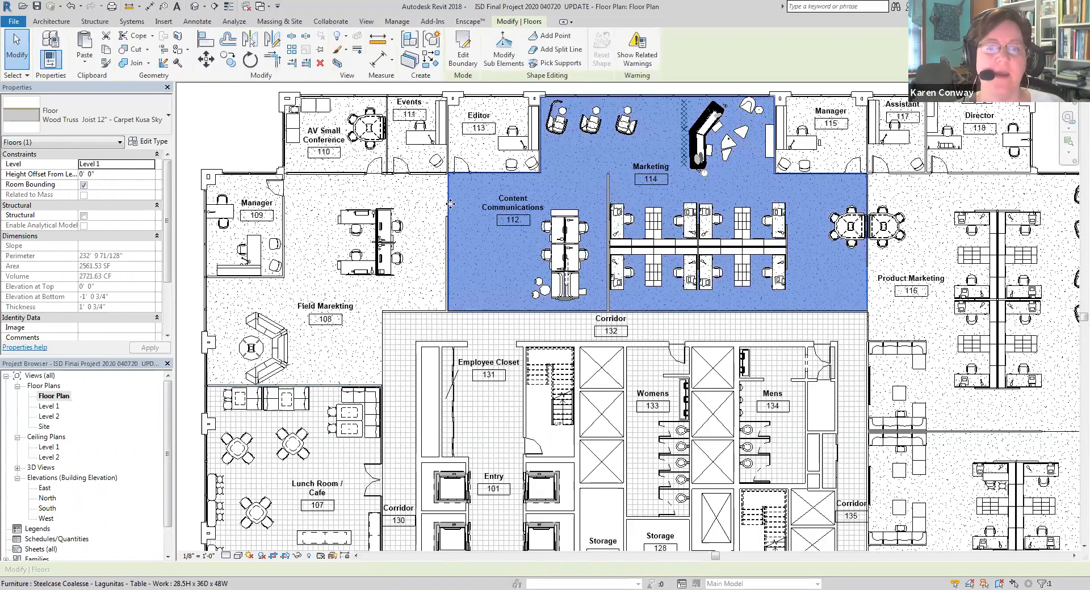
{"action": "left_click_drag", "start_coordinate": [170, 457], "coordinate": [163, 515]}
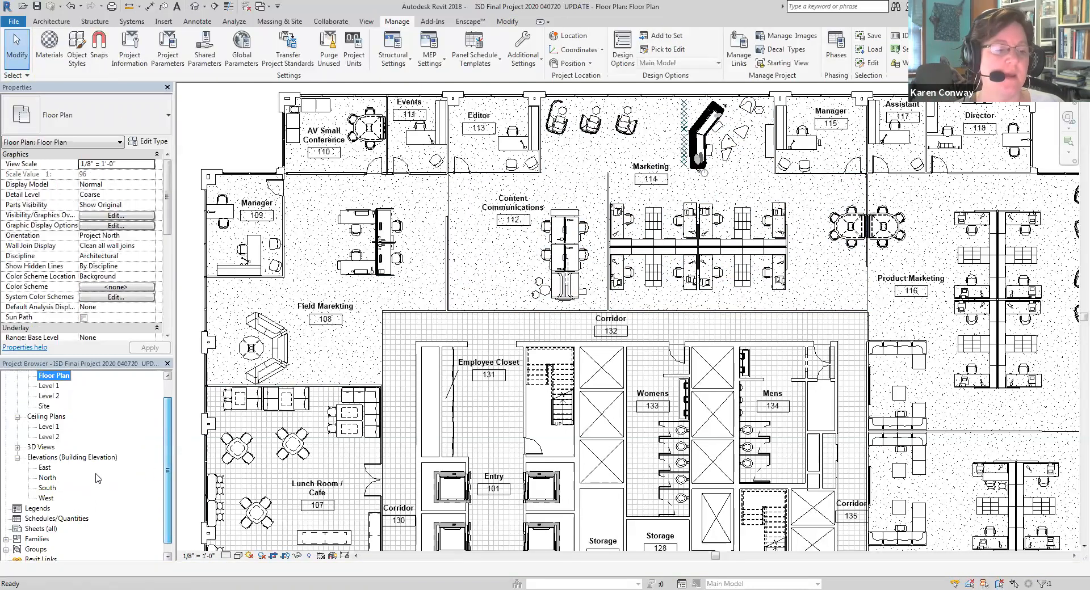
{"action": "left_click", "coordinate": [17, 447]}
{"action": "scroll", "coordinate": [45, 488], "scroll_direction": "down", "scroll_amount": 3}
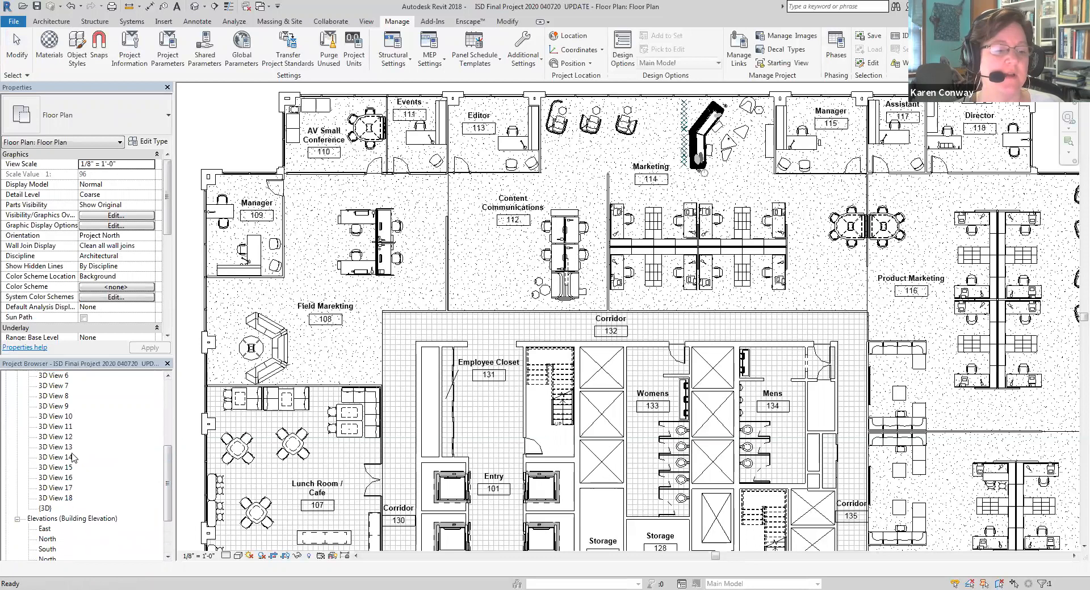
{"action": "left_click", "coordinate": [44, 498]}
{"action": "double_click", "coordinate": [44, 498]}
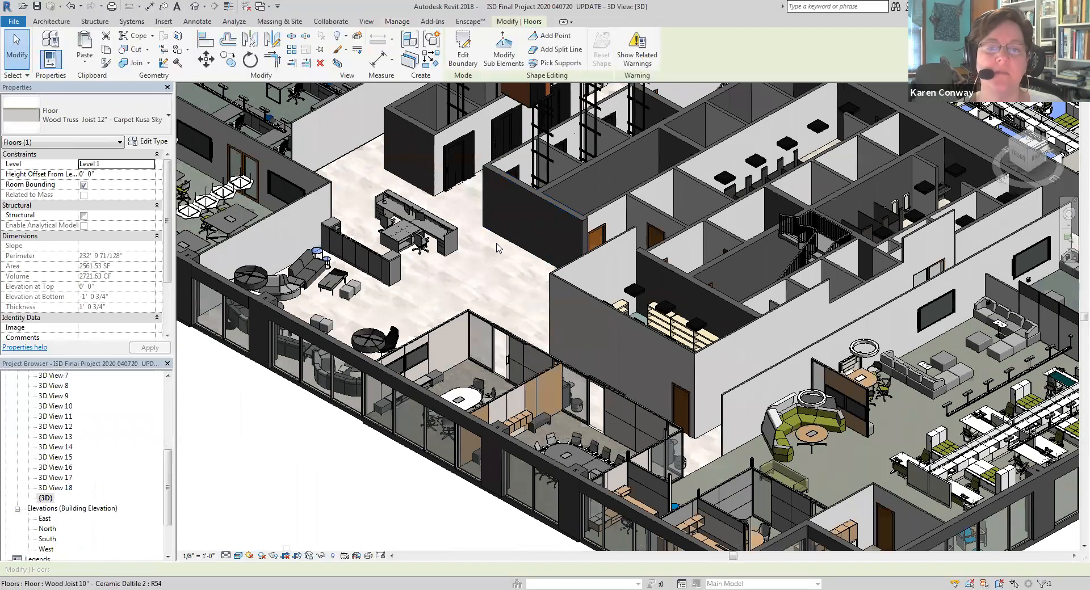
{"action": "left_click", "coordinate": [335, 172]}
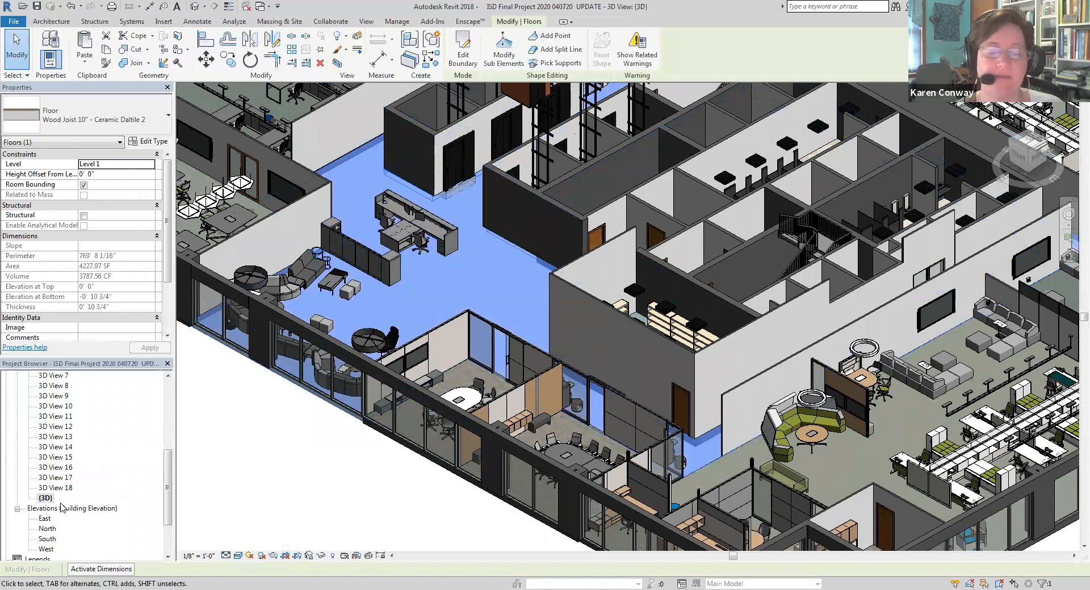
Return to the Floor Plan view and hide the whole floor category, using the tile floor around the corridors and reception
{"action": "scroll", "coordinate": [135, 463], "scroll_direction": "up", "scroll_amount": 3}
{"action": "left_click_drag", "start_coordinate": [168, 487], "coordinate": [167, 411]}
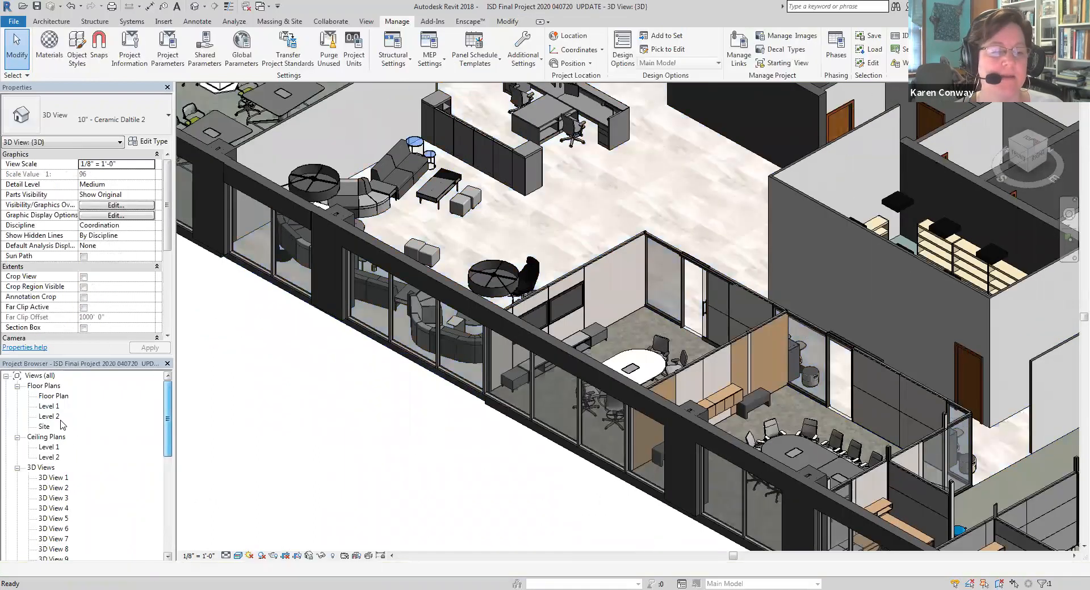
{"action": "left_click", "coordinate": [49, 406]}
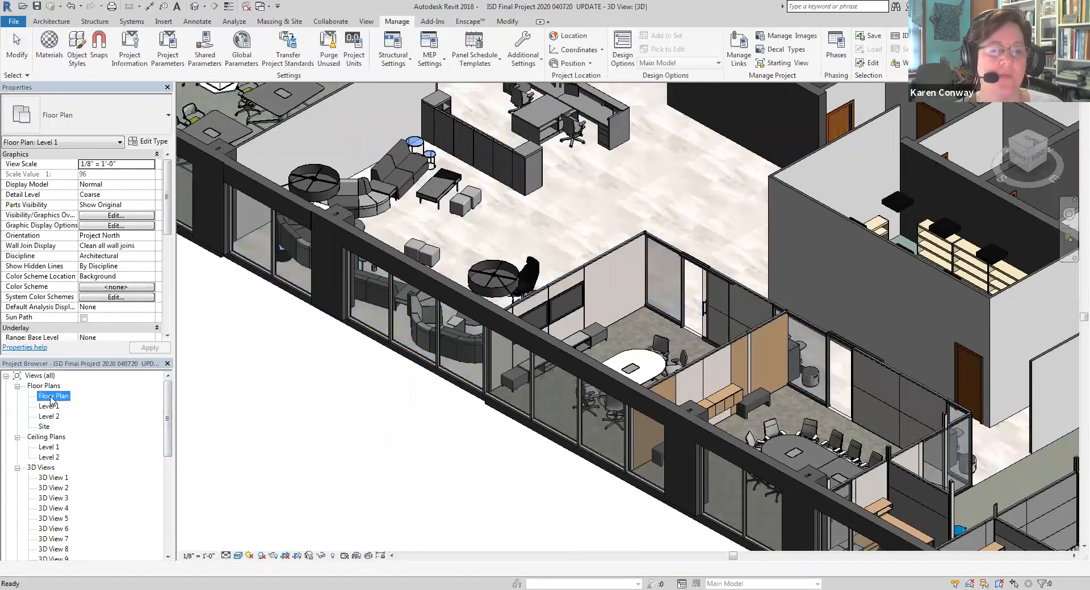
{"action": "double_click", "coordinate": [51, 397]}
{"action": "left_click", "coordinate": [488, 321]}
{"action": "scroll", "coordinate": [488, 321], "scroll_direction": "down", "scroll_amount": 2}
{"action": "scroll", "coordinate": [407, 250], "scroll_direction": "up", "scroll_amount": 4}
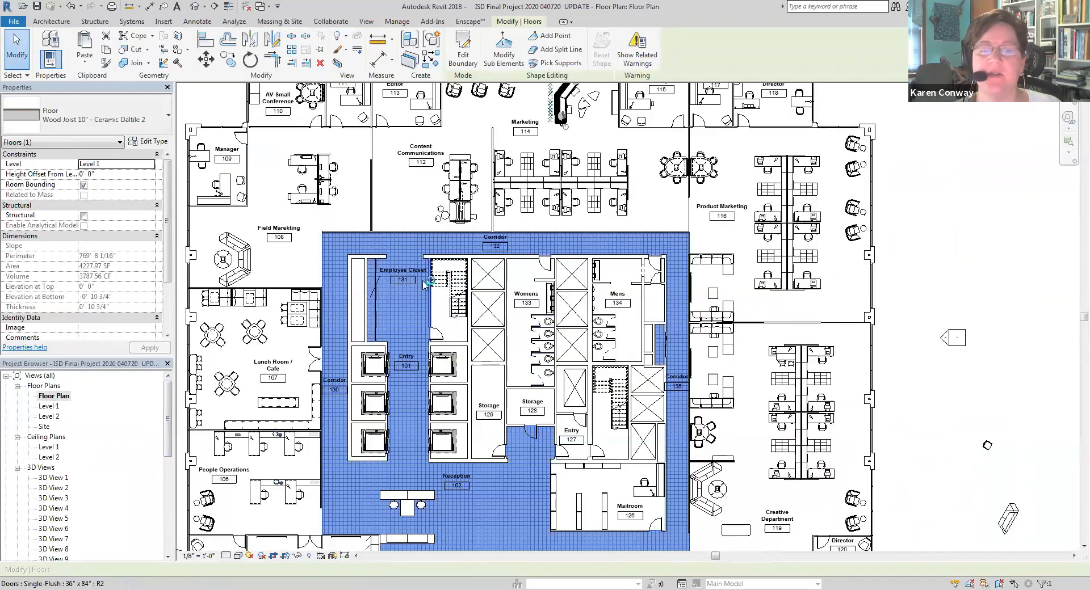
{"action": "right_click", "coordinate": [408, 250]}
{"action": "mouse_move", "coordinate": [488, 301]}
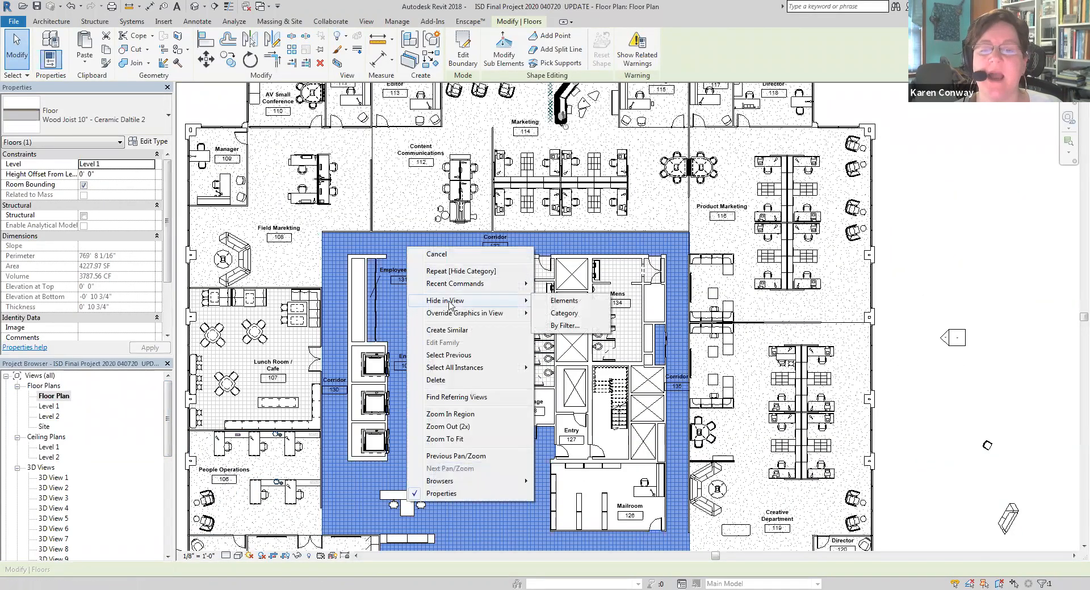
{"action": "left_click", "coordinate": [561, 319]}
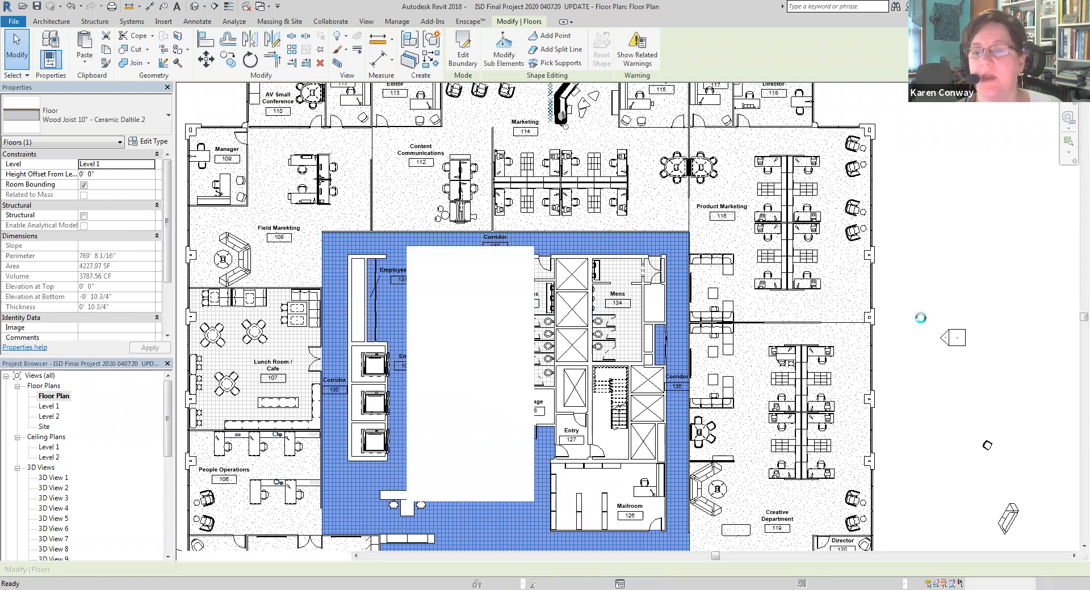
Hide the whole furniture category in the Floor Plan view, using a lounge seat in the Field Marketing area
{"action": "scroll", "coordinate": [584, 328], "scroll_direction": "down", "scroll_amount": 2}
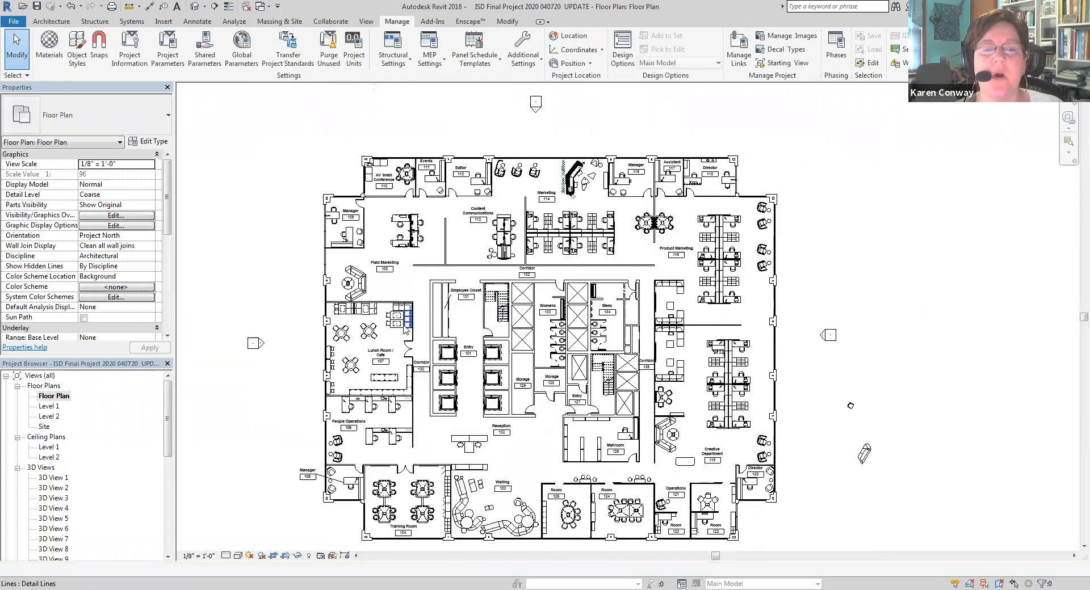
{"action": "scroll", "coordinate": [406, 325], "scroll_direction": "up", "scroll_amount": 1}
{"action": "scroll", "coordinate": [357, 279], "scroll_direction": "up", "scroll_amount": 1}
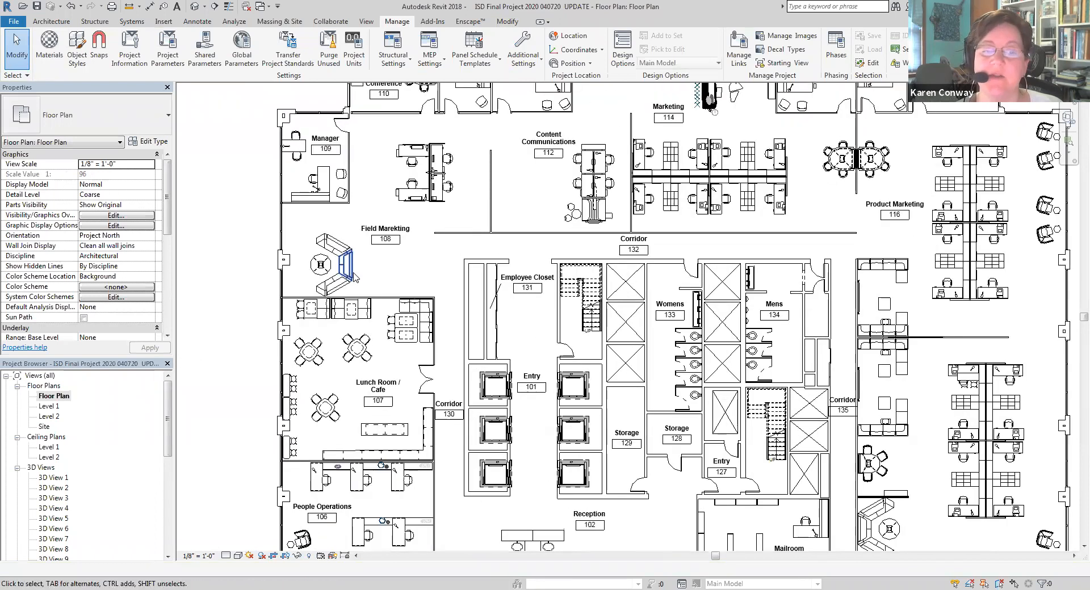
{"action": "left_click", "coordinate": [355, 279]}
{"action": "right_click", "coordinate": [354, 275]}
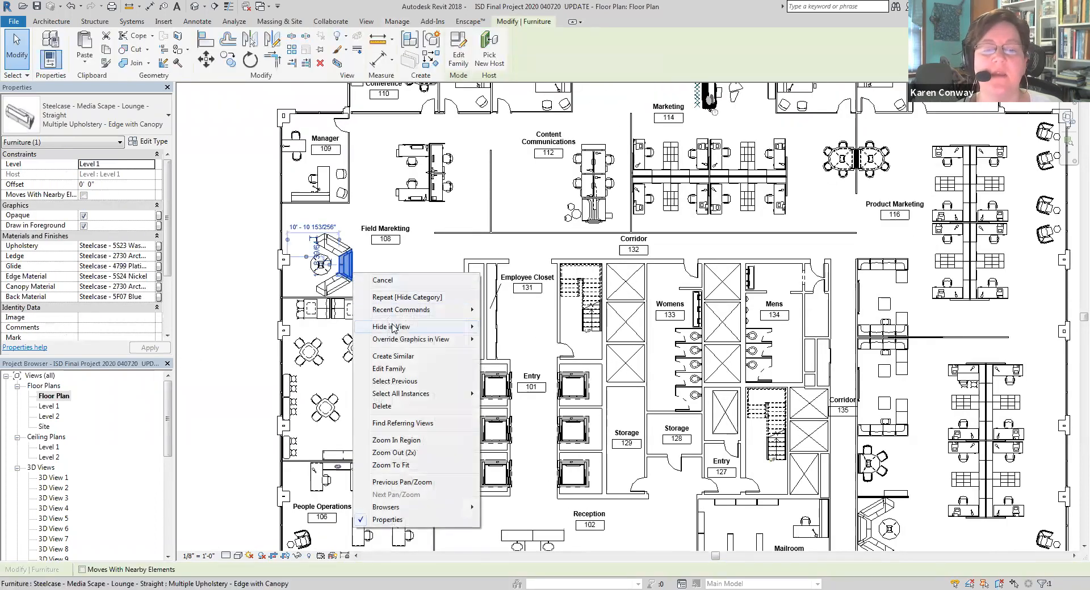
{"action": "left_click", "coordinate": [510, 340]}
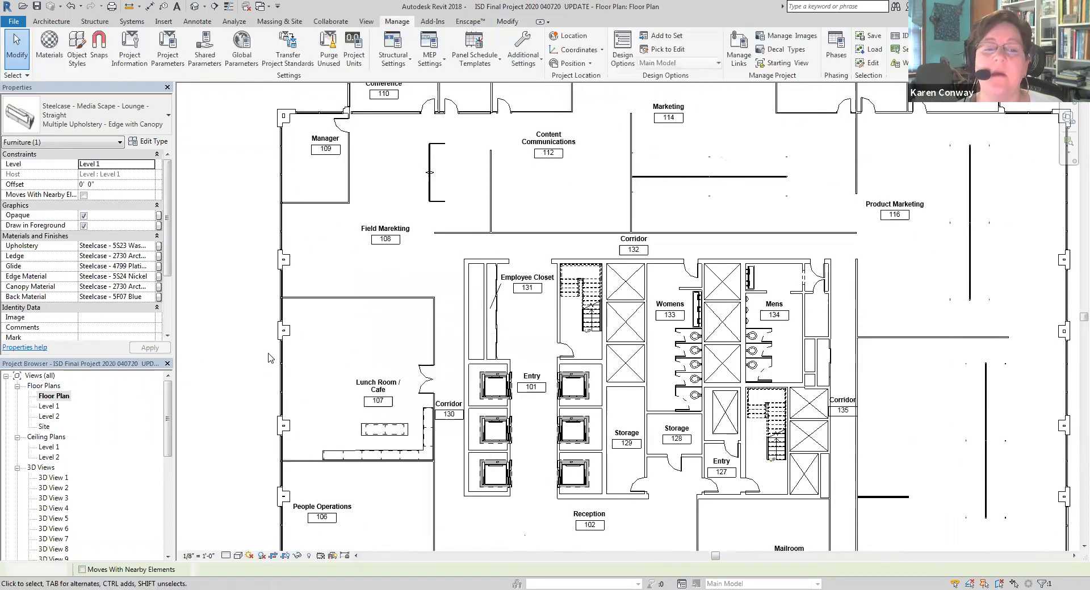
{"action": "left_click", "coordinate": [380, 306]}
{"action": "scroll", "coordinate": [380, 305], "scroll_direction": "down", "scroll_amount": 1}
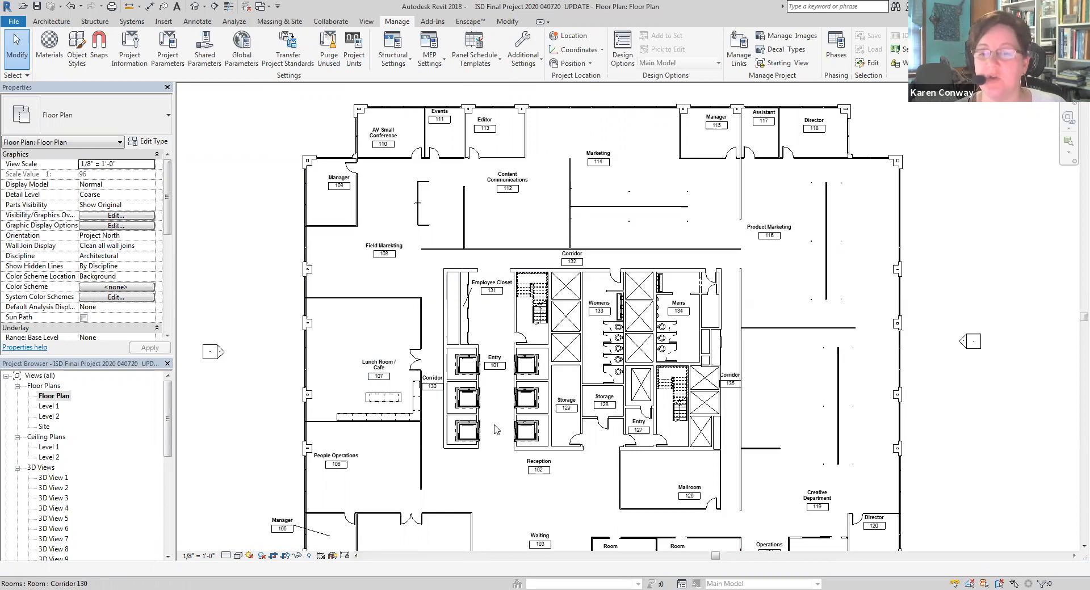
{"action": "scroll", "coordinate": [496, 429], "scroll_direction": "down", "scroll_amount": 2}
{"action": "scroll", "coordinate": [510, 398], "scroll_direction": "up", "scroll_amount": 4}
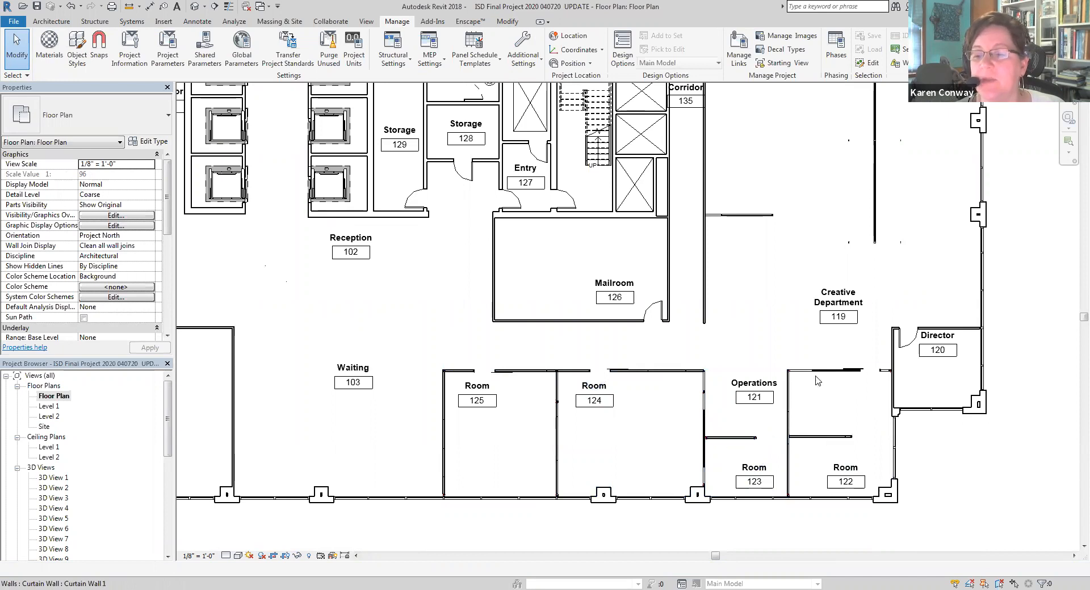
{"action": "scroll", "coordinate": [703, 440], "scroll_direction": "down", "scroll_amount": 4}
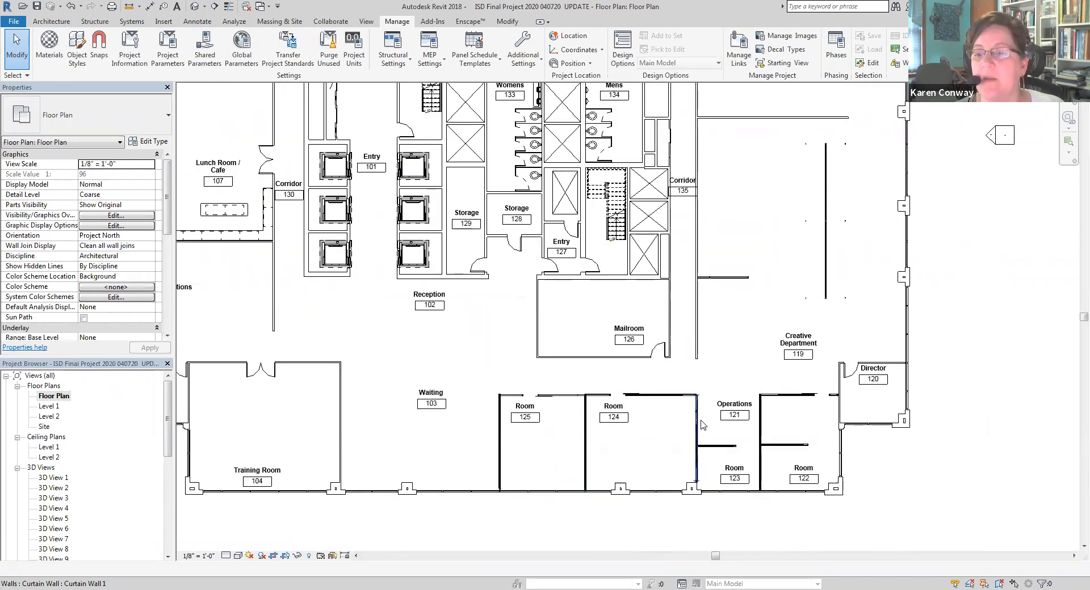
Hide the whole furniture systems category in the Floor Plan view, using a 48-inch workstation panel in the Creative Department
{"action": "scroll", "coordinate": [800, 341], "scroll_direction": "up", "scroll_amount": 2}
{"action": "scroll", "coordinate": [801, 341], "scroll_direction": "up", "scroll_amount": 3}
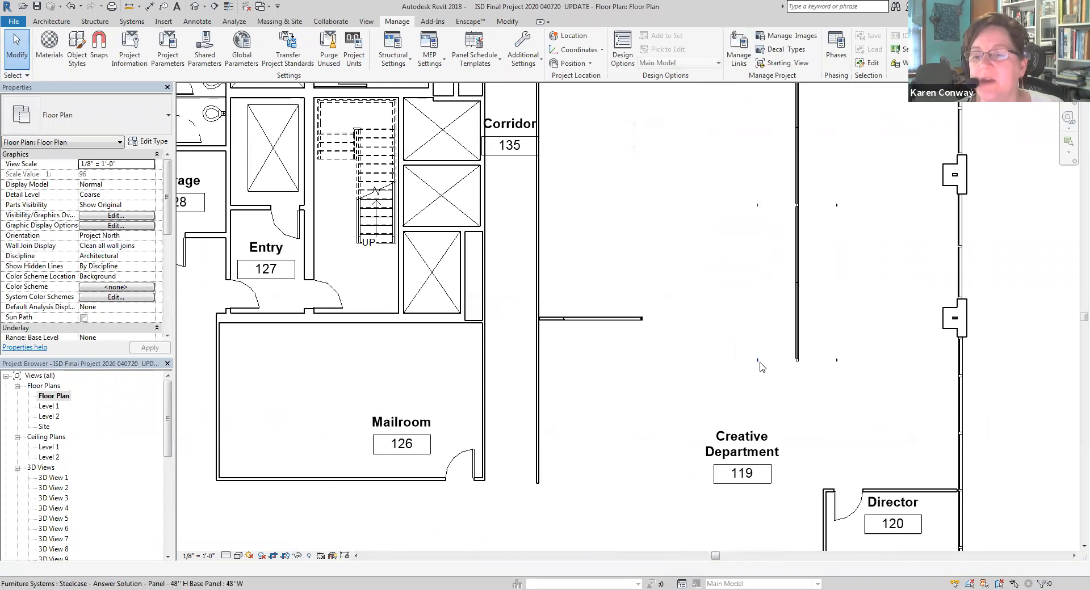
{"action": "left_click", "coordinate": [761, 367]}
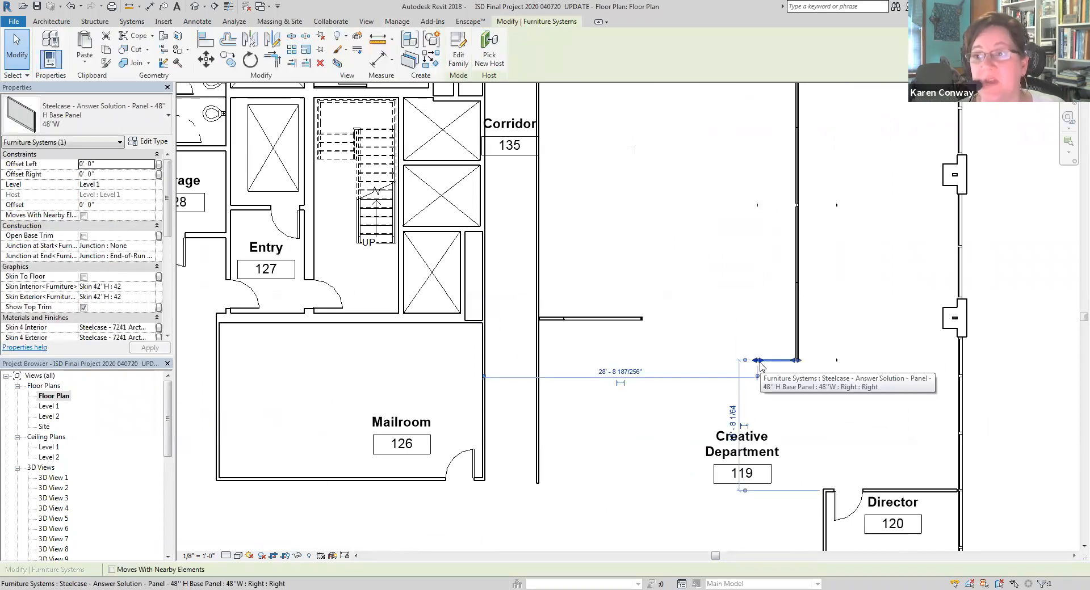
{"action": "right_click", "coordinate": [761, 366]}
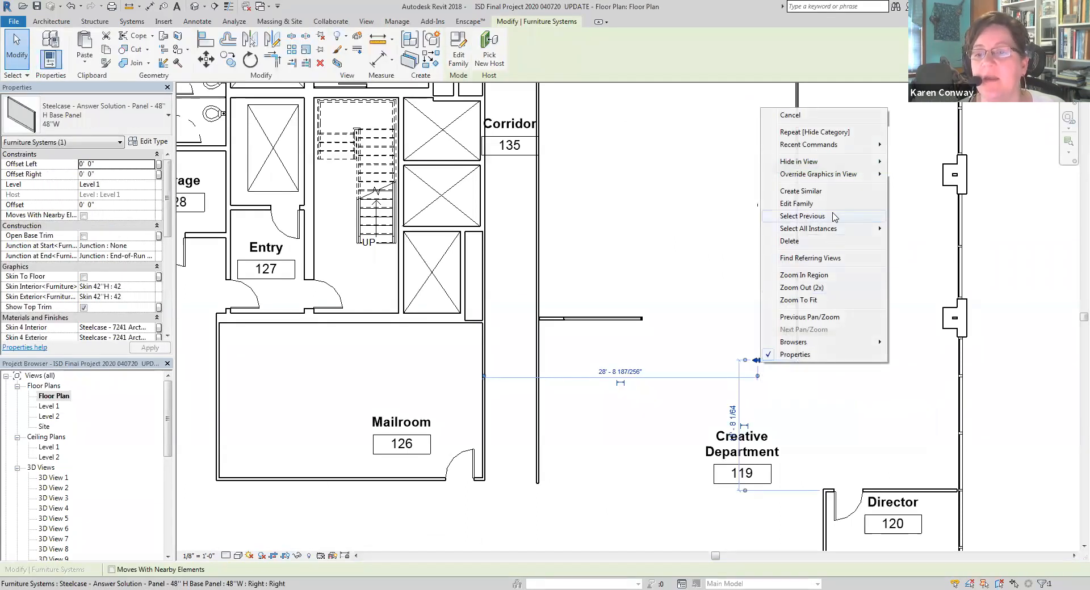
{"action": "mouse_move", "coordinate": [833, 165]}
{"action": "left_click", "coordinate": [911, 174]}
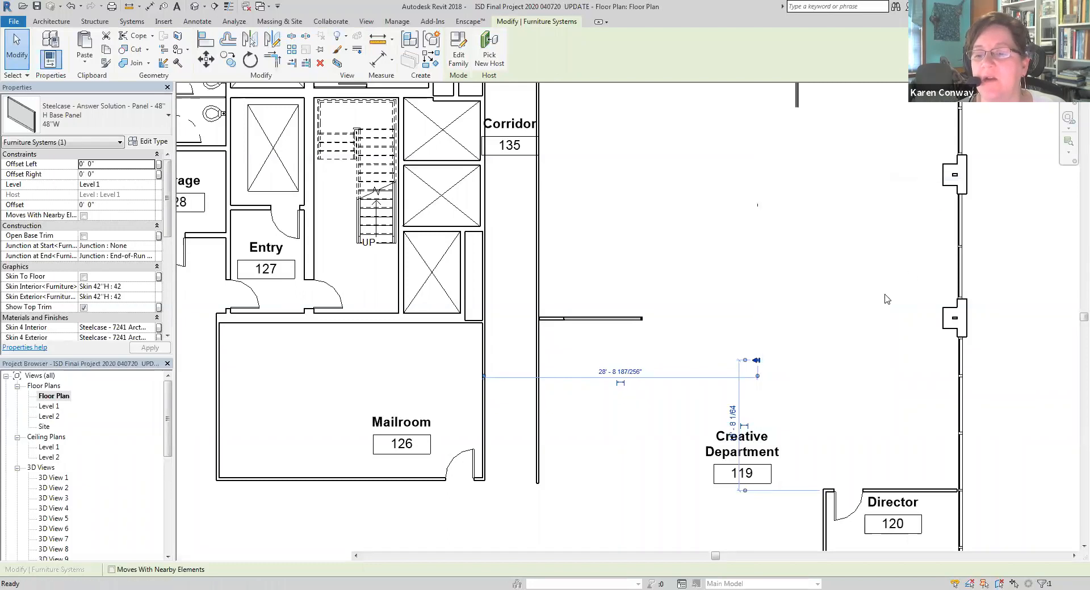
{"action": "scroll", "coordinate": [789, 427], "scroll_direction": "down", "scroll_amount": 1}
{"action": "scroll", "coordinate": [789, 426], "scroll_direction": "down", "scroll_amount": 4}
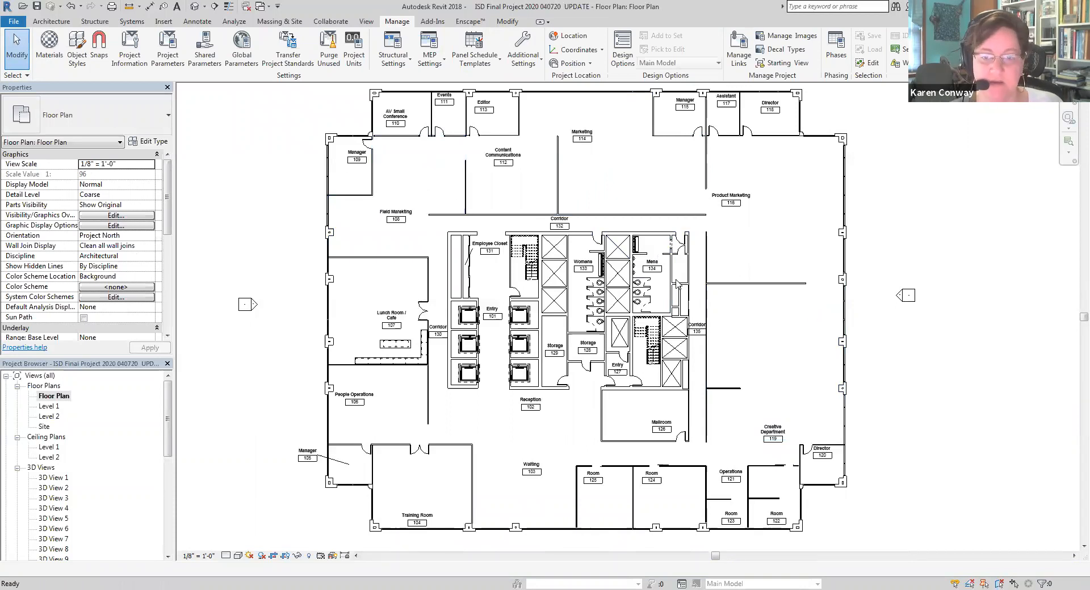
Undo the hiding of the furniture systems category and look over the panels across the plan
{"action": "scroll", "coordinate": [787, 422], "scroll_direction": "up", "scroll_amount": 3}
{"action": "scroll", "coordinate": [829, 442], "scroll_direction": "down", "scroll_amount": 4}
{"action": "scroll", "coordinate": [497, 241], "scroll_direction": "up", "scroll_amount": 3}
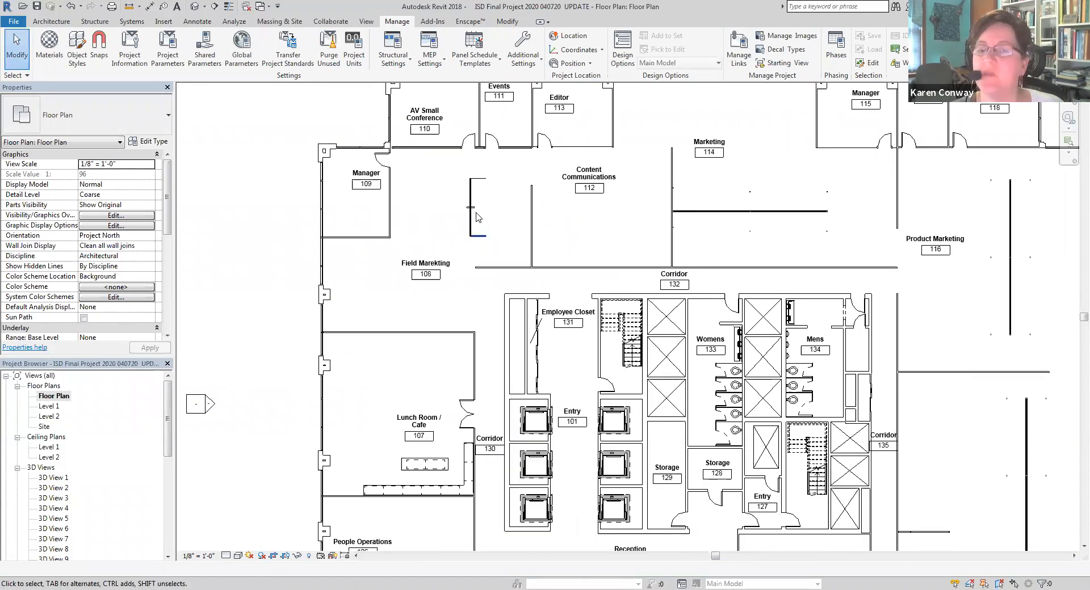
{"action": "scroll", "coordinate": [465, 243], "scroll_direction": "down", "scroll_amount": 3}
{"action": "scroll", "coordinate": [803, 420], "scroll_direction": "up", "scroll_amount": 1}
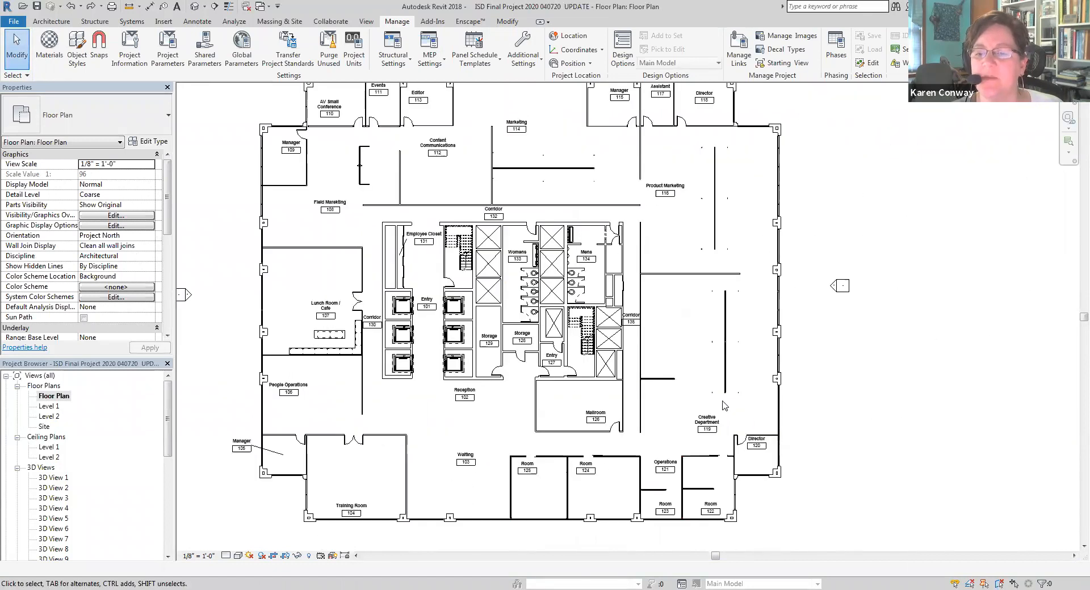
Hide the furniture systems category in the Floor Plan view again, using the end panel above the Creative Department tag
{"action": "left_click", "coordinate": [713, 398]}
{"action": "right_click", "coordinate": [714, 398]}
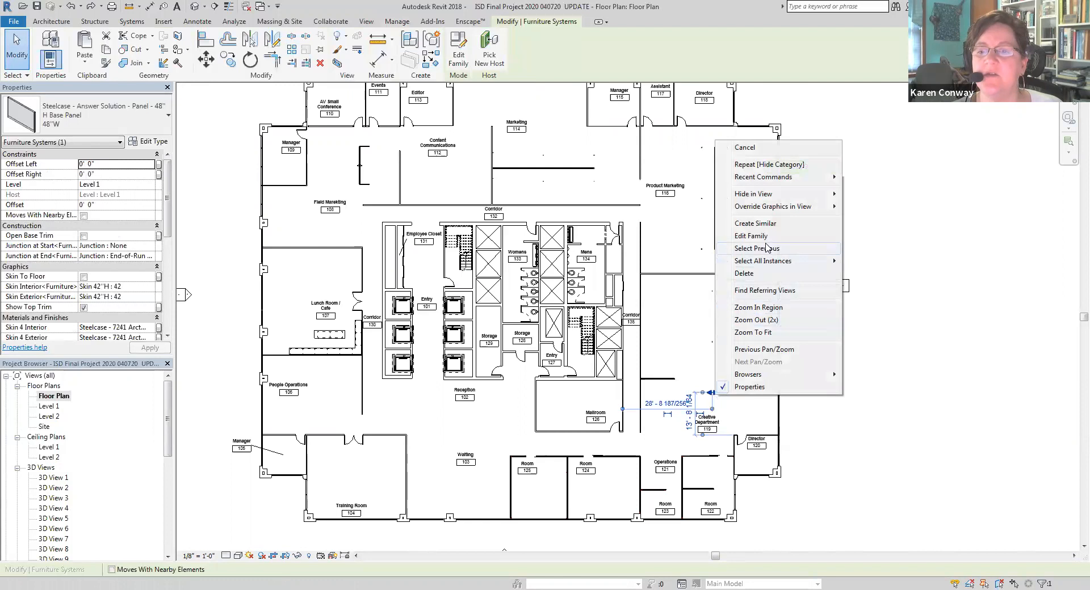
{"action": "mouse_move", "coordinate": [779, 198]}
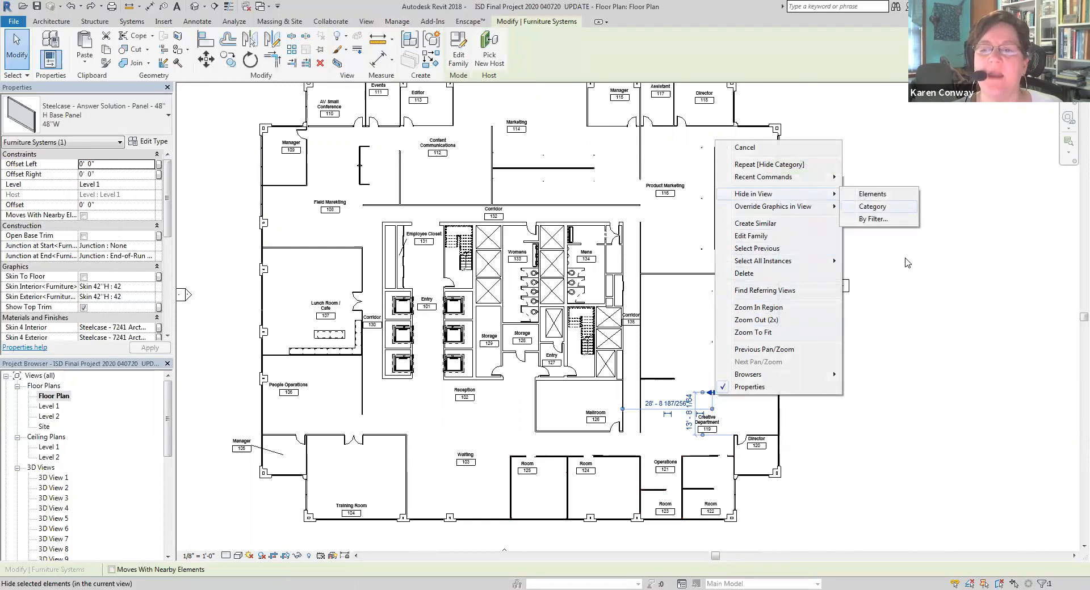
{"action": "left_click", "coordinate": [871, 207]}
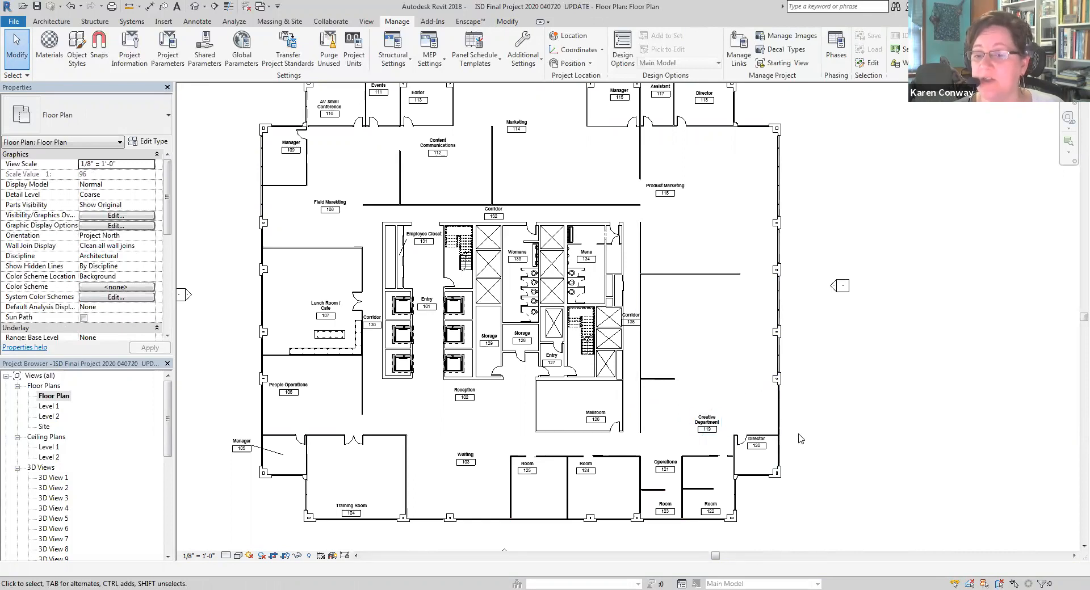
Move the elevation marker beside the Lunch Room / Cafe about 25' farther away from the building
{"action": "scroll", "coordinate": [804, 434], "scroll_direction": "down", "scroll_amount": 2}
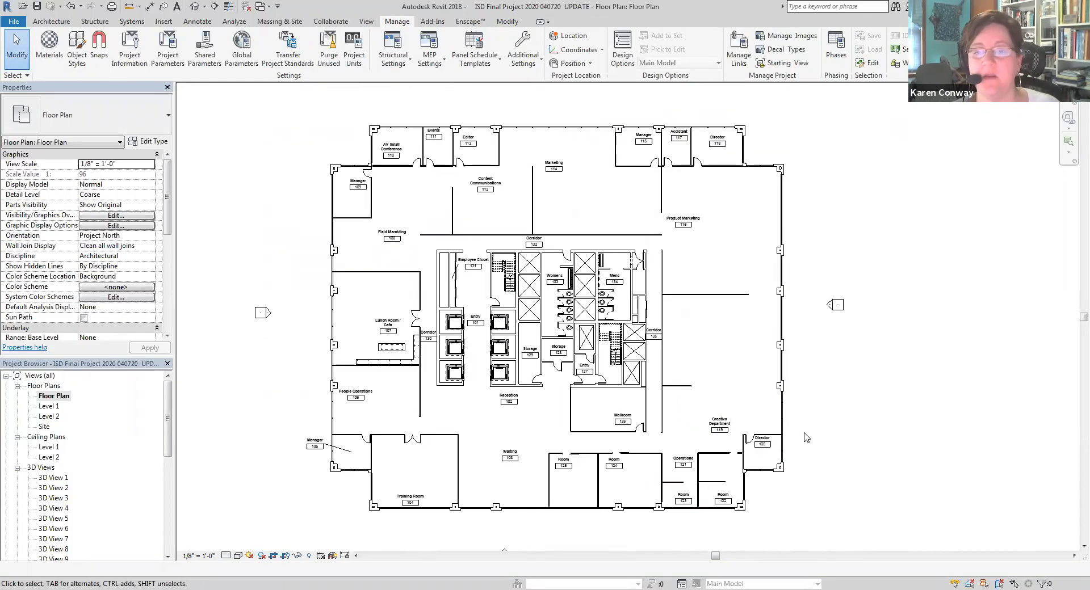
{"action": "scroll", "coordinate": [847, 325], "scroll_direction": "up", "scroll_amount": 2}
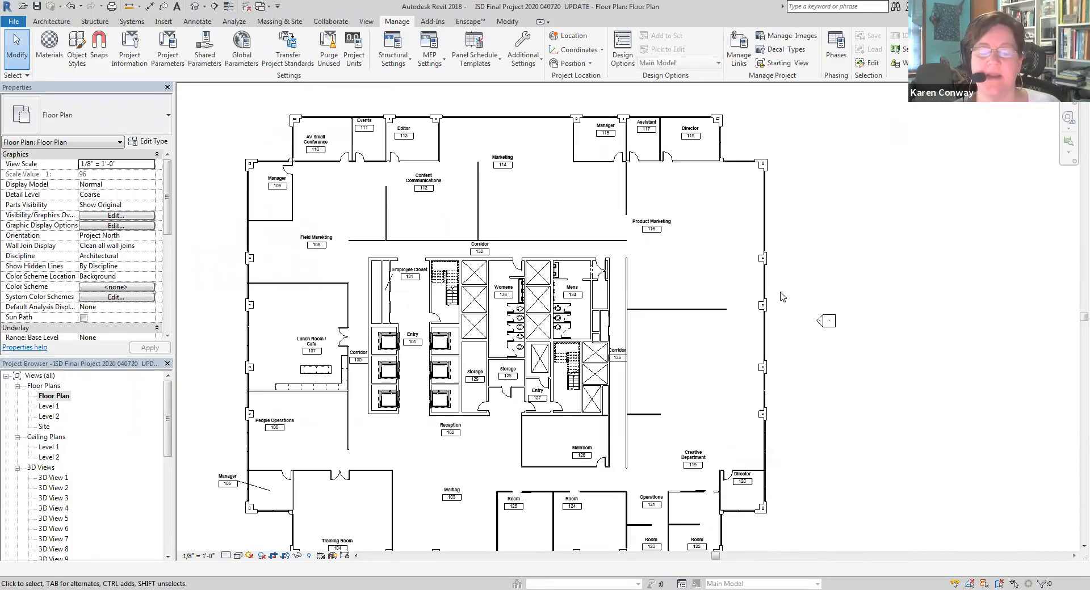
{"action": "scroll", "coordinate": [783, 296], "scroll_direction": "down", "scroll_amount": 1}
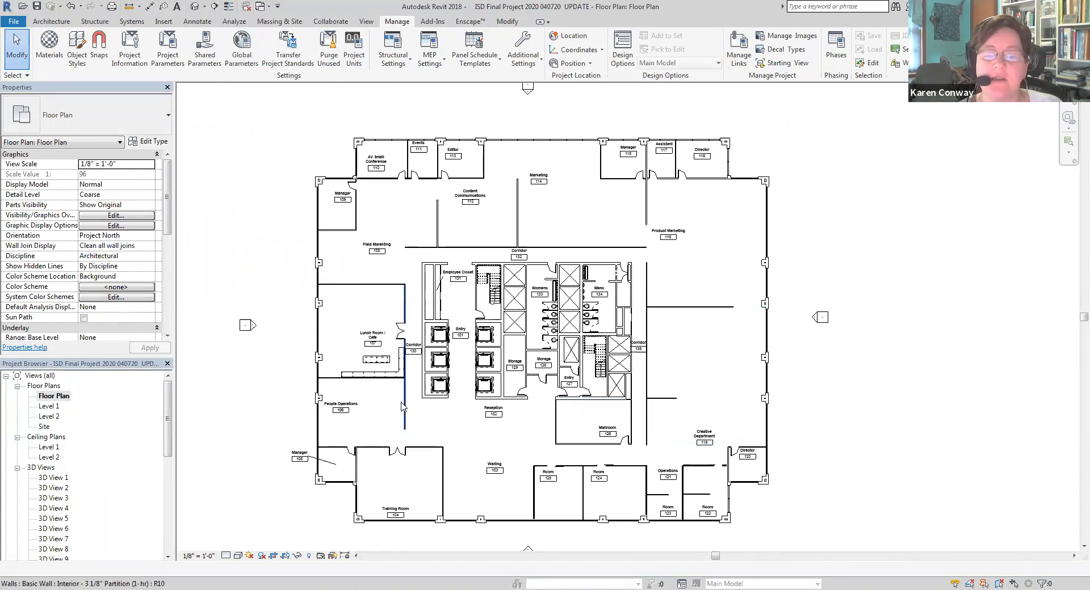
{"action": "scroll", "coordinate": [403, 400], "scroll_direction": "down", "scroll_amount": 1}
{"action": "scroll", "coordinate": [458, 372], "scroll_direction": "down", "scroll_amount": 2}
{"action": "scroll", "coordinate": [437, 482], "scroll_direction": "up", "scroll_amount": 2}
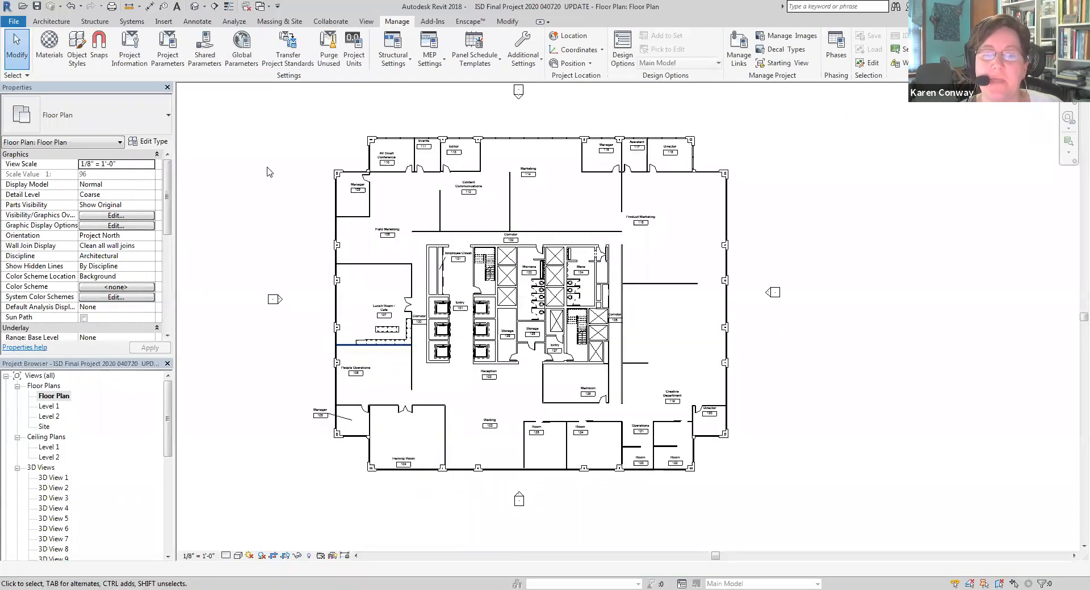
{"action": "scroll", "coordinate": [327, 306], "scroll_direction": "up", "scroll_amount": 1}
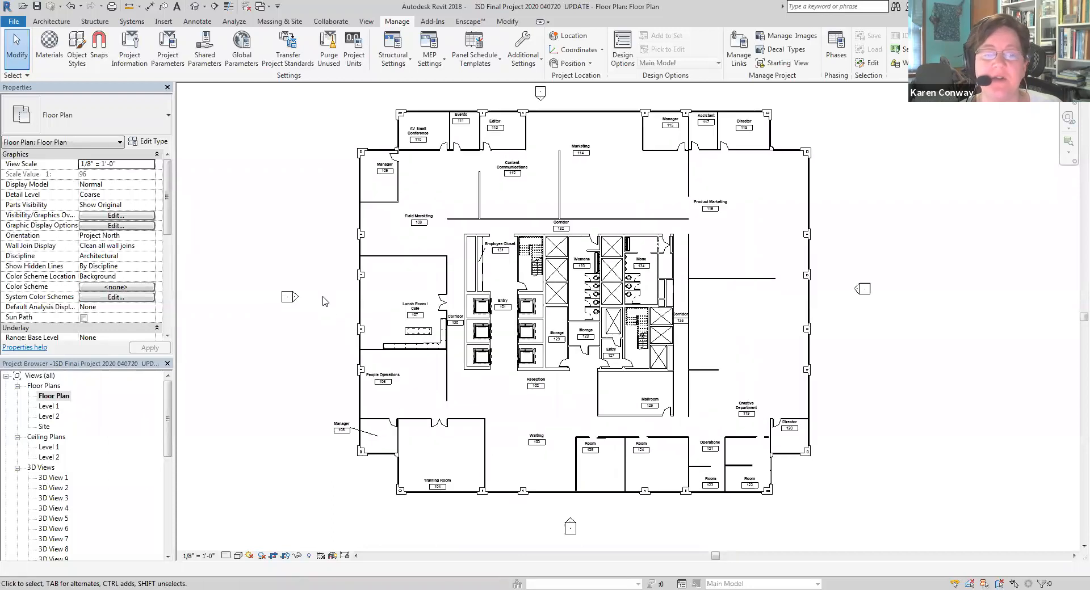
{"action": "left_click", "coordinate": [289, 297]}
{"action": "left_click", "coordinate": [206, 59]}
{"action": "left_click", "coordinate": [287, 304]}
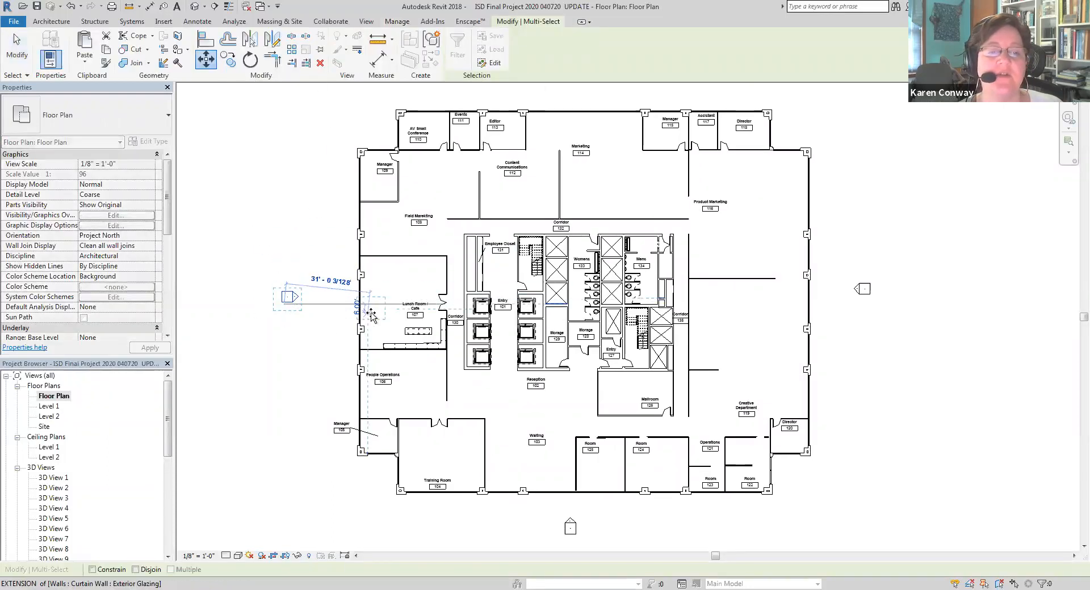
{"action": "scroll", "coordinate": [370, 312], "scroll_direction": "down", "scroll_amount": 2}
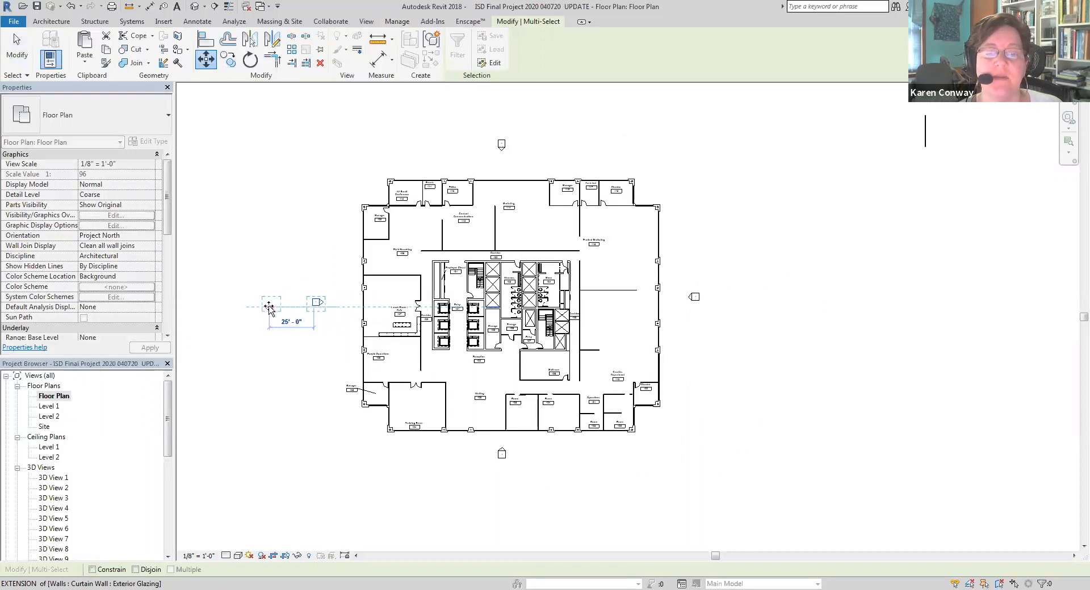
{"action": "left_click", "coordinate": [269, 307]}
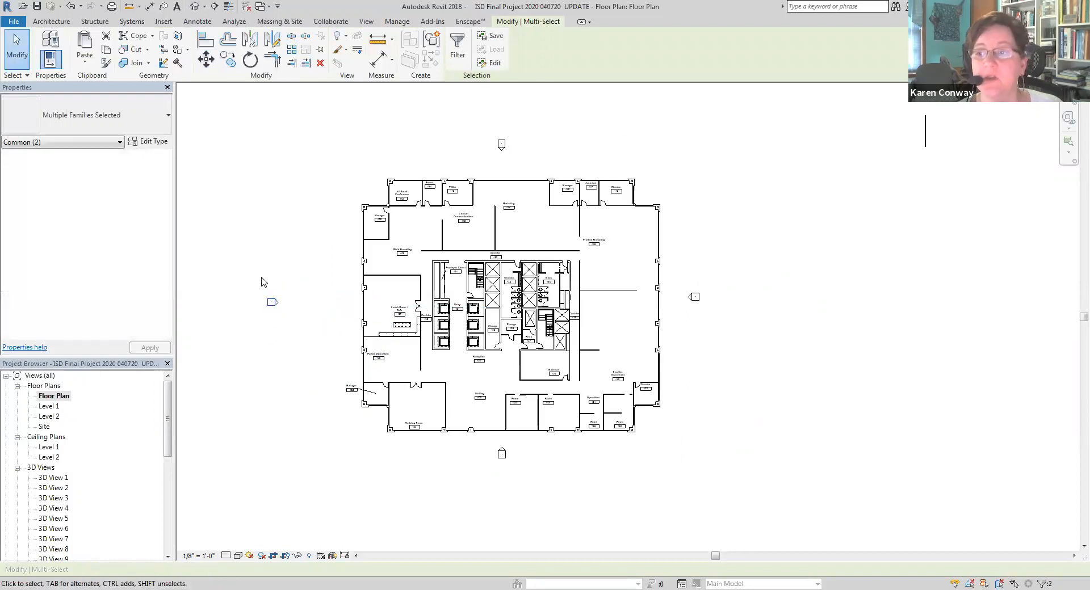
Show the Floor Plan view's crop region and pull its right and top edges in close to the building
{"action": "scroll", "coordinate": [386, 318], "scroll_direction": "down", "scroll_amount": 4}
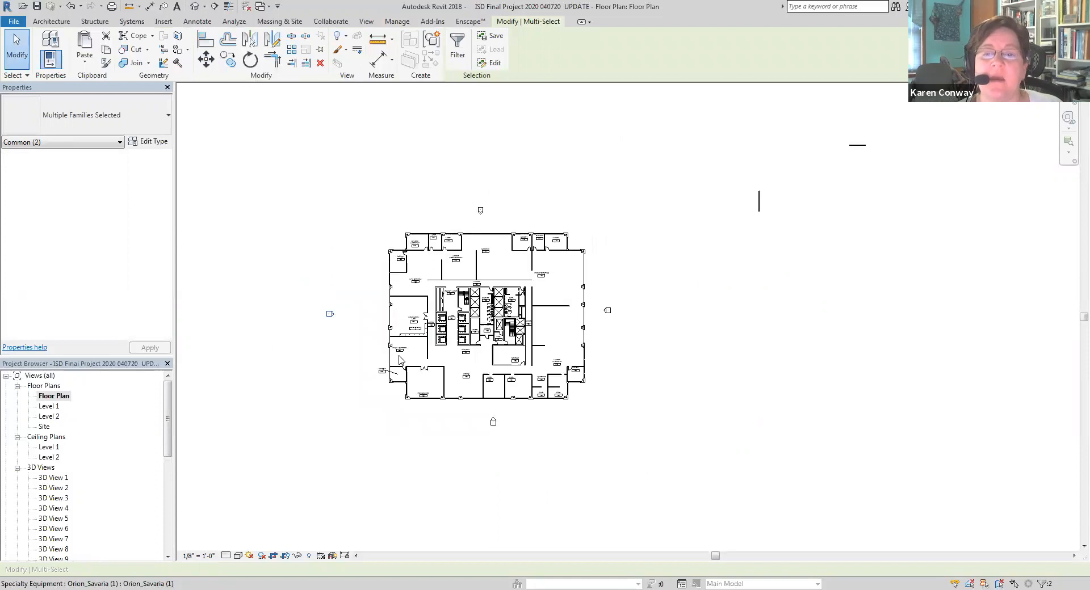
{"action": "scroll", "coordinate": [369, 315], "scroll_direction": "up", "scroll_amount": 2}
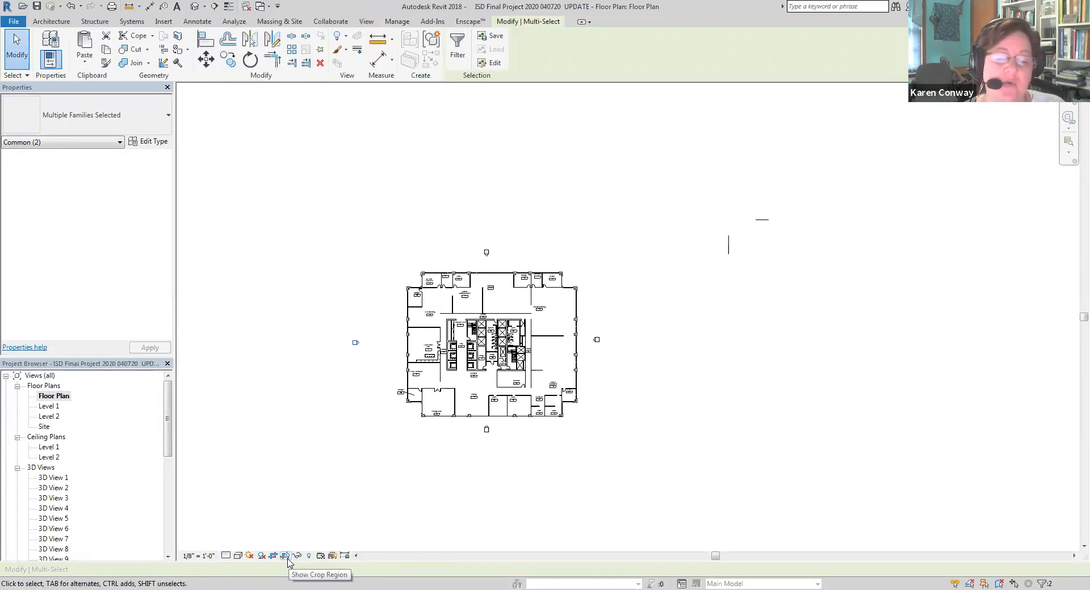
{"action": "left_click", "coordinate": [286, 556]}
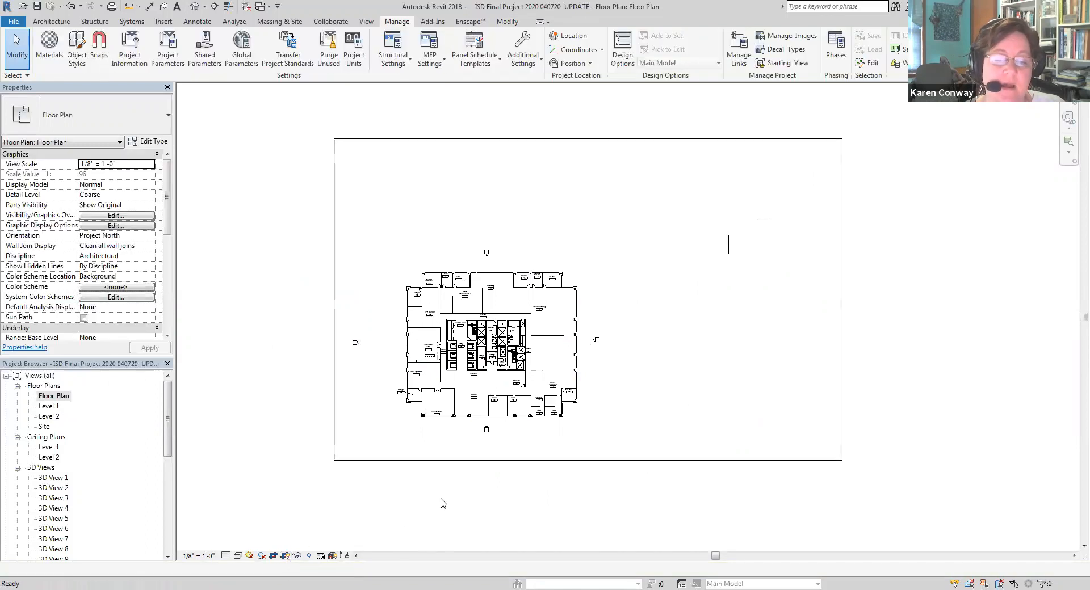
{"action": "left_click", "coordinate": [509, 461]}
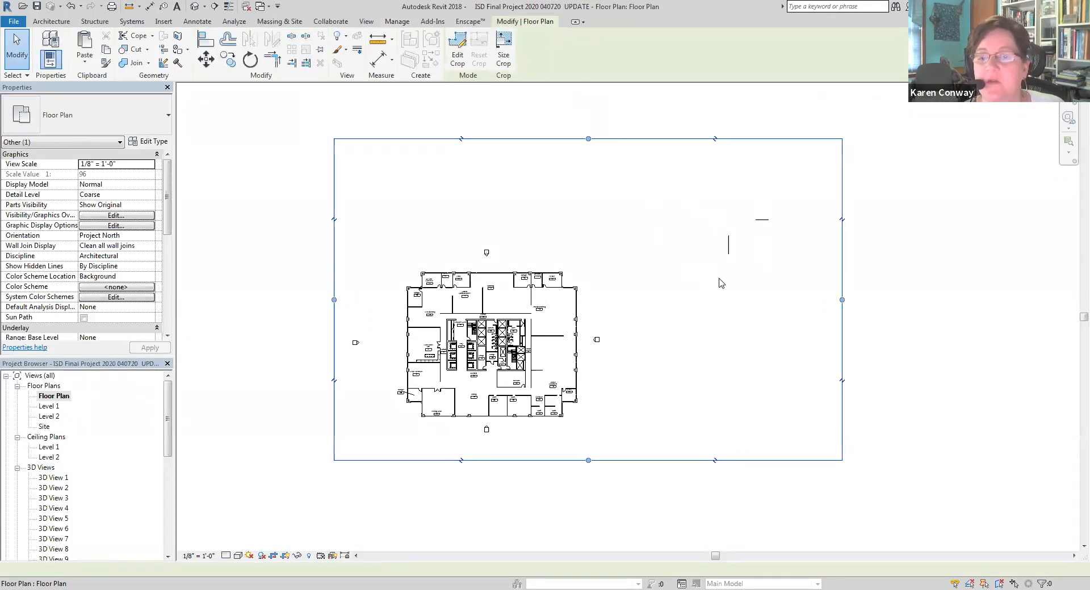
{"action": "left_click_drag", "start_coordinate": [842, 301], "coordinate": [585, 315]}
{"action": "left_click_drag", "start_coordinate": [460, 139], "coordinate": [450, 260]}
{"action": "left_click_drag", "start_coordinate": [450, 256], "coordinate": [451, 257]}
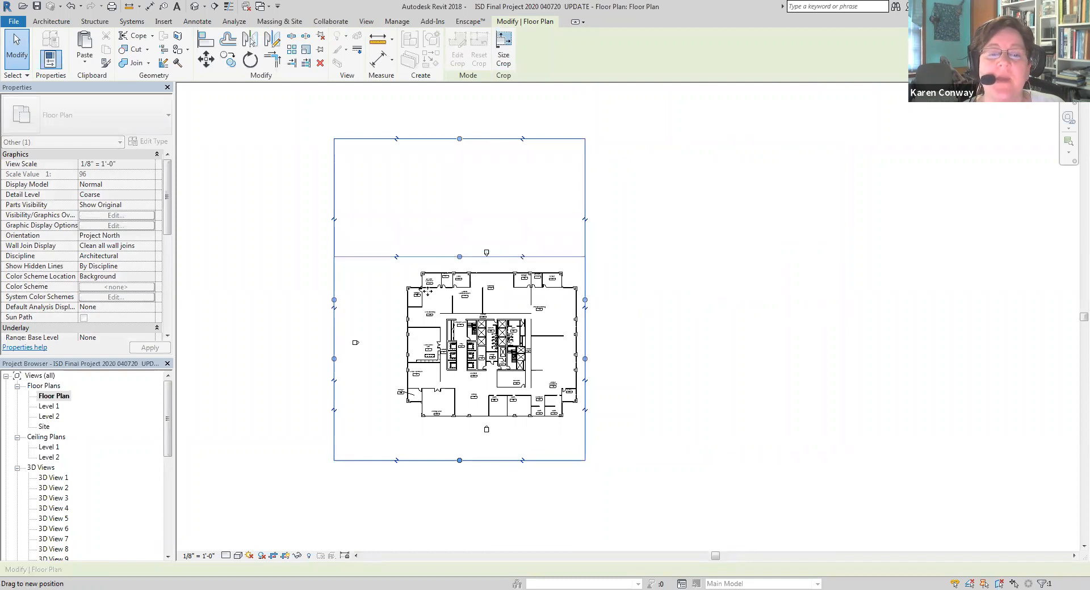
Tighten the crop region's left, bottom and top edges around the building to exclude the elevation markers, and hide the crop boundary
{"action": "scroll", "coordinate": [334, 380], "scroll_direction": "up", "scroll_amount": 2}
{"action": "left_click_drag", "start_coordinate": [344, 324], "coordinate": [386, 313]}
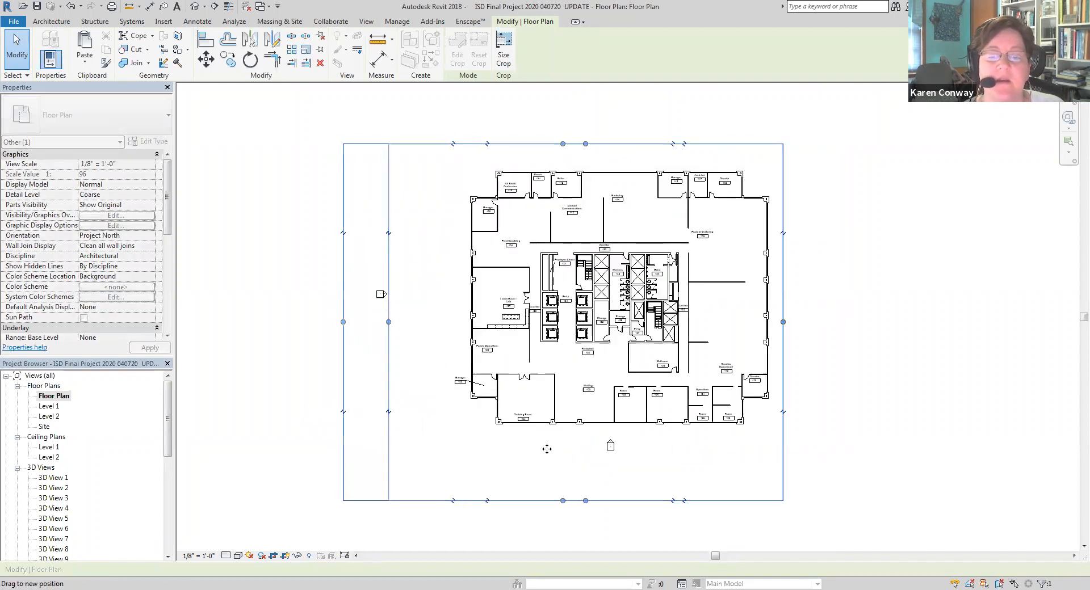
{"action": "left_click_drag", "start_coordinate": [585, 501], "coordinate": [592, 434]}
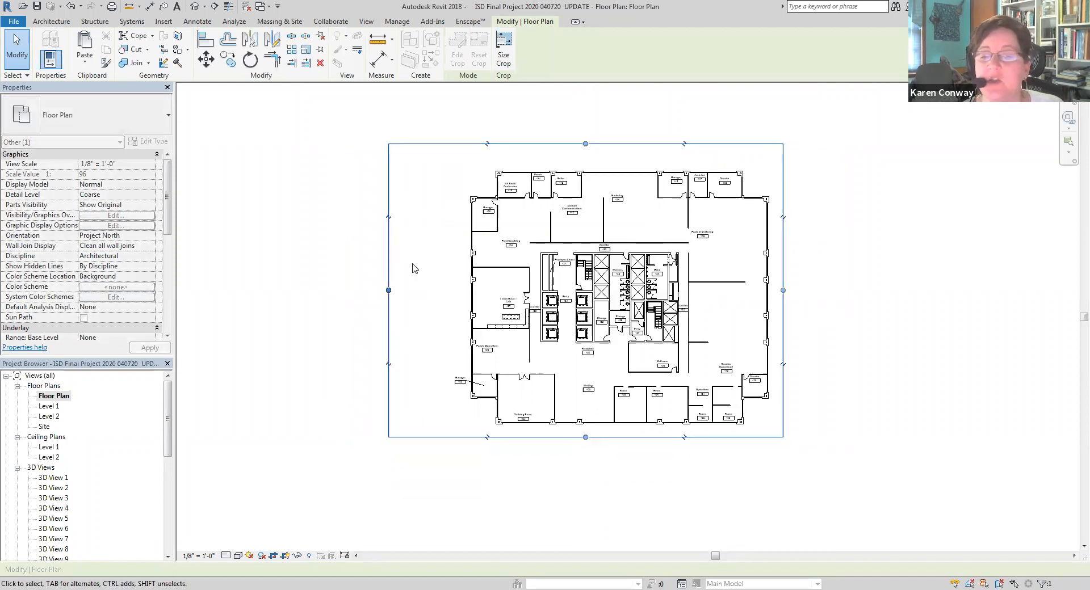
{"action": "left_click_drag", "start_coordinate": [388, 290], "coordinate": [399, 289]}
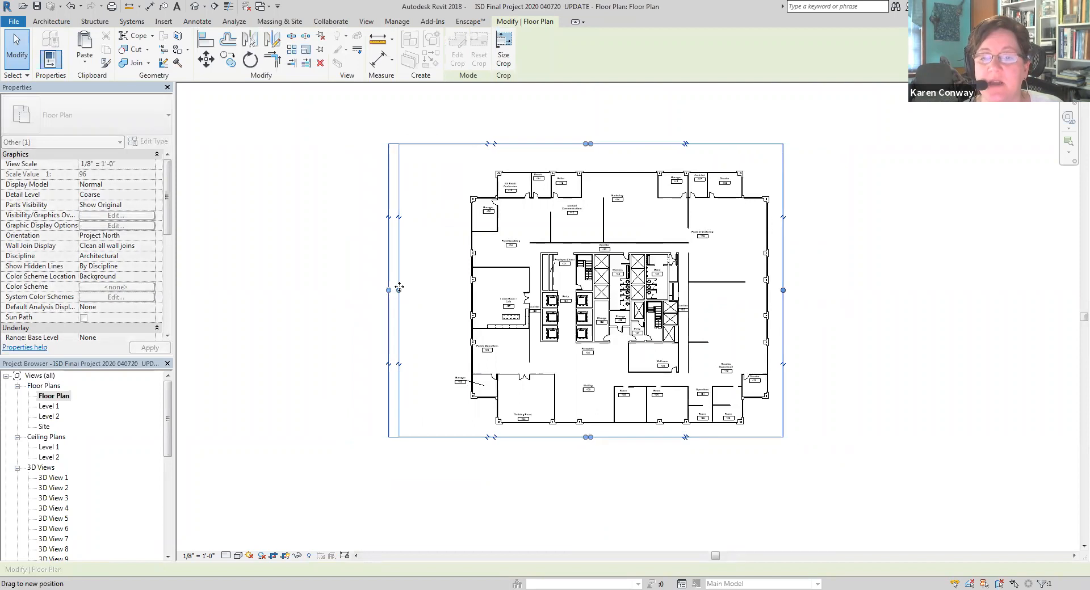
{"action": "left_click_drag", "start_coordinate": [590, 143], "coordinate": [590, 154]}
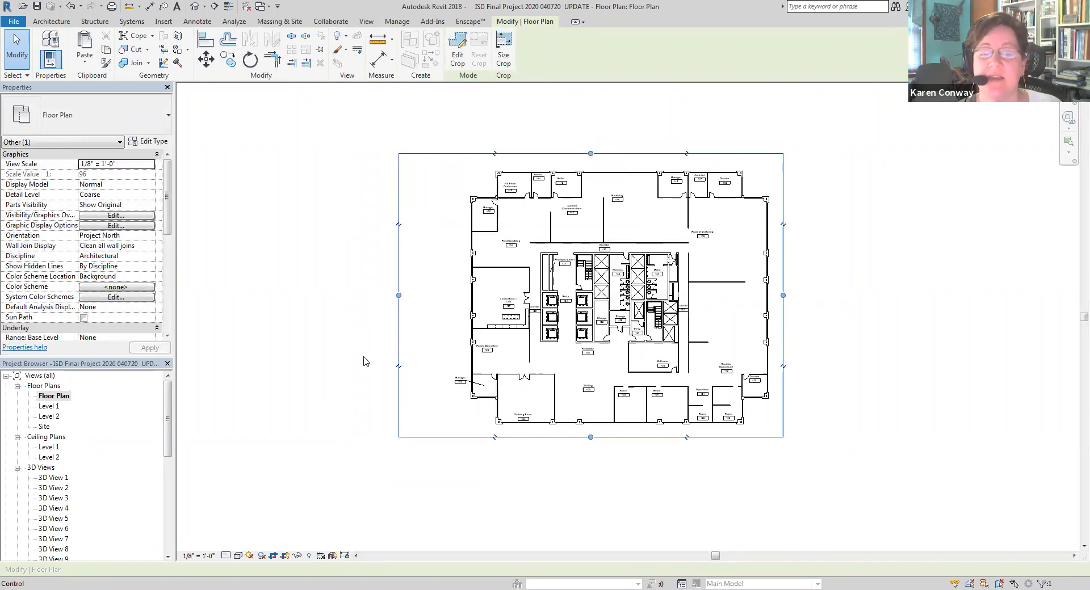
{"action": "left_click", "coordinate": [359, 418]}
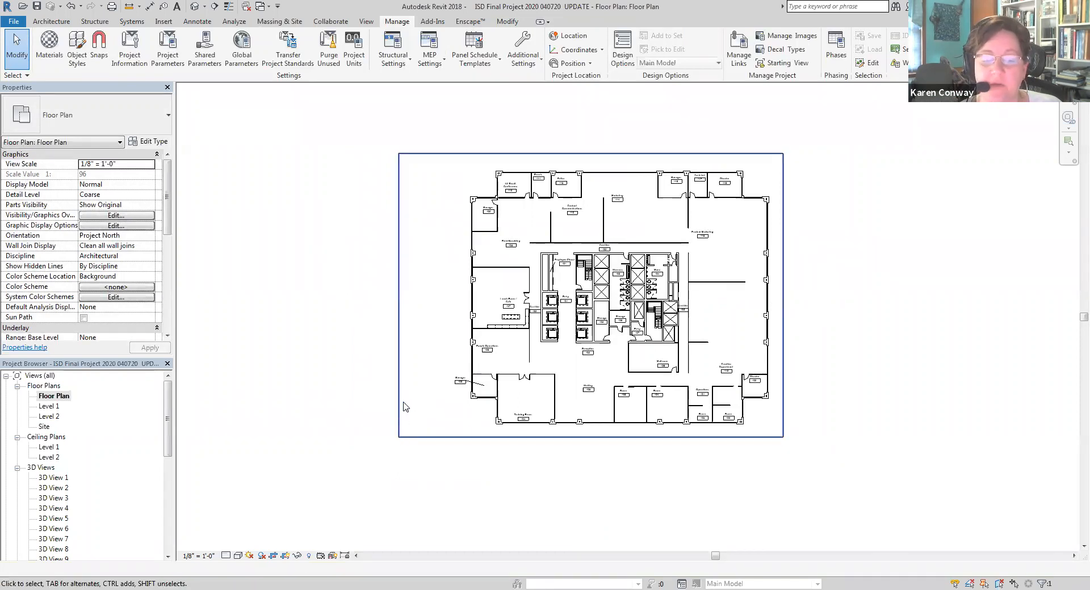
{"action": "left_click", "coordinate": [286, 556]}
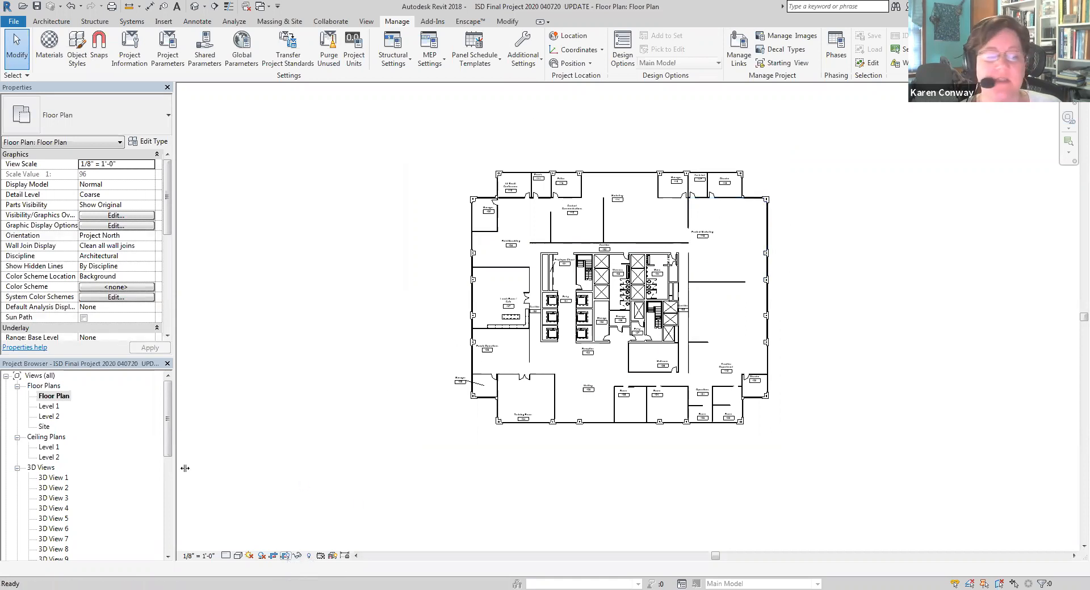
Open the Level 1 floor plan and duplicate it with detailing
{"action": "left_click", "coordinate": [48, 406]}
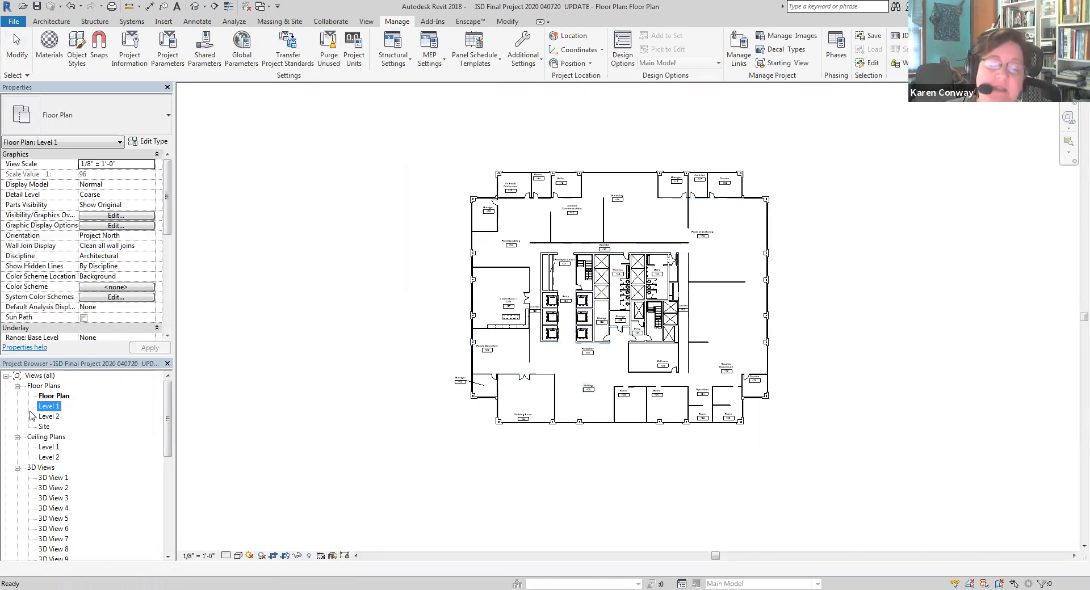
{"action": "double_click", "coordinate": [50, 406]}
{"action": "right_click", "coordinate": [53, 408]}
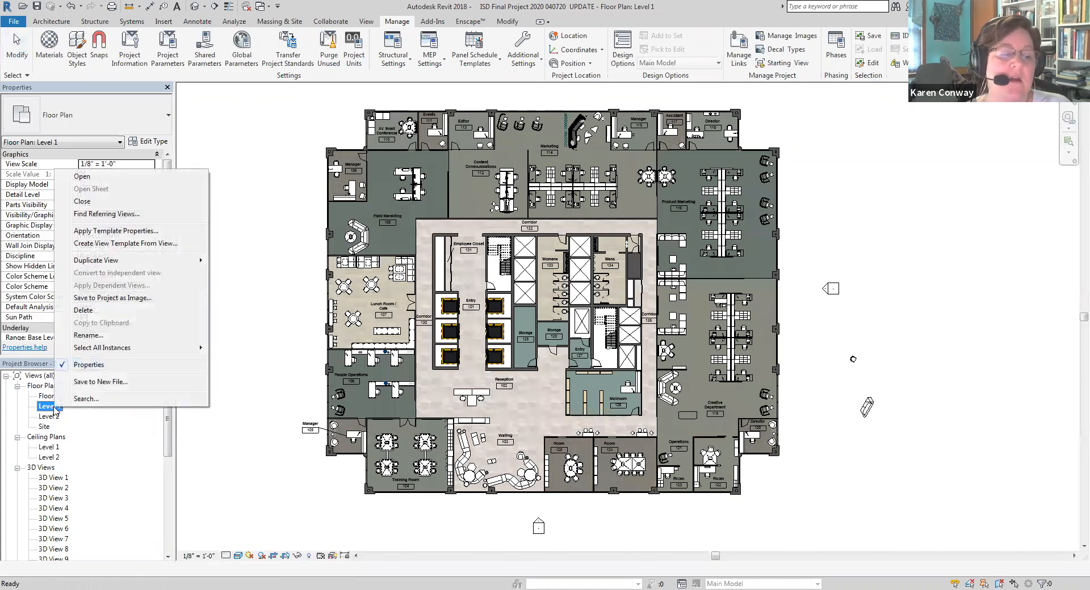
{"action": "mouse_move", "coordinate": [160, 262]}
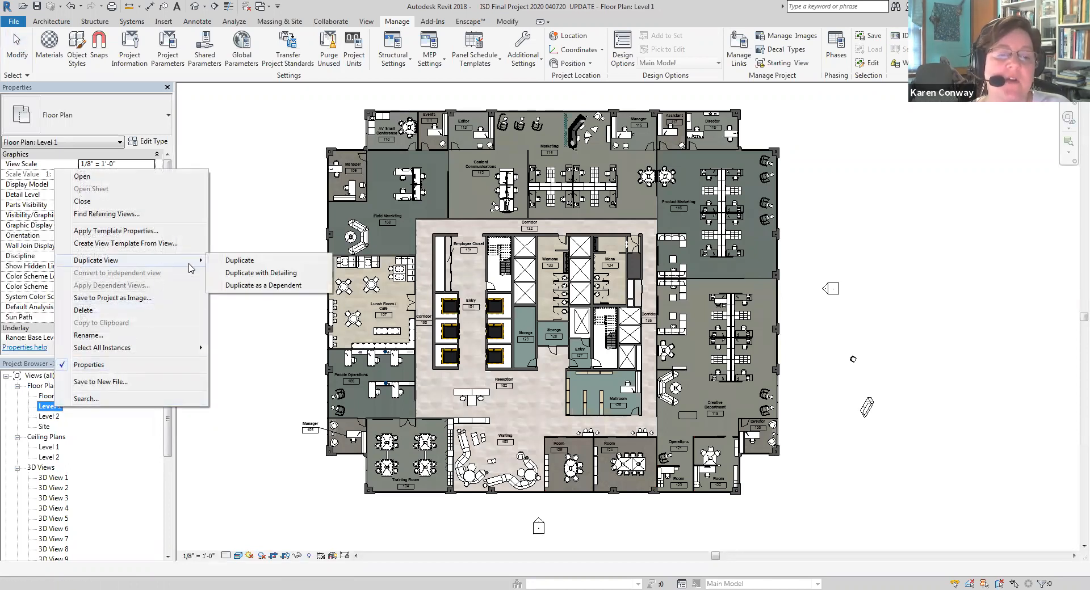
{"action": "left_click", "coordinate": [231, 274]}
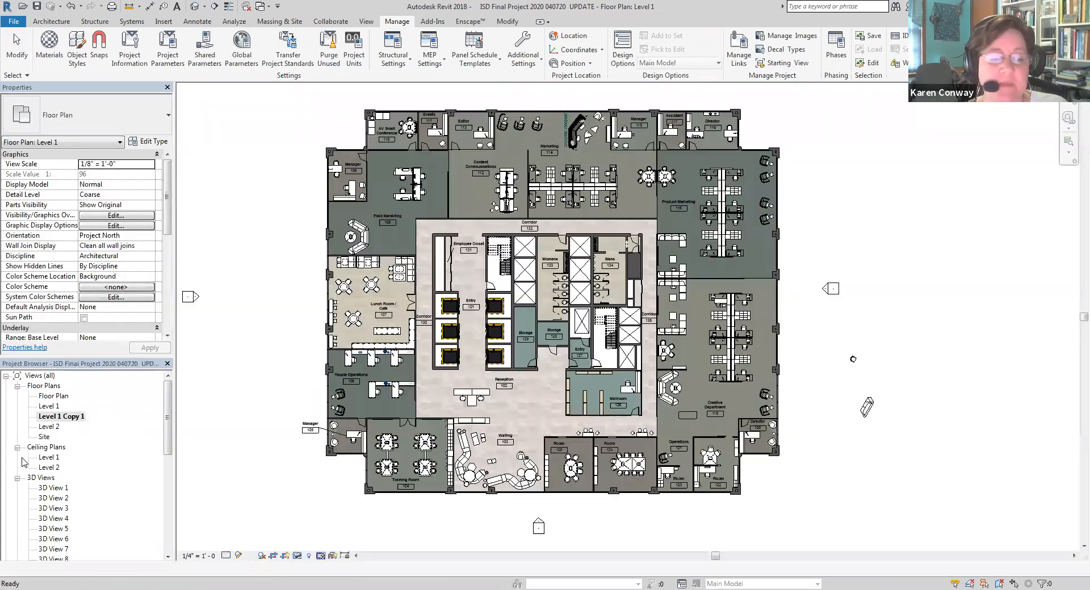
Rename the duplicated Level 1 view as Furniture Plan and set its visual style to Hidden Line
{"action": "right_click", "coordinate": [57, 418]}
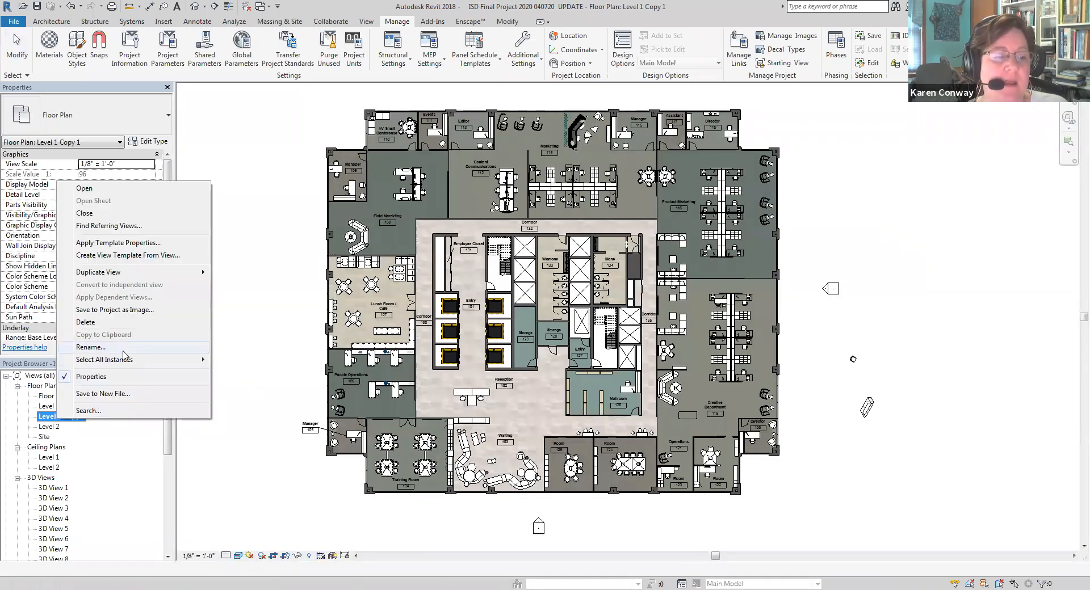
{"action": "left_click", "coordinate": [123, 348]}
{"action": "type", "text": "Furniture Plan"}
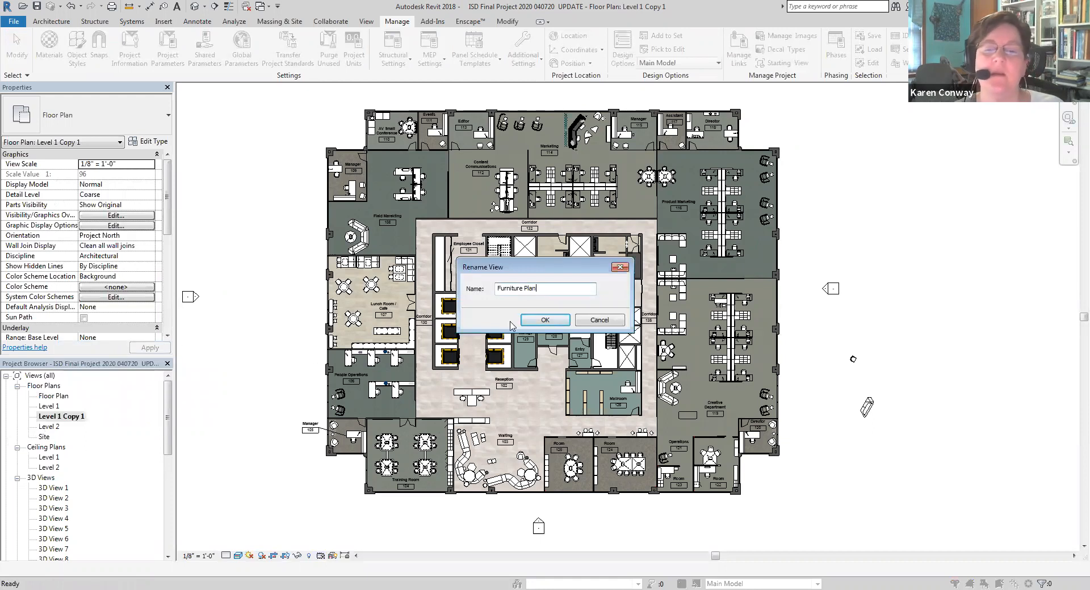
{"action": "left_click", "coordinate": [531, 321]}
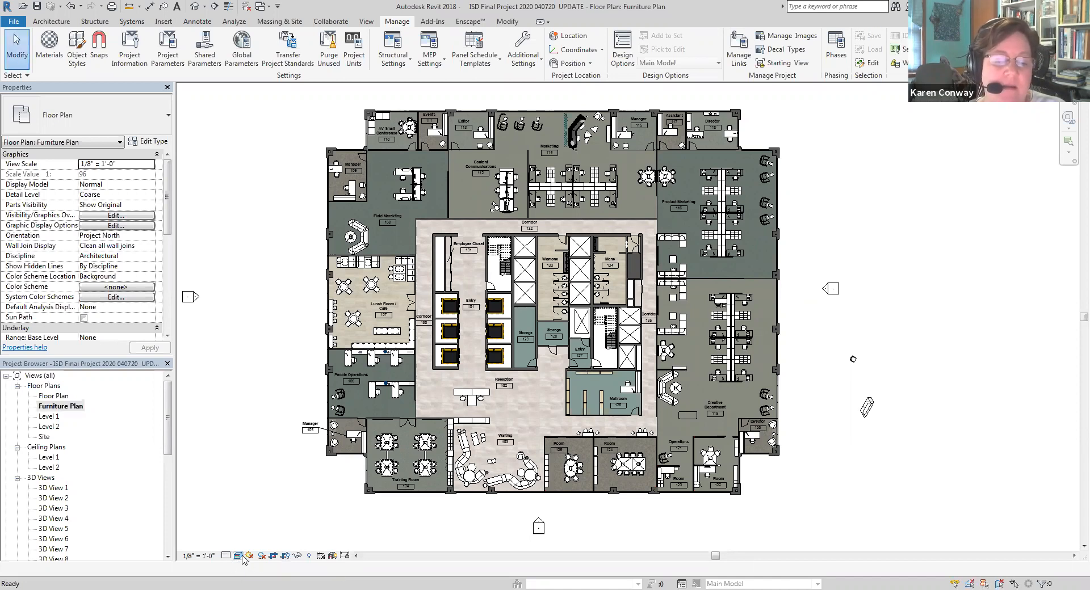
{"action": "left_click", "coordinate": [241, 556]}
{"action": "left_click", "coordinate": [266, 499]}
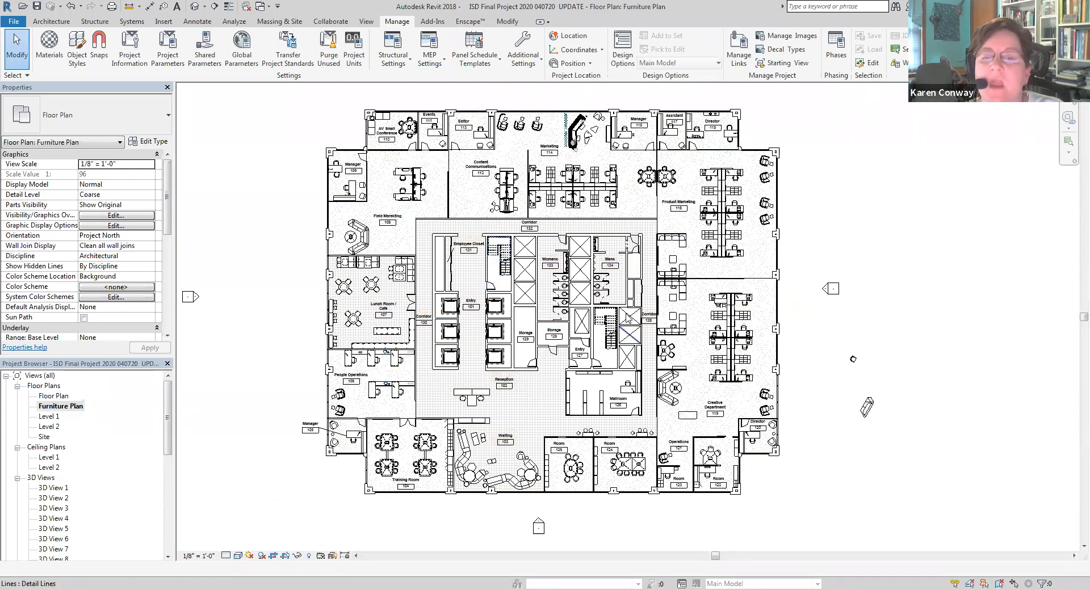
Hide the whole floors category in the Furniture Plan view, using the carpet floor in the Marketing area
{"action": "scroll", "coordinate": [471, 162], "scroll_direction": "up", "scroll_amount": 4}
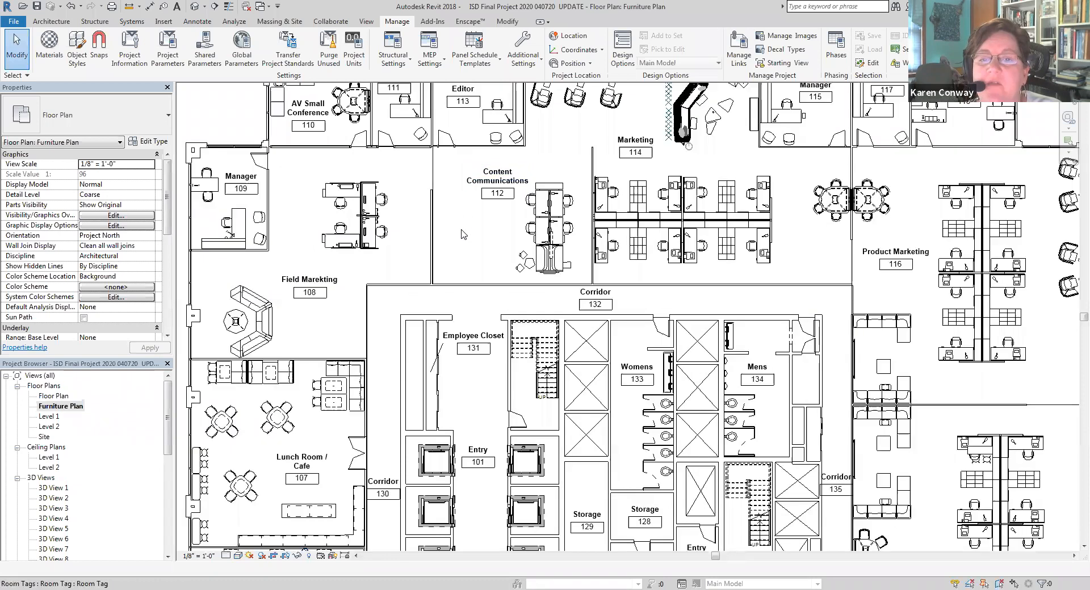
{"action": "scroll", "coordinate": [437, 203], "scroll_direction": "down", "scroll_amount": 1}
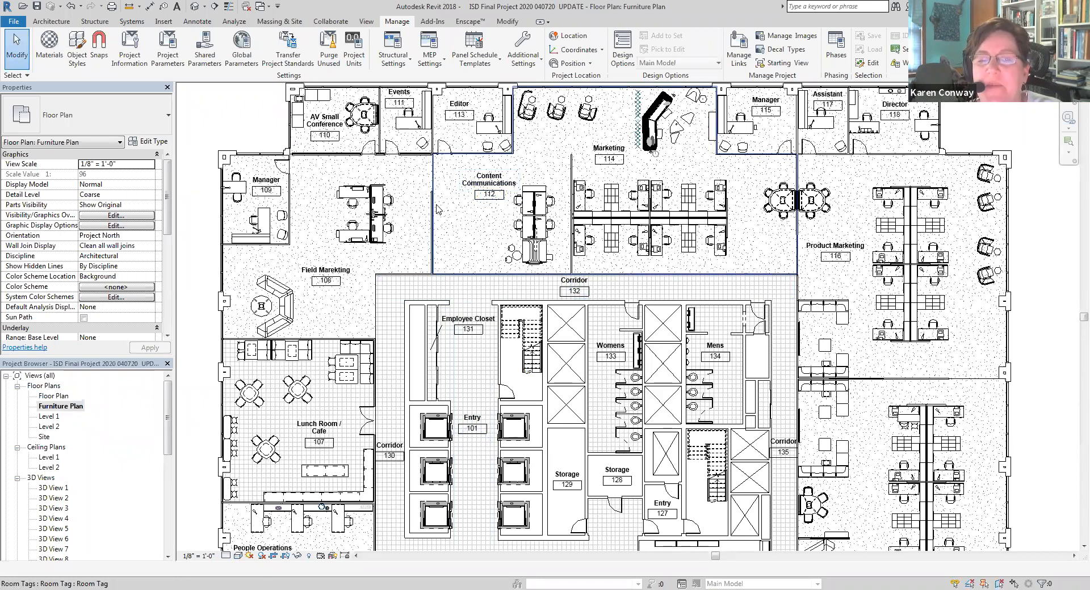
{"action": "scroll", "coordinate": [414, 252], "scroll_direction": "down", "scroll_amount": 2}
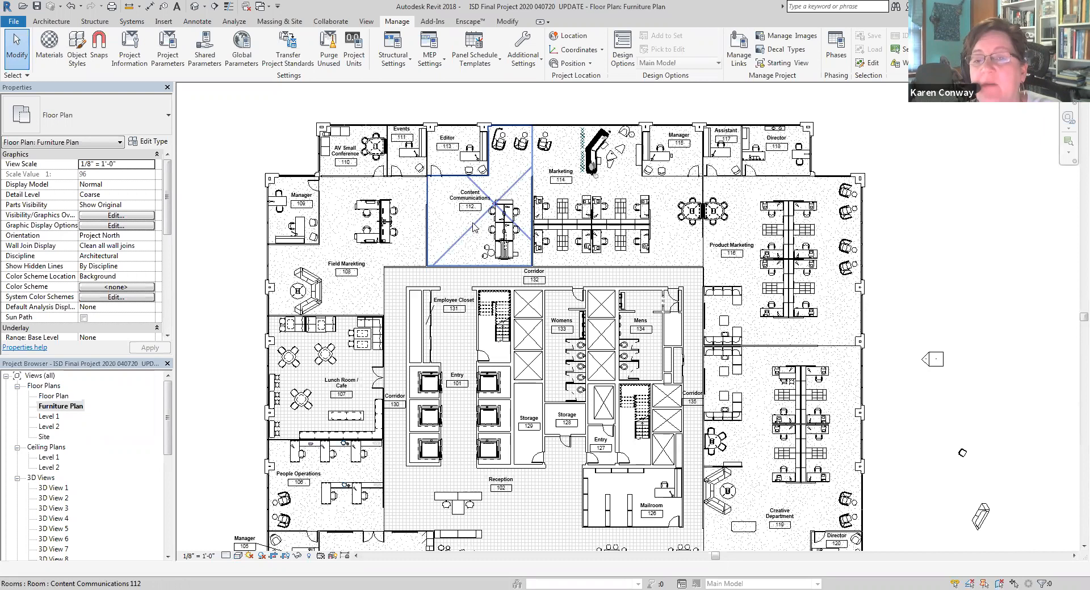
{"action": "scroll", "coordinate": [472, 223], "scroll_direction": "up", "scroll_amount": 1}
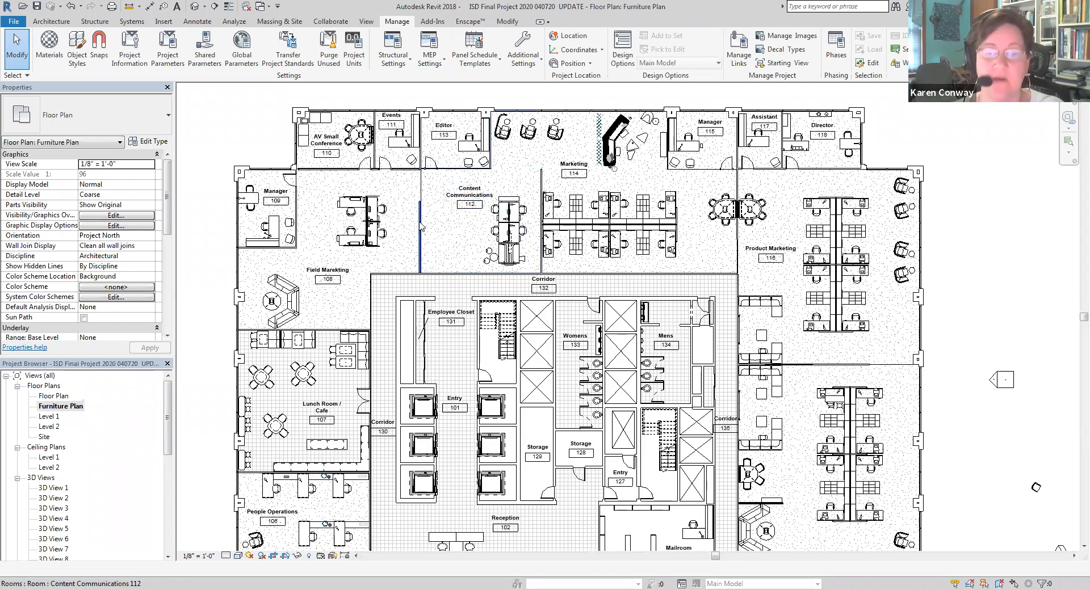
{"action": "left_click", "coordinate": [426, 191]}
{"action": "right_click", "coordinate": [426, 192]}
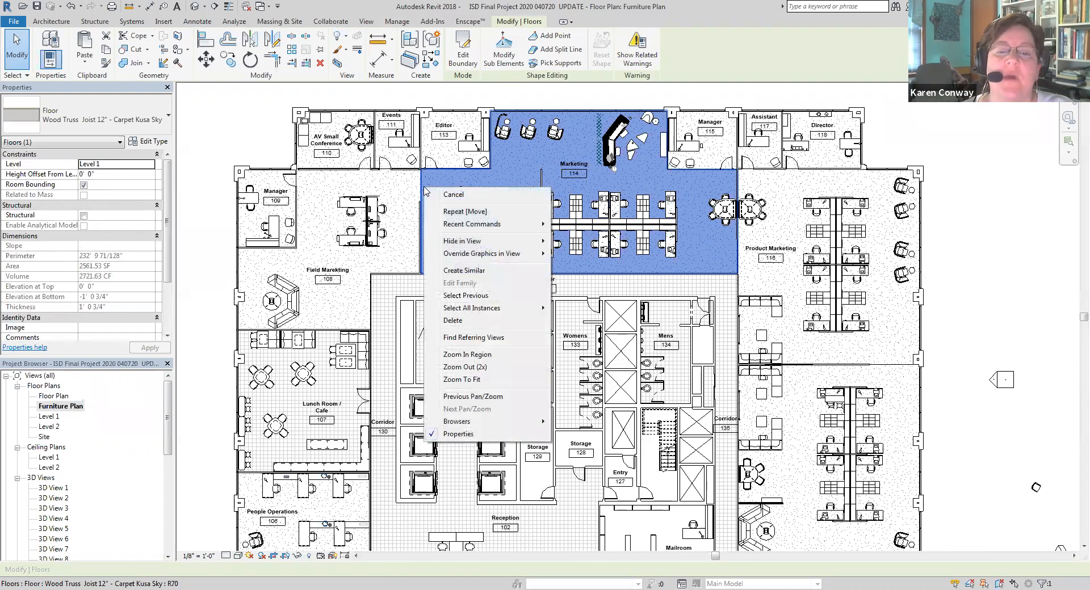
{"action": "mouse_move", "coordinate": [467, 242]}
{"action": "left_click", "coordinate": [590, 254]}
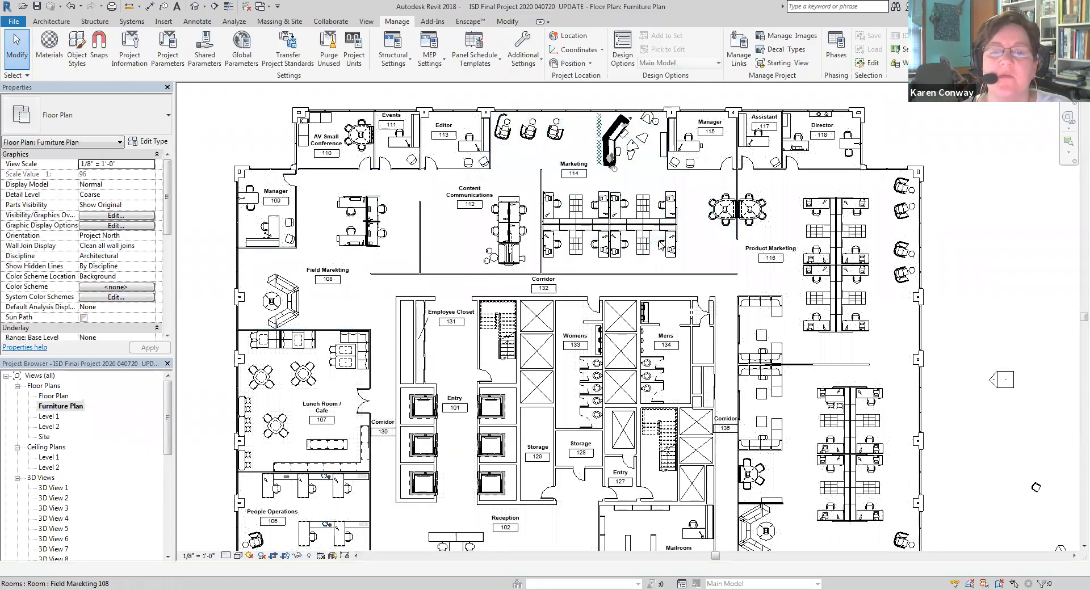
Show the Furniture Plan's crop region and pull its right and top edges in close to the building
{"action": "scroll", "coordinate": [499, 241], "scroll_direction": "down", "scroll_amount": 2}
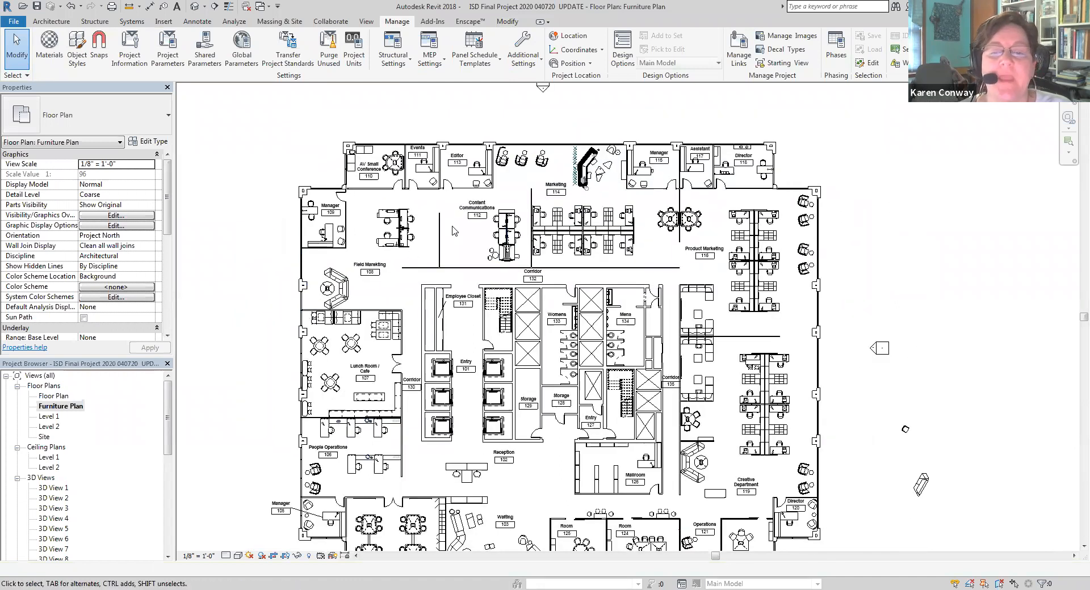
{"action": "scroll", "coordinate": [568, 351], "scroll_direction": "down", "scroll_amount": 1}
{"action": "scroll", "coordinate": [548, 295], "scroll_direction": "down", "scroll_amount": 2}
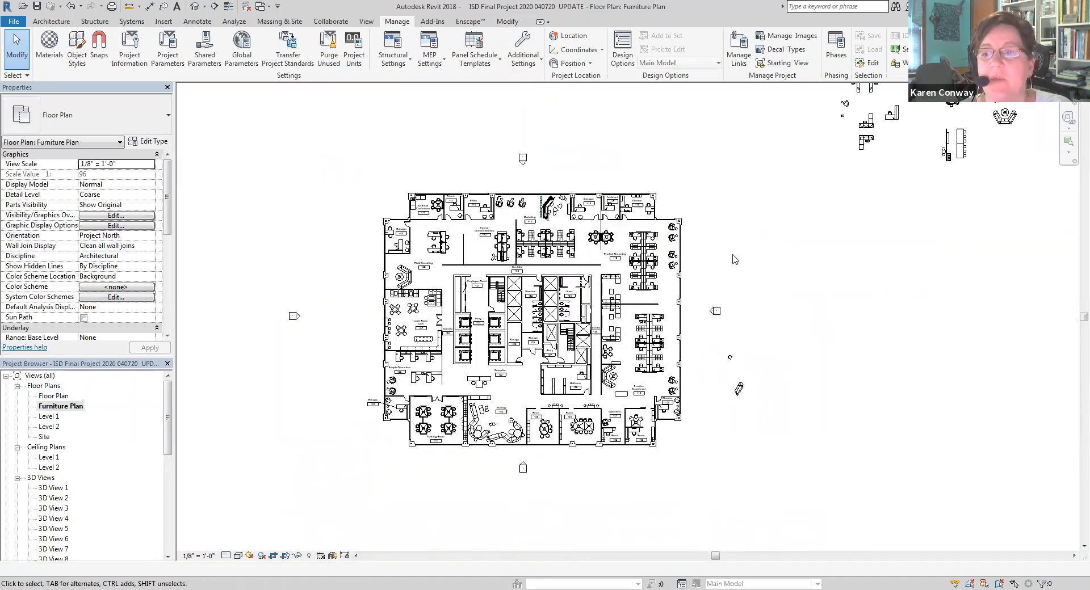
{"action": "scroll", "coordinate": [608, 315], "scroll_direction": "down", "scroll_amount": 1}
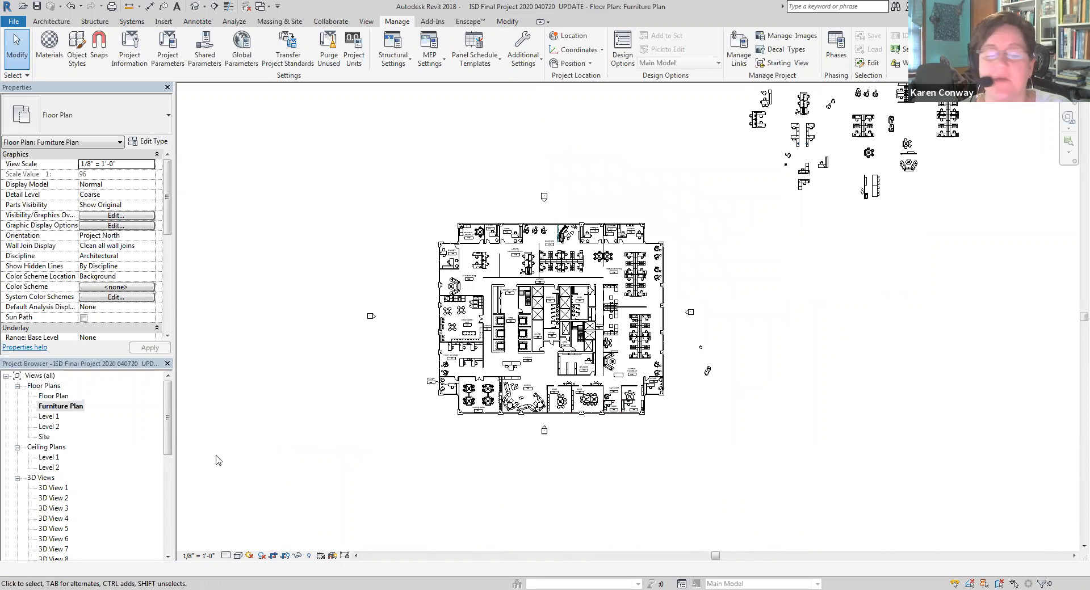
{"action": "left_click", "coordinate": [285, 556]}
{"action": "scroll", "coordinate": [613, 397], "scroll_direction": "down", "scroll_amount": 2}
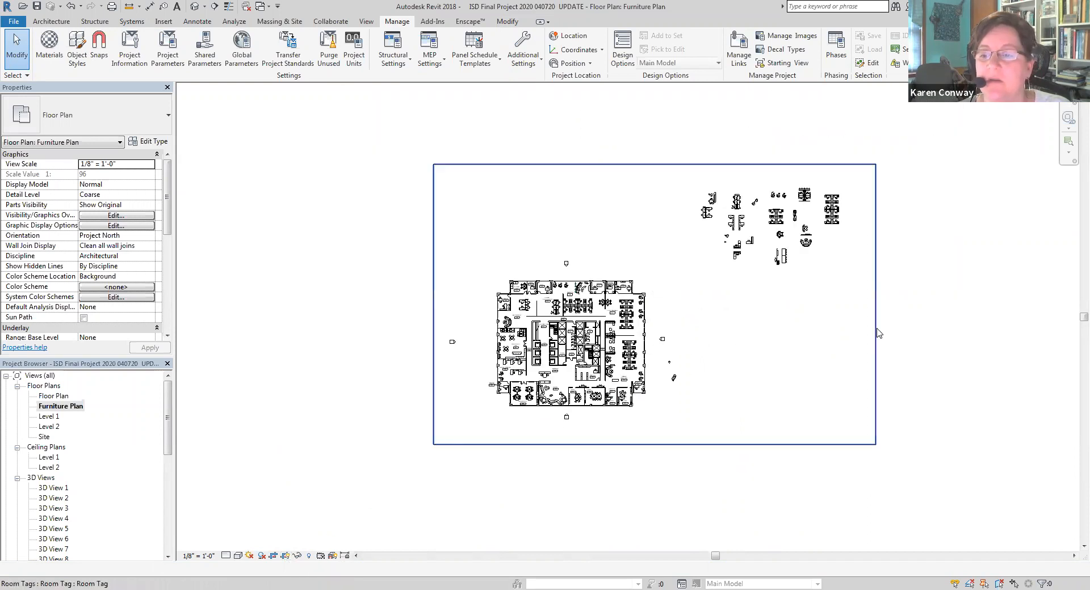
{"action": "left_click", "coordinate": [875, 311]}
{"action": "left_click_drag", "start_coordinate": [875, 305], "coordinate": [655, 307]}
{"action": "left_click_drag", "start_coordinate": [543, 165], "coordinate": [535, 285]}
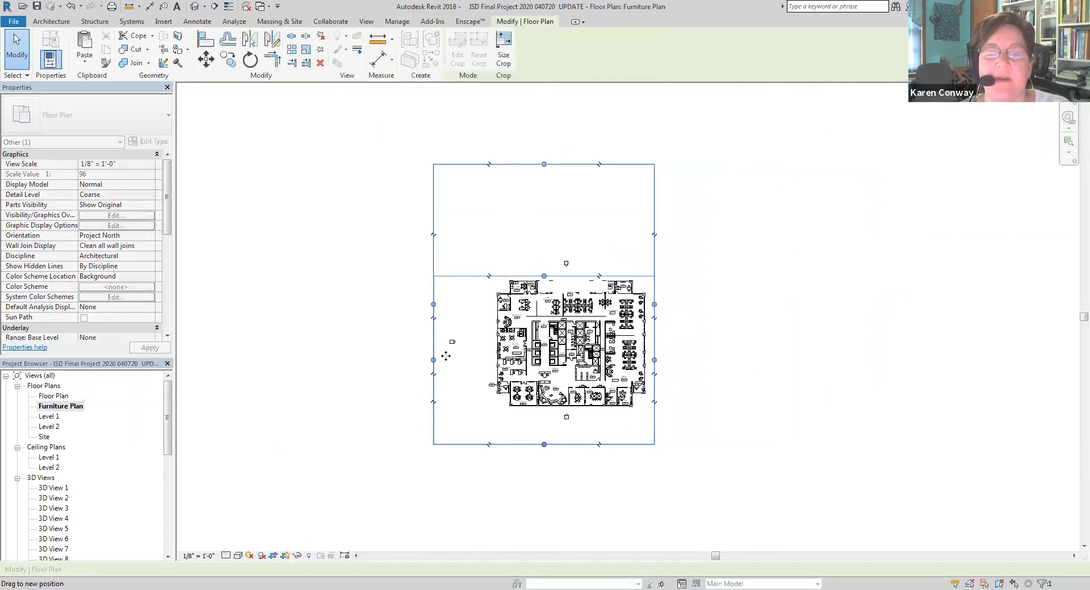
Tighten the Furniture Plan crop region's left and bottom edges around the building, excluding the elevation markers, and hide the crop boundary
{"action": "scroll", "coordinate": [449, 350], "scroll_direction": "up", "scroll_amount": 2}
{"action": "left_click_drag", "start_coordinate": [429, 363], "coordinate": [499, 352]}
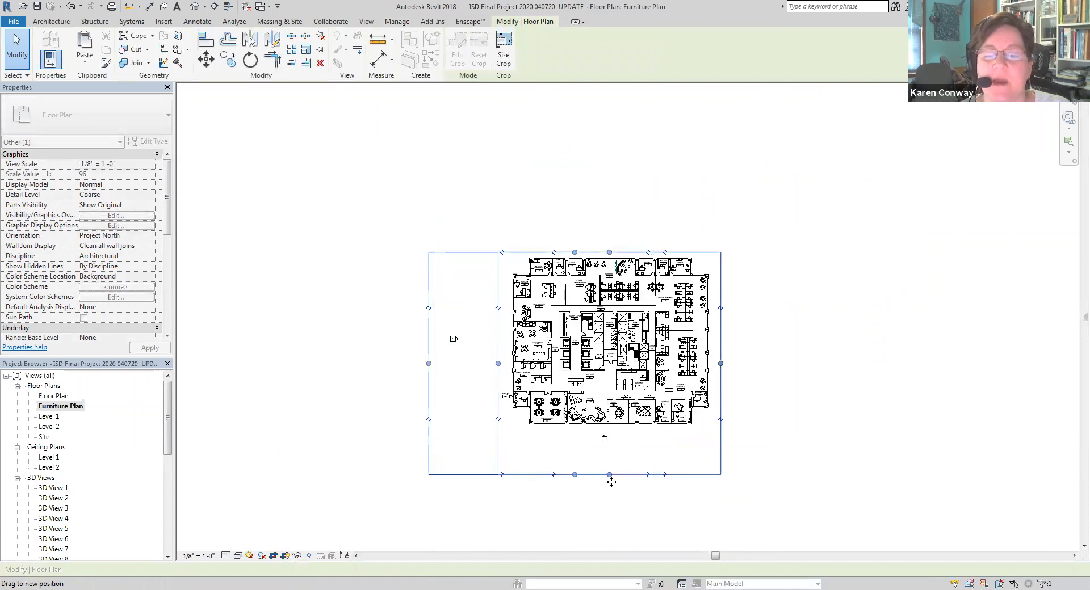
{"action": "left_click_drag", "start_coordinate": [609, 474], "coordinate": [611, 429]}
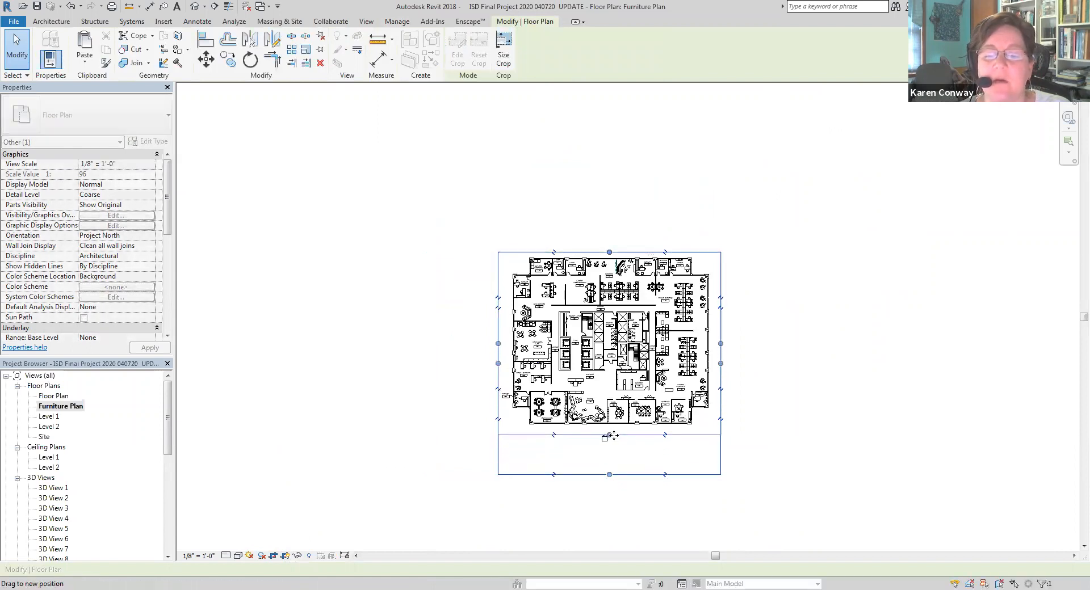
{"action": "left_click", "coordinate": [779, 414]}
{"action": "scroll", "coordinate": [605, 493], "scroll_direction": "up", "scroll_amount": 4}
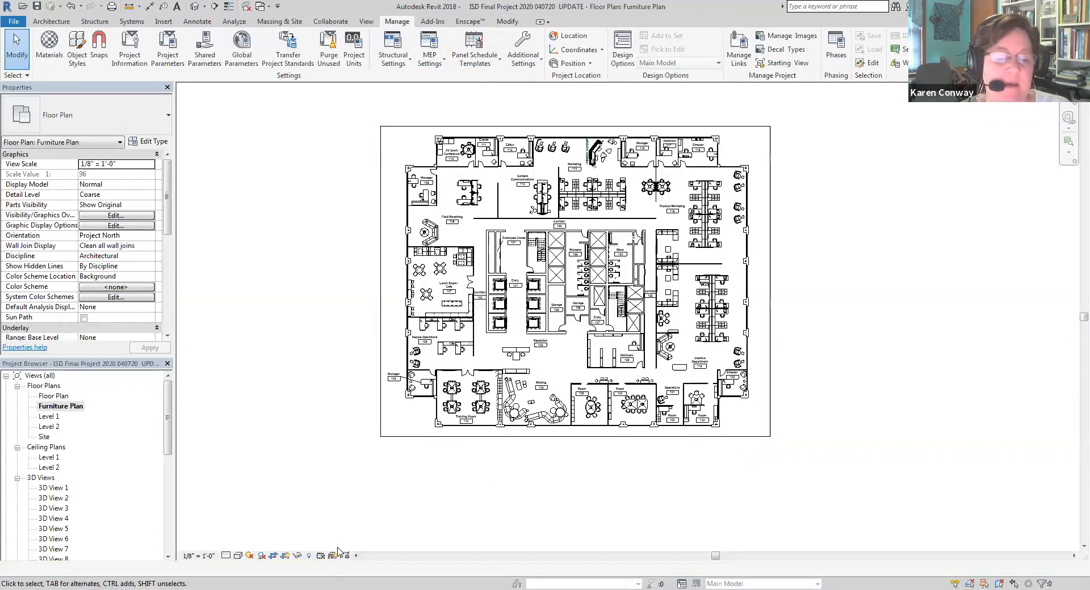
{"action": "left_click", "coordinate": [284, 556]}
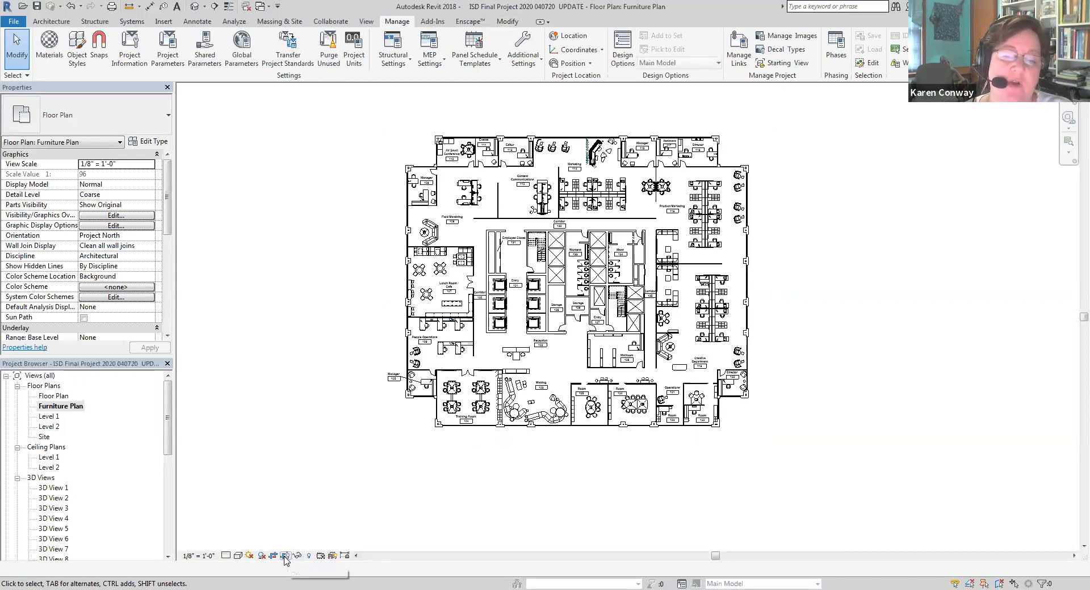
Open the Level 1 reflected ceiling plan and show its crop region
{"action": "double_click", "coordinate": [52, 457]}
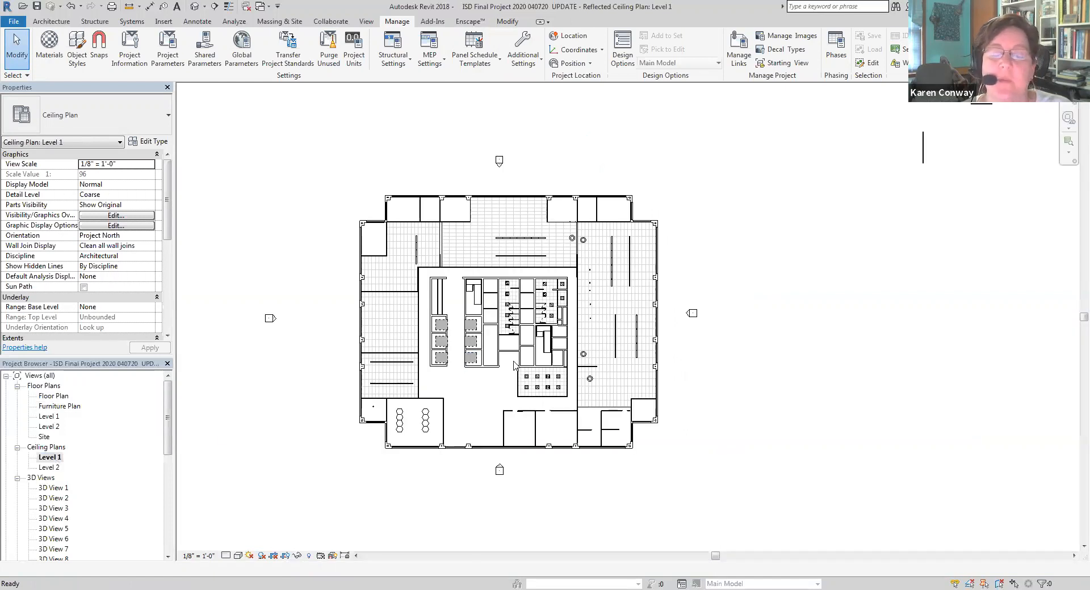
{"action": "scroll", "coordinate": [476, 390], "scroll_direction": "down", "scroll_amount": 3}
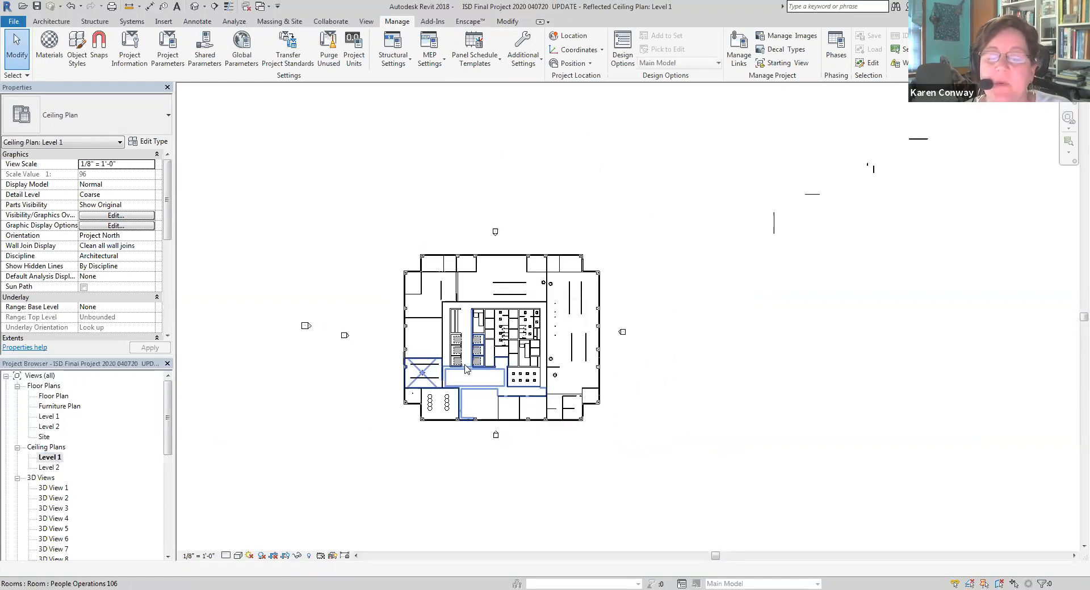
{"action": "scroll", "coordinate": [425, 381], "scroll_direction": "up", "scroll_amount": 2}
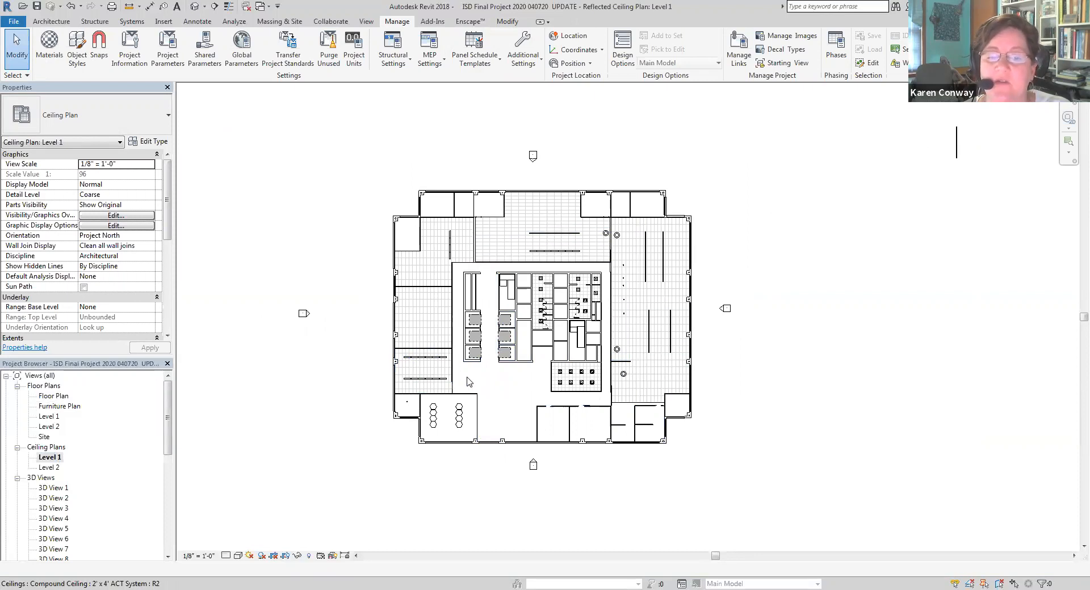
{"action": "left_click", "coordinate": [286, 556]}
{"action": "scroll", "coordinate": [462, 452], "scroll_direction": "down", "scroll_amount": 3}
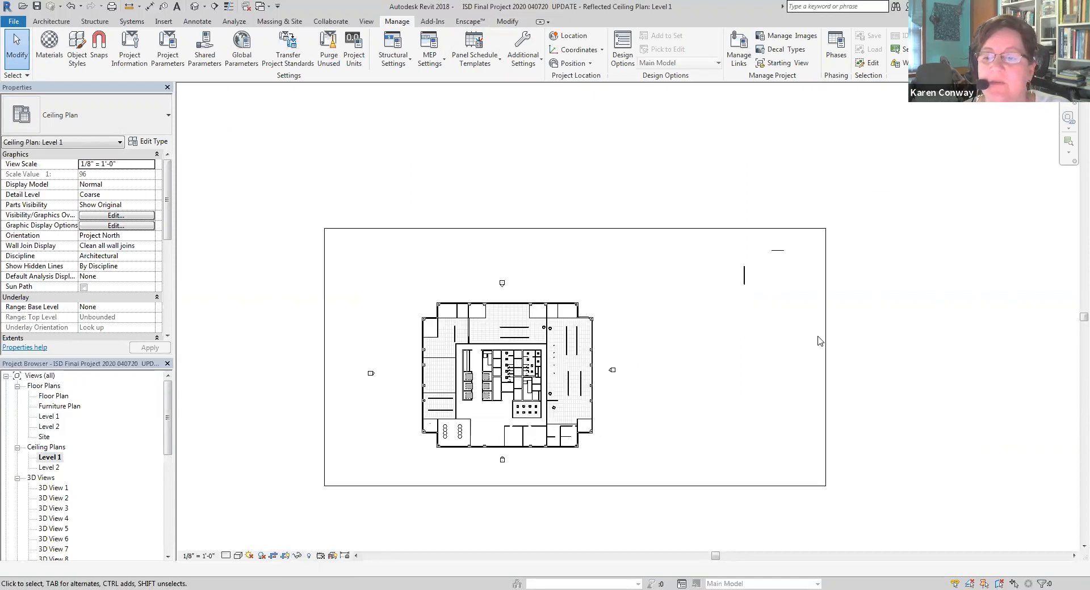
Pull all four edges of the ceiling plan's crop region in around the building, excluding the elevation markers, and hide the crop boundary
{"action": "left_click", "coordinate": [824, 356]}
{"action": "left_click_drag", "start_coordinate": [823, 356], "coordinate": [601, 370]}
{"action": "left_click_drag", "start_coordinate": [319, 359], "coordinate": [410, 356]}
{"action": "left_click_drag", "start_coordinate": [504, 229], "coordinate": [509, 297]}
{"action": "left_click_drag", "start_coordinate": [505, 487], "coordinate": [513, 454]}
{"action": "left_click", "coordinate": [499, 520]}
{"action": "scroll", "coordinate": [530, 506], "scroll_direction": "up", "scroll_amount": 2}
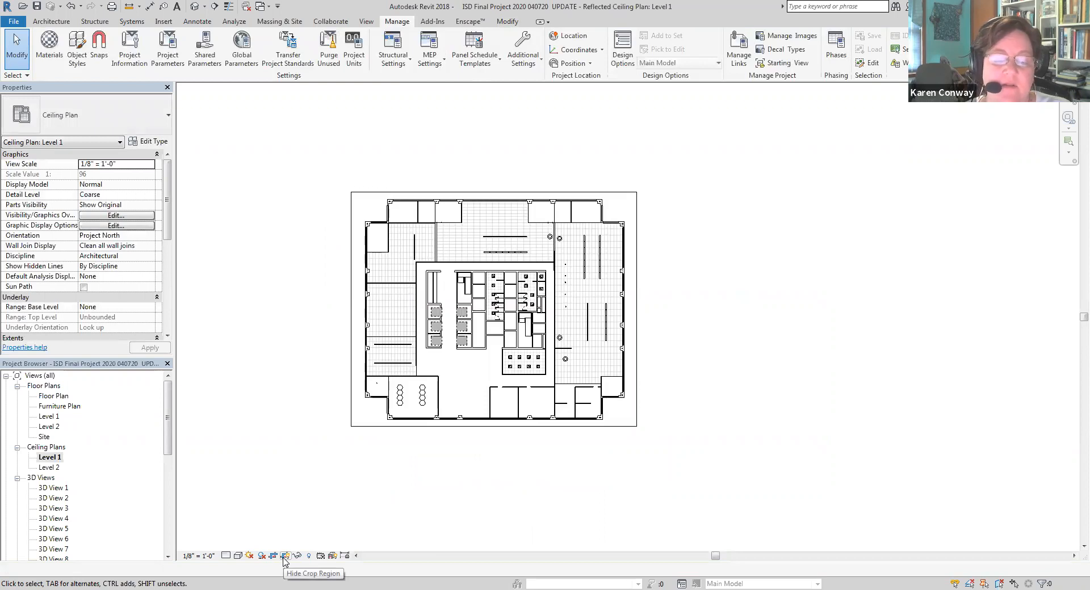
{"action": "left_click", "coordinate": [285, 556]}
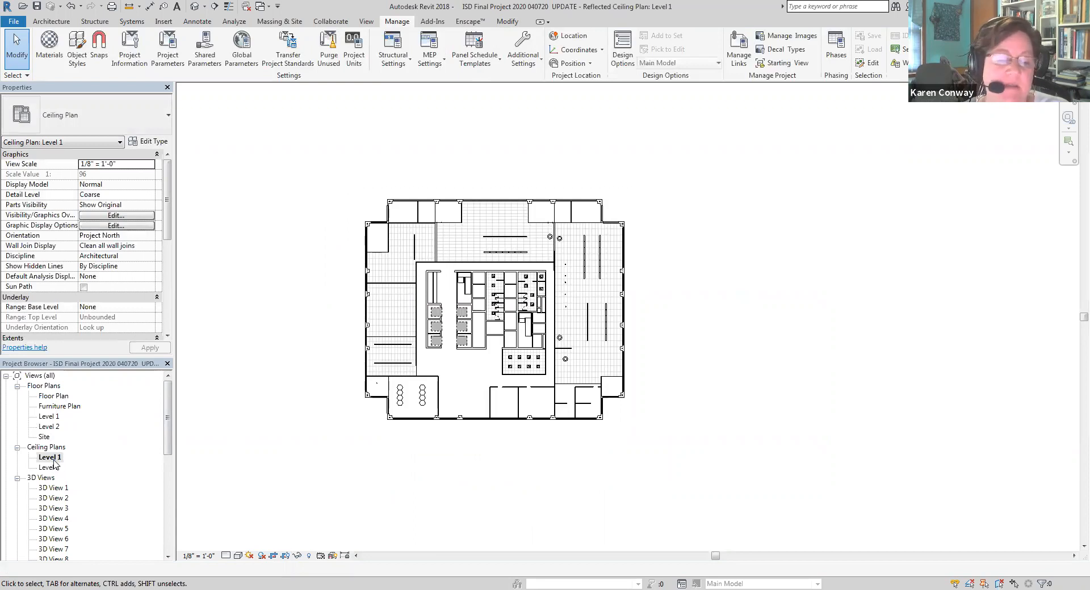
Start a new sheet from the project's list of sheets
{"action": "left_click_drag", "start_coordinate": [169, 442], "coordinate": [169, 536]}
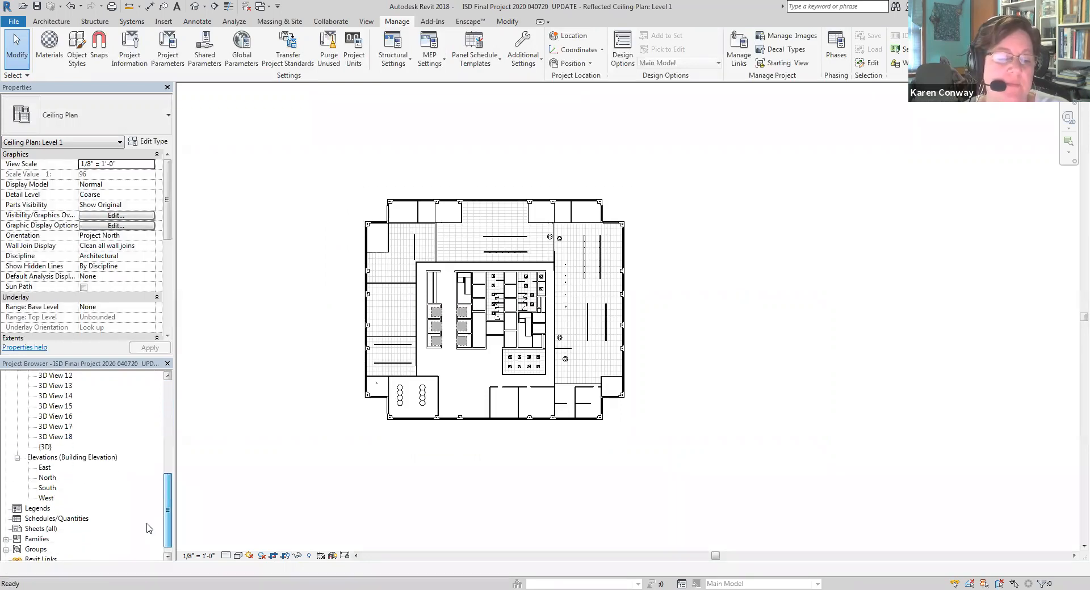
{"action": "left_click_drag", "start_coordinate": [171, 506], "coordinate": [171, 511]}
{"action": "left_click", "coordinate": [36, 520]}
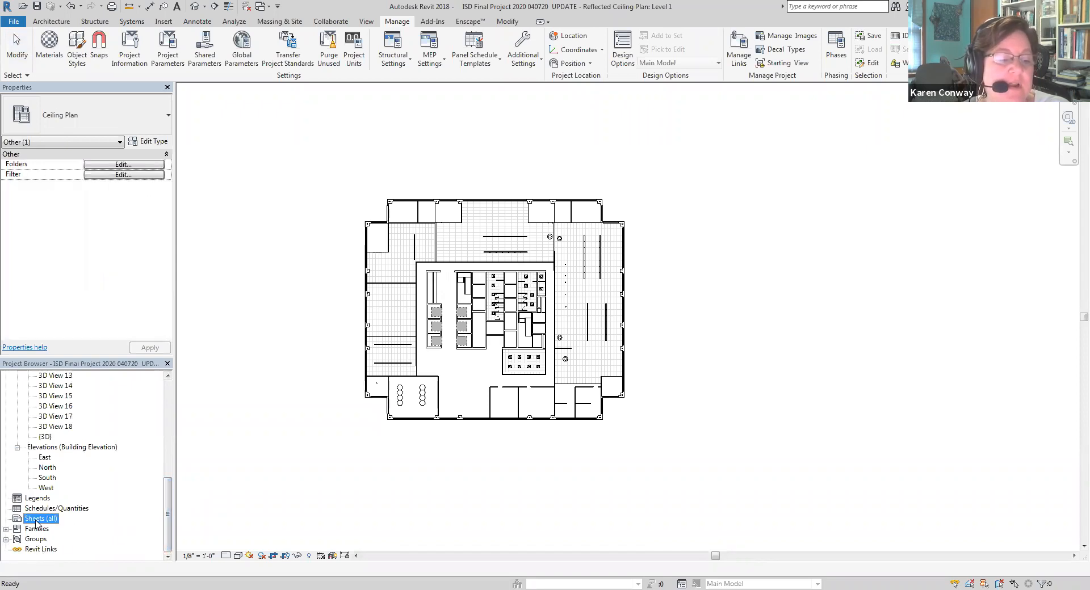
{"action": "right_click", "coordinate": [42, 520]}
{"action": "left_click", "coordinate": [64, 527]}
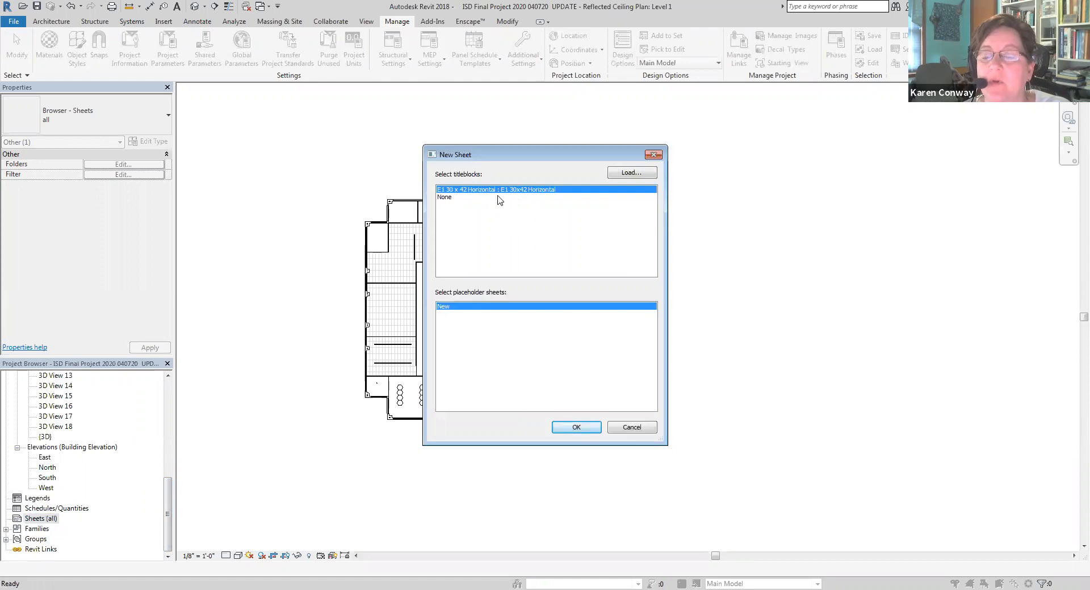
Load the D 22 x 34 Horizontal titleblock from the US Imperial Titleblocks folder and create the sheet with it
{"action": "left_click", "coordinate": [618, 181]}
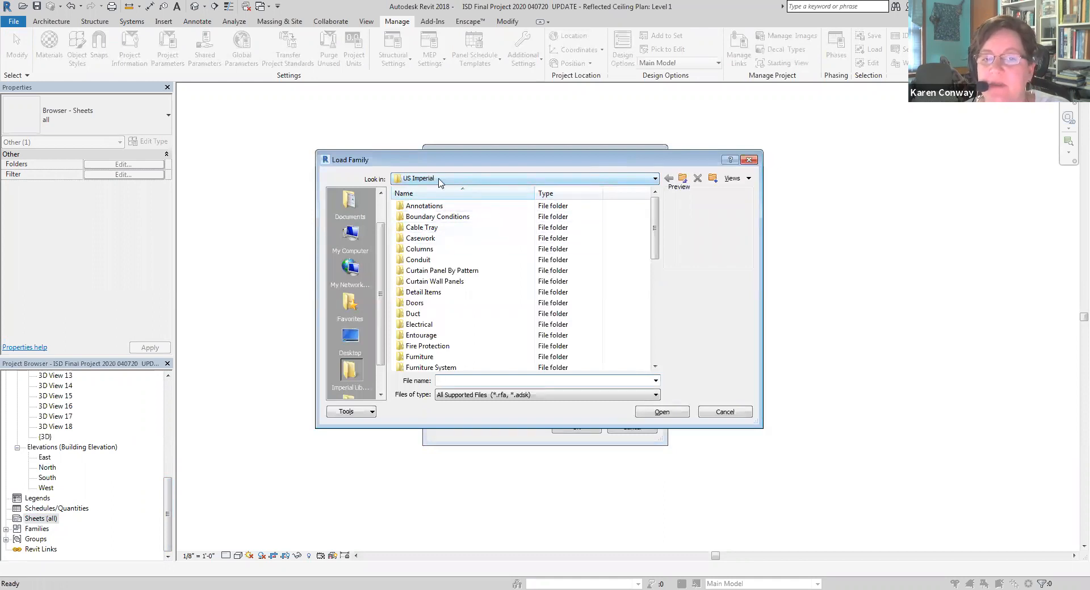
{"action": "left_click", "coordinate": [459, 181]}
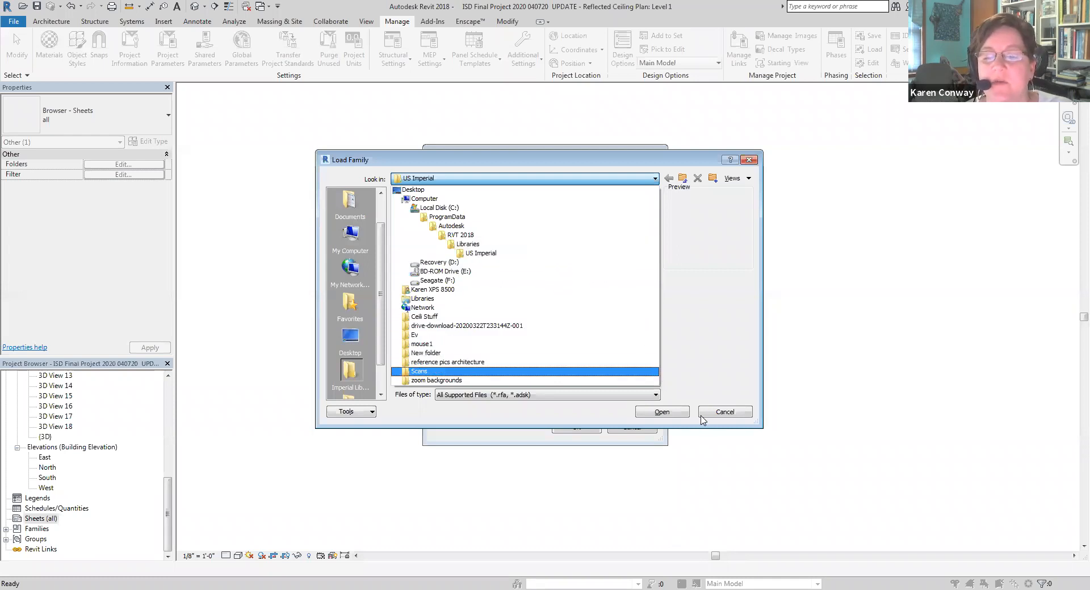
{"action": "left_click", "coordinate": [724, 416]}
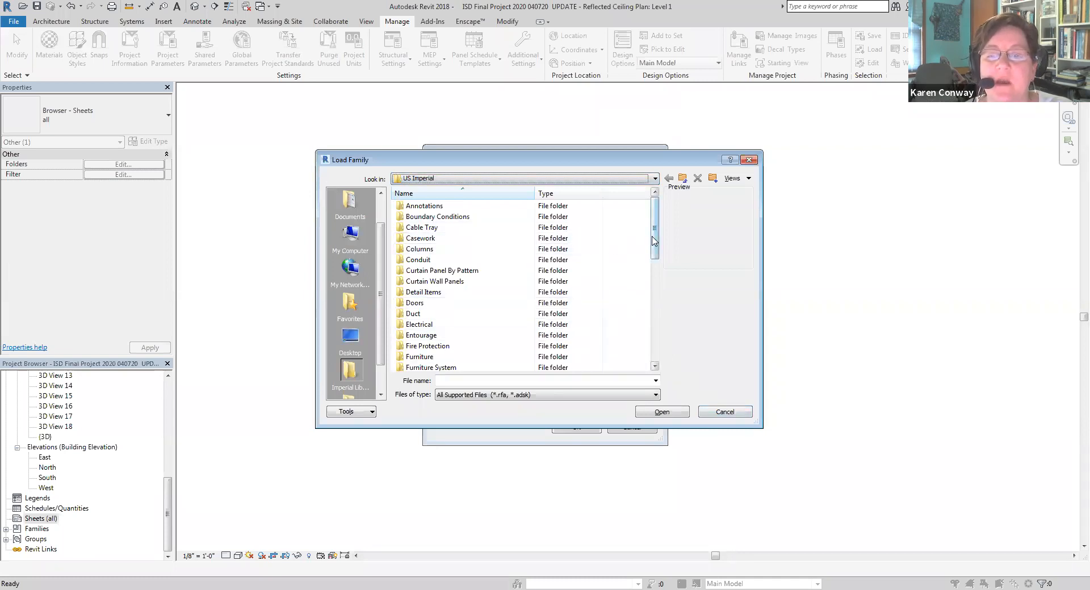
{"action": "left_click_drag", "start_coordinate": [654, 239], "coordinate": [647, 347]}
{"action": "double_click", "coordinate": [435, 346]}
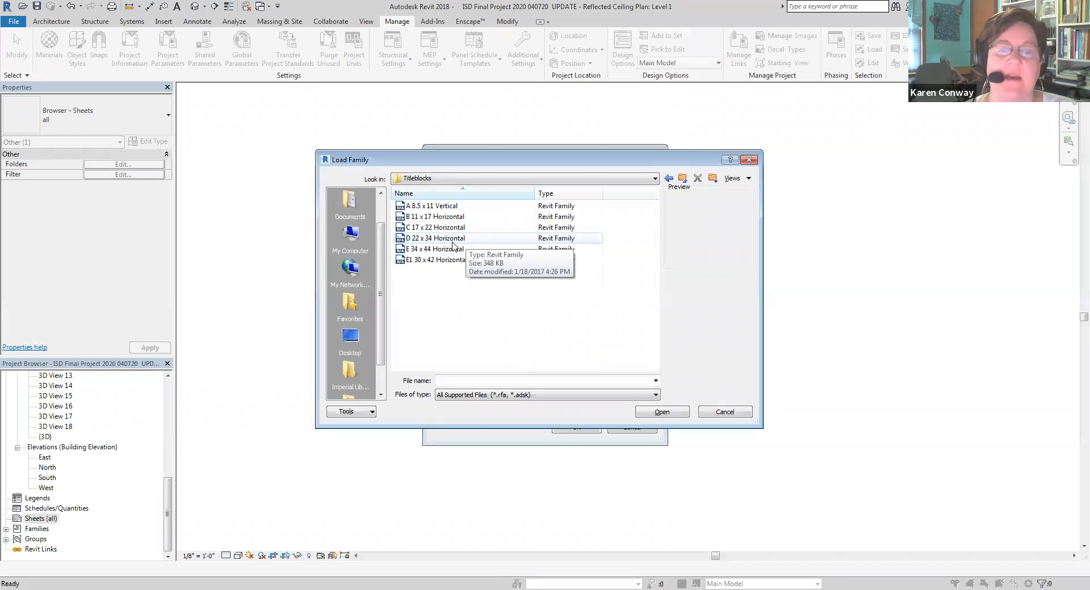
{"action": "left_click", "coordinate": [449, 240]}
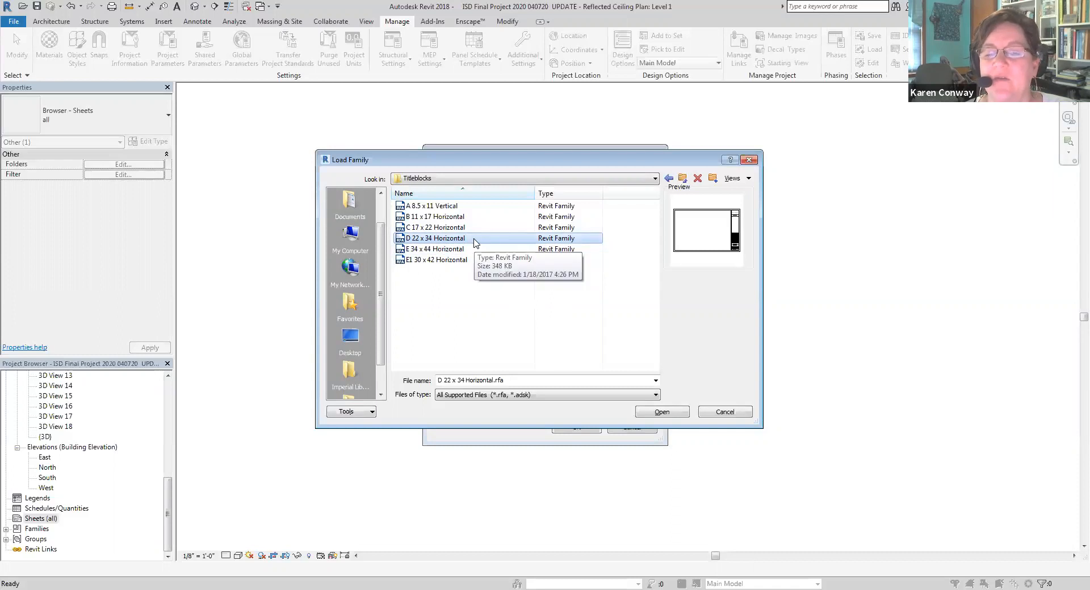
{"action": "left_click", "coordinate": [662, 413]}
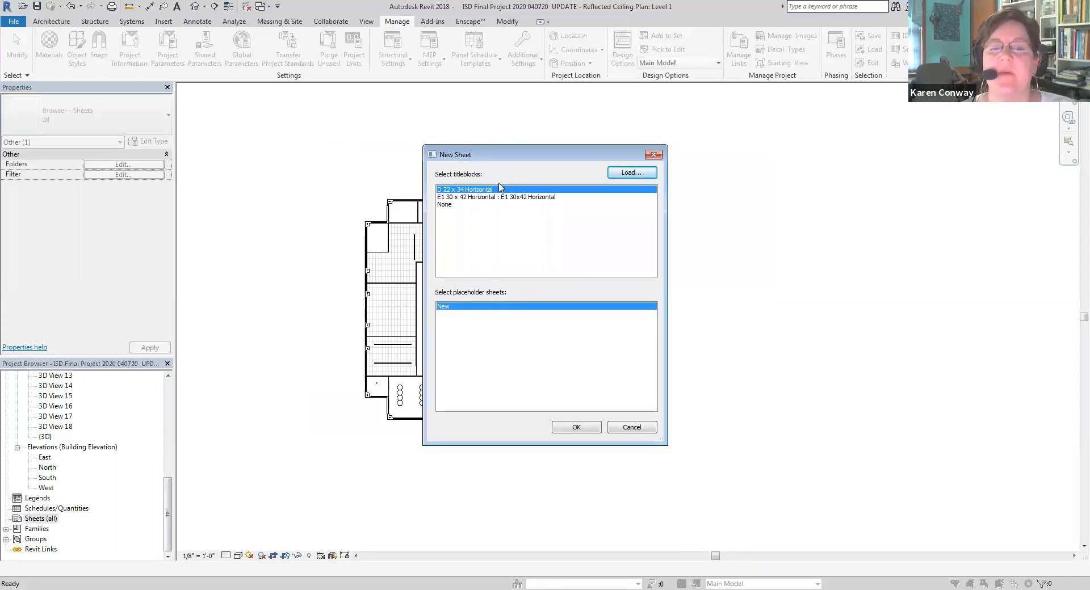
{"action": "left_click", "coordinate": [576, 428]}
{"action": "scroll", "coordinate": [560, 330], "scroll_direction": "down", "scroll_amount": 2}
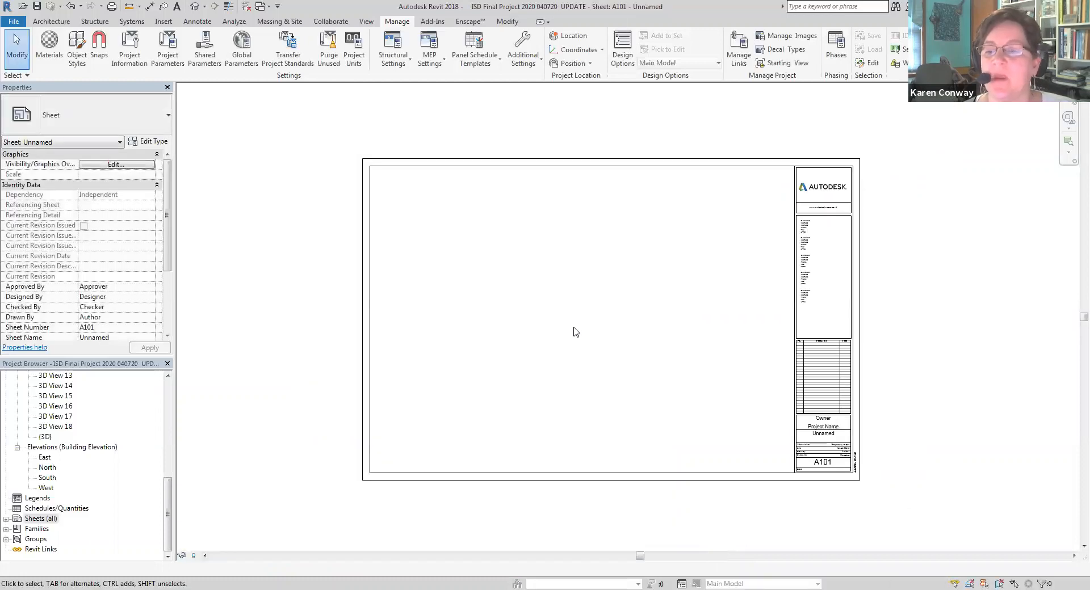
Enter the owner's full name in the title block's Owner field
{"action": "scroll", "coordinate": [879, 357], "scroll_direction": "up", "scroll_amount": 1}
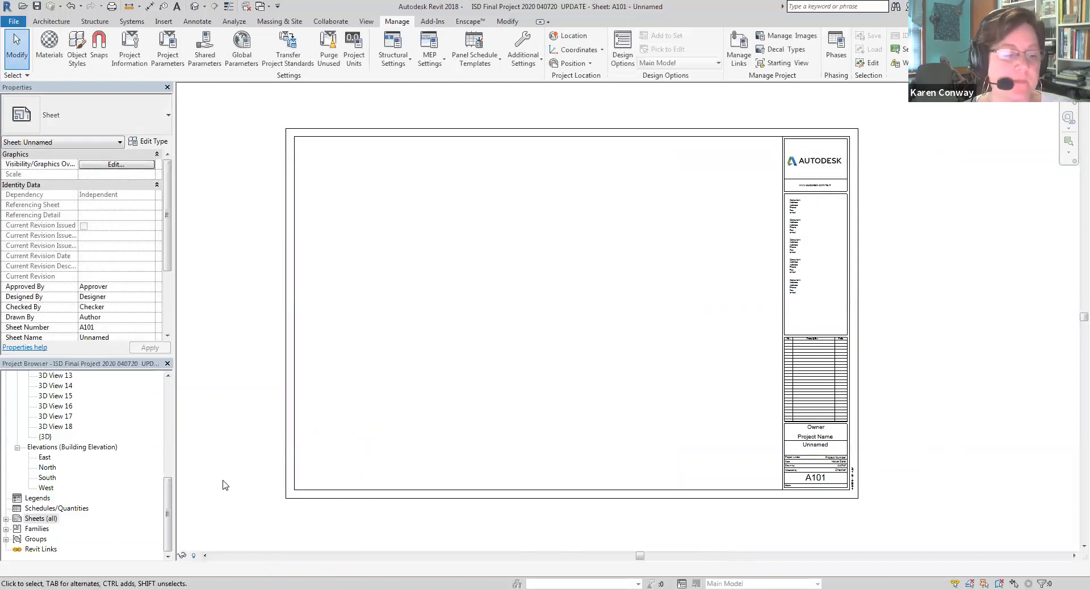
{"action": "scroll", "coordinate": [816, 437], "scroll_direction": "up", "scroll_amount": 3}
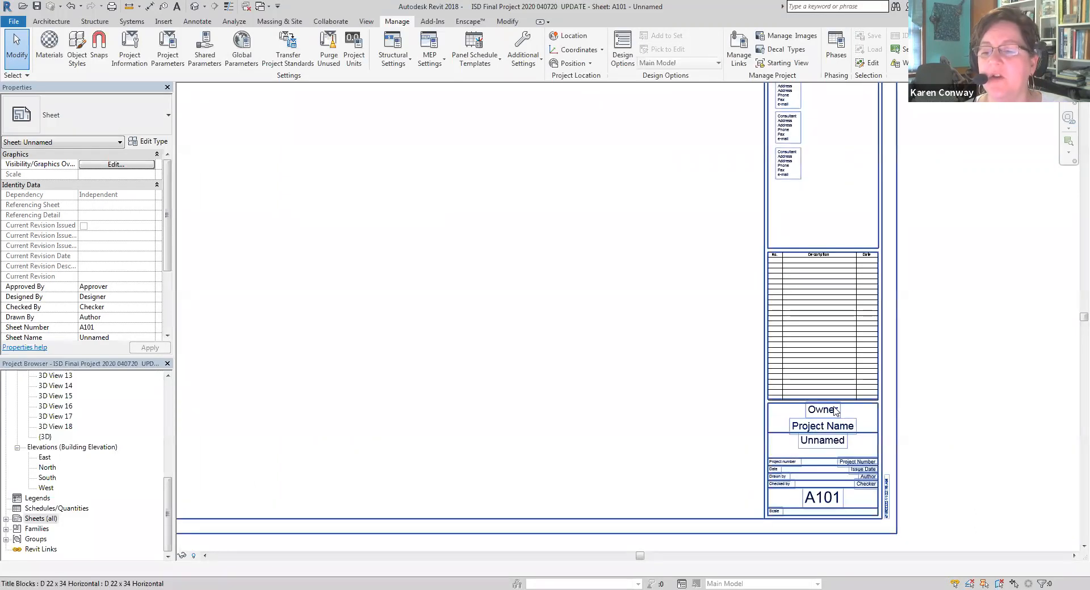
{"action": "double_click", "coordinate": [833, 411]}
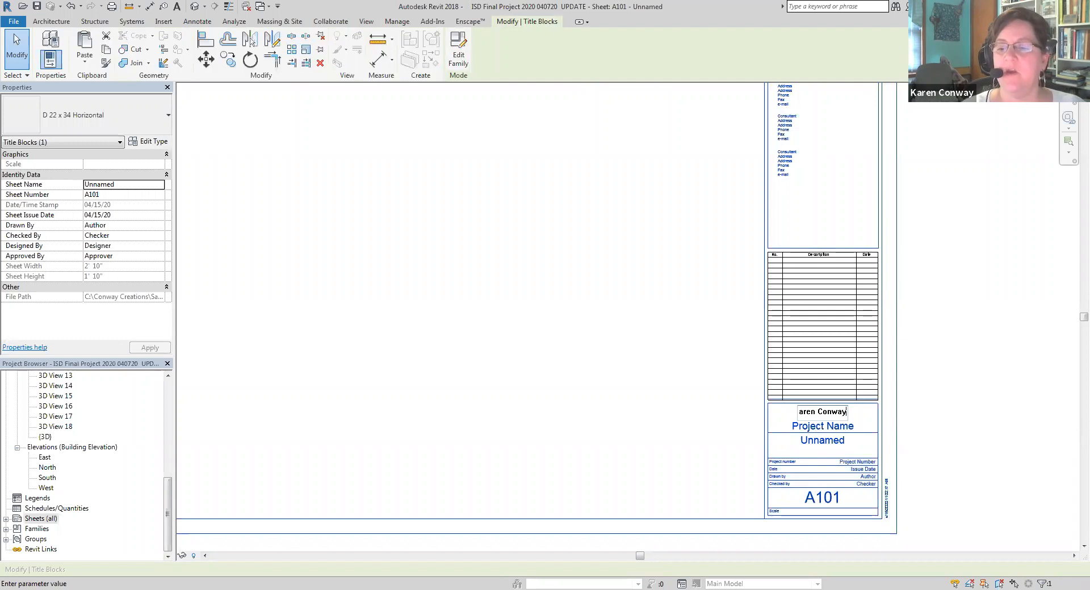
{"action": "key", "text": "Return"}
Set the project name in the title block to Conway Offices
{"action": "left_click", "coordinate": [839, 424]}
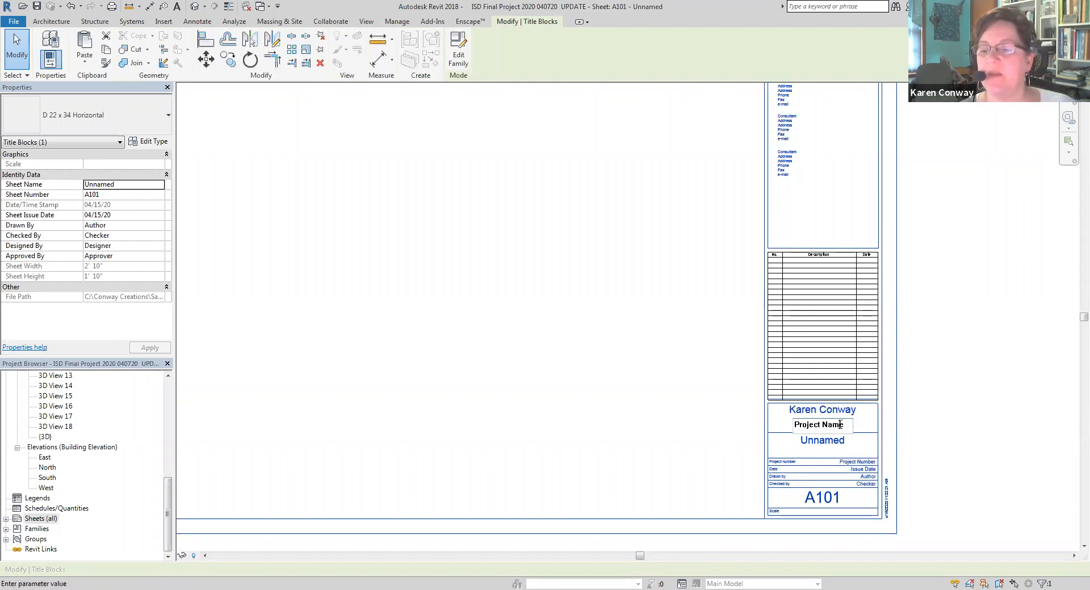
{"action": "left_click_drag", "start_coordinate": [850, 425], "coordinate": [762, 425]}
{"action": "type", "text": "C"}
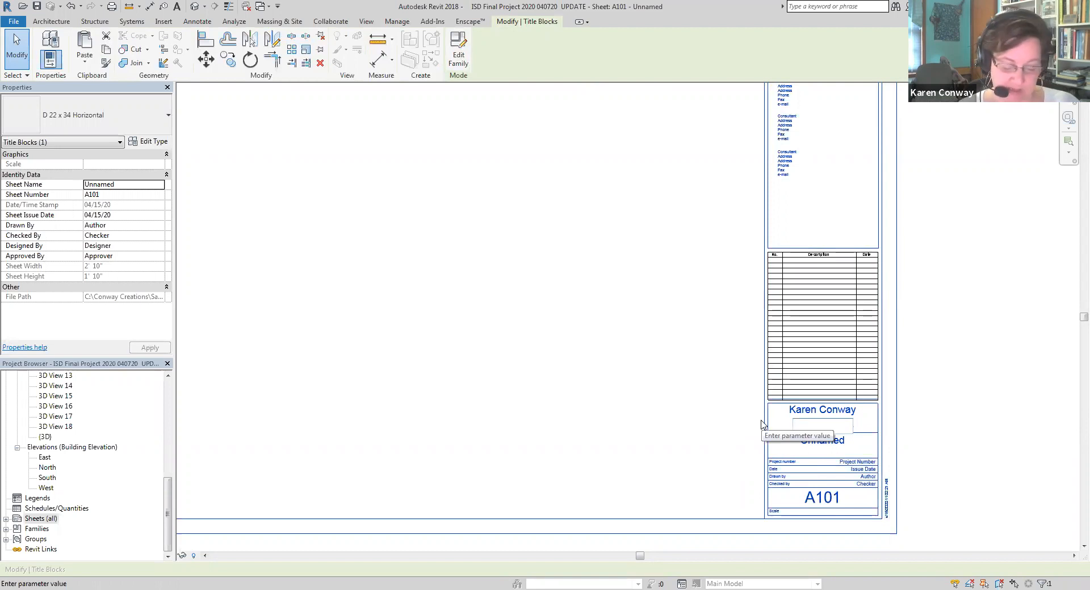
{"action": "type", "text": "Conway Offices"}
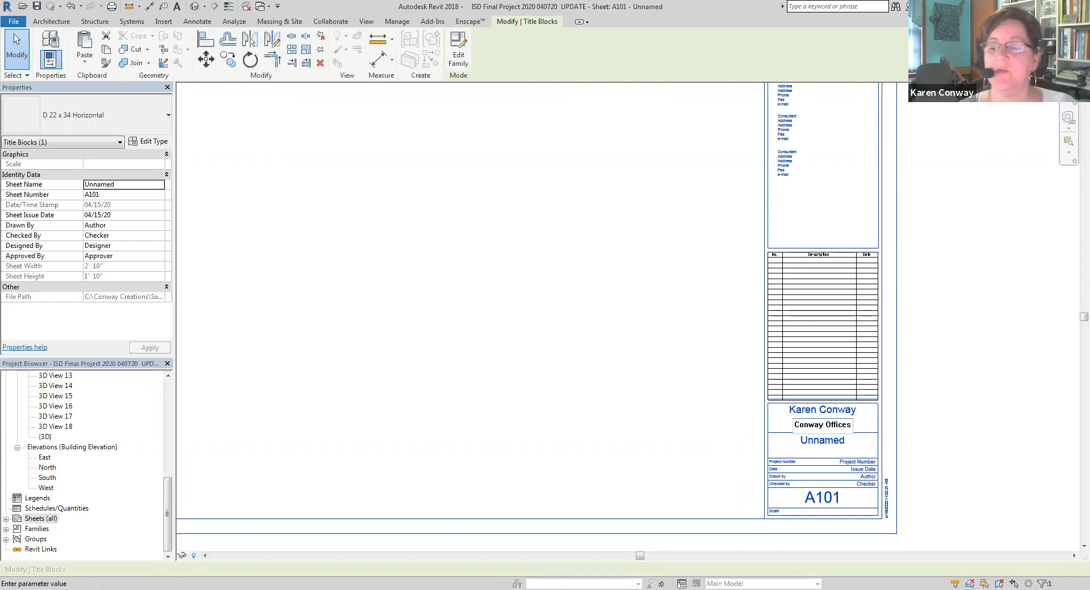
{"action": "left_click", "coordinate": [745, 480]}
Rename the unnamed sheet in the title block as Floor Plan
{"action": "scroll", "coordinate": [928, 433], "scroll_direction": "down", "scroll_amount": 2}
{"action": "scroll", "coordinate": [873, 434], "scroll_direction": "up", "scroll_amount": 2}
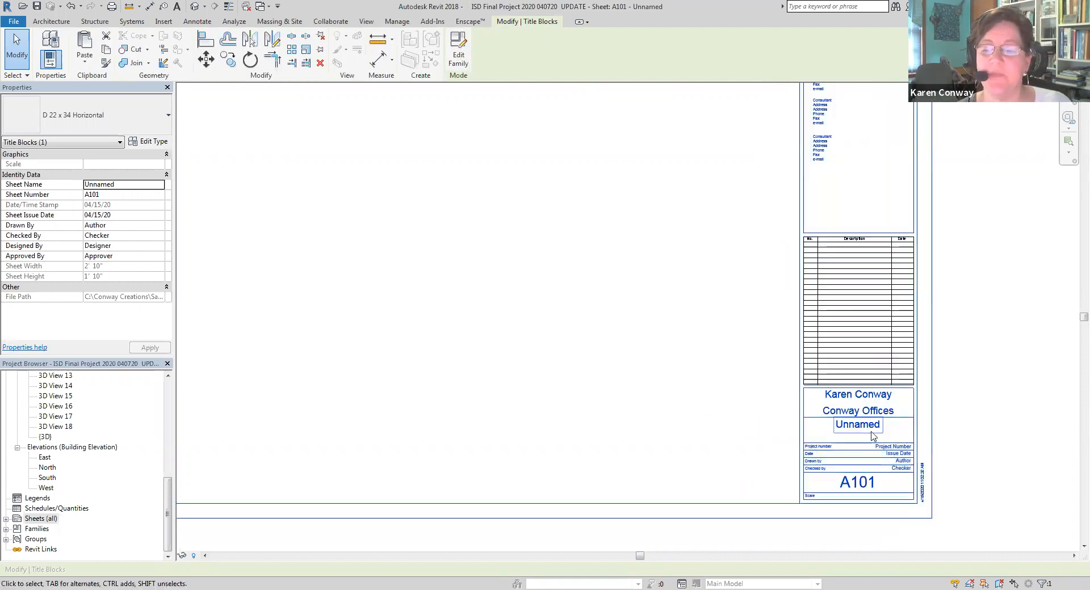
{"action": "left_click", "coordinate": [873, 427]}
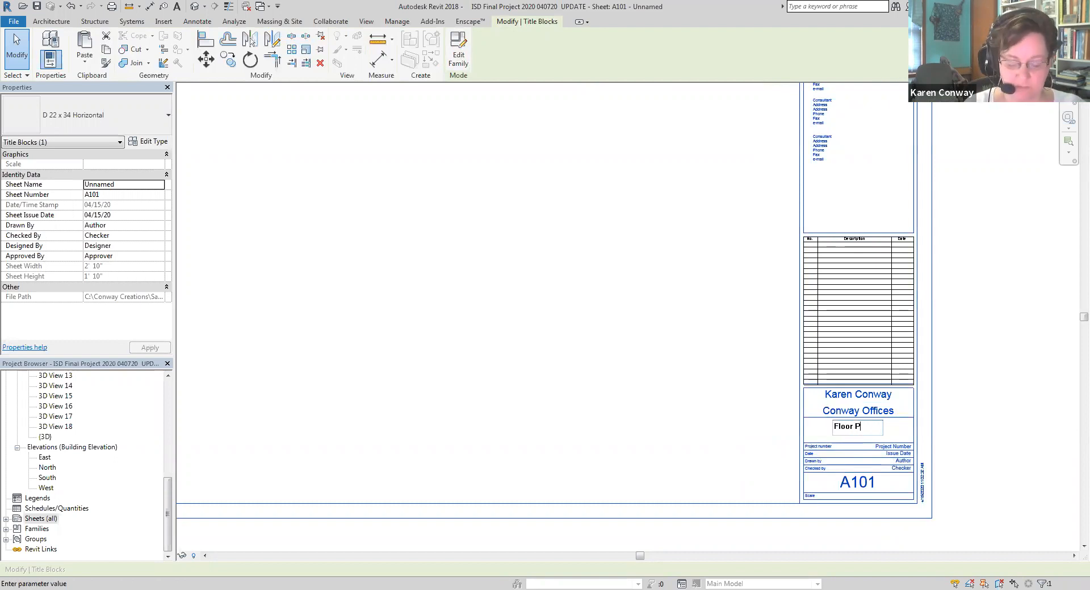
{"action": "key", "text": "Return"}
Set the issue date in the title block to May 5, 2020
{"action": "scroll", "coordinate": [976, 503], "scroll_direction": "up", "scroll_amount": 3}
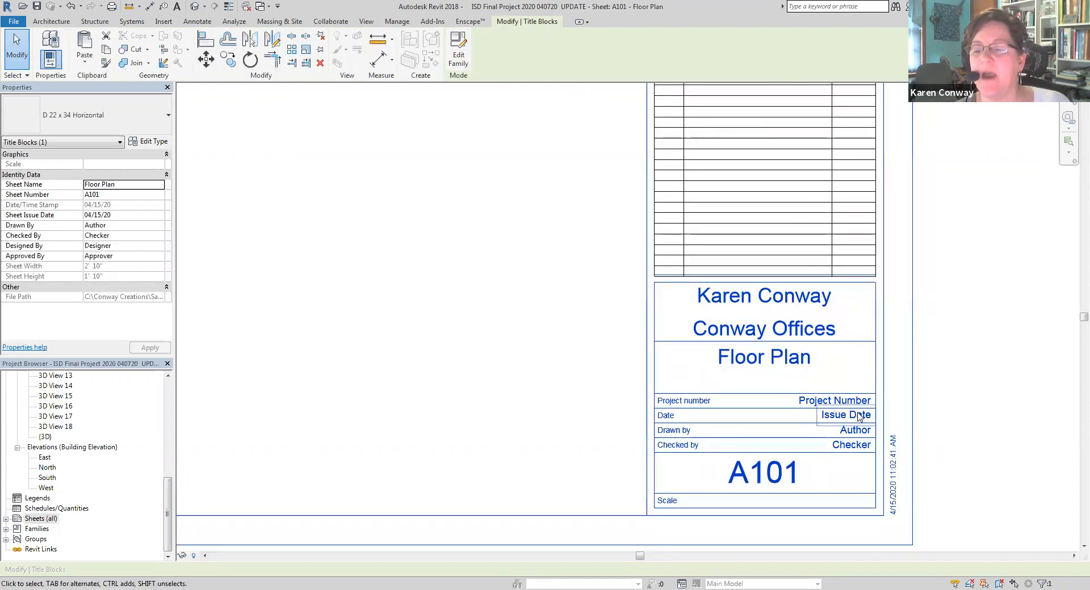
{"action": "left_click", "coordinate": [859, 415]}
{"action": "left_click_drag", "start_coordinate": [863, 416], "coordinate": [777, 416]}
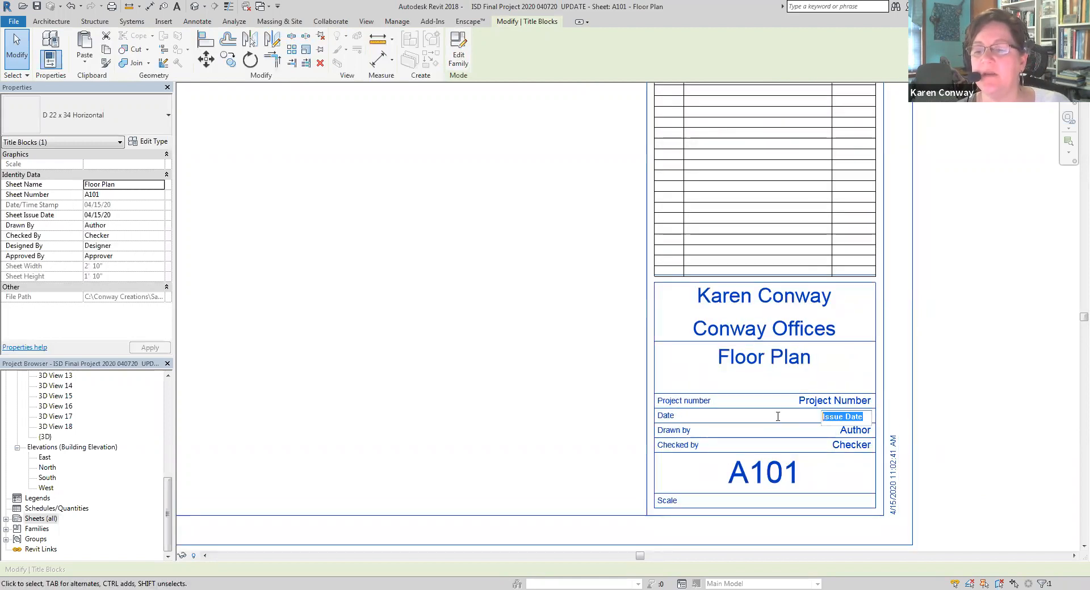
{"action": "type", "text": "May "}
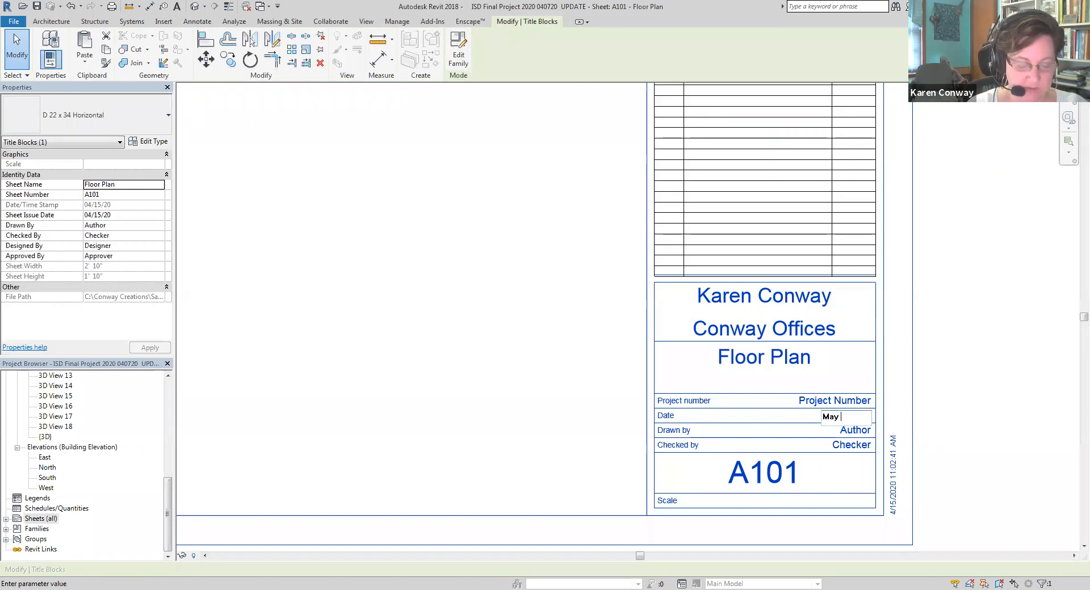
{"action": "type", "text": "5, 2020"}
{"action": "left_click", "coordinate": [592, 443]}
Enter the author's full name in the title block's Drawn by field
{"action": "left_click", "coordinate": [865, 431]}
{"action": "left_click", "coordinate": [865, 432]}
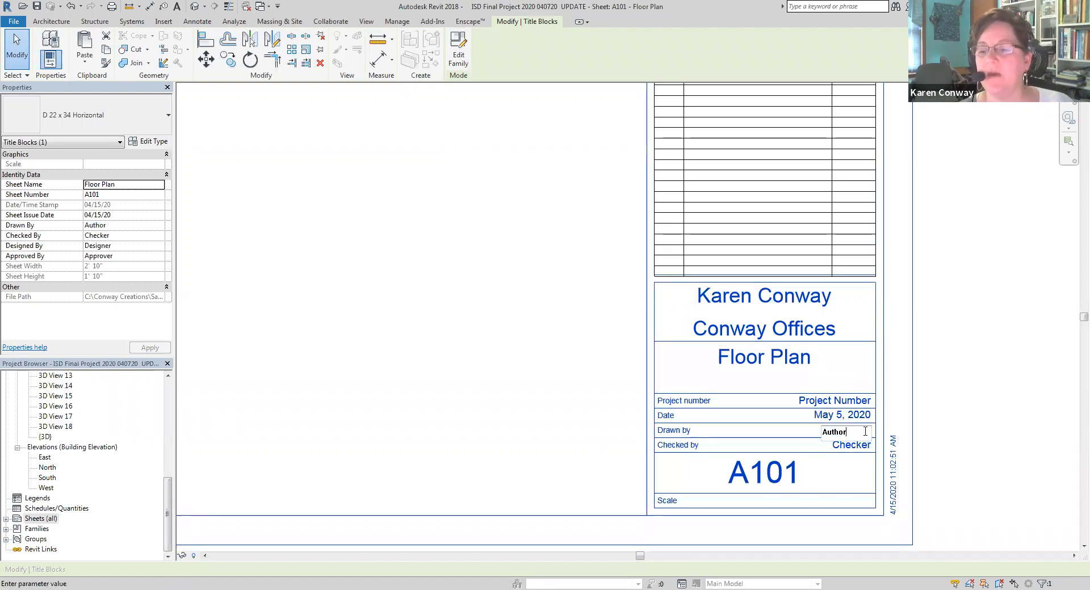
{"action": "left_click", "coordinate": [388, 298]}
Examine the filled-in title block and the overall sheet layout
{"action": "scroll", "coordinate": [975, 409], "scroll_direction": "down", "scroll_amount": 2}
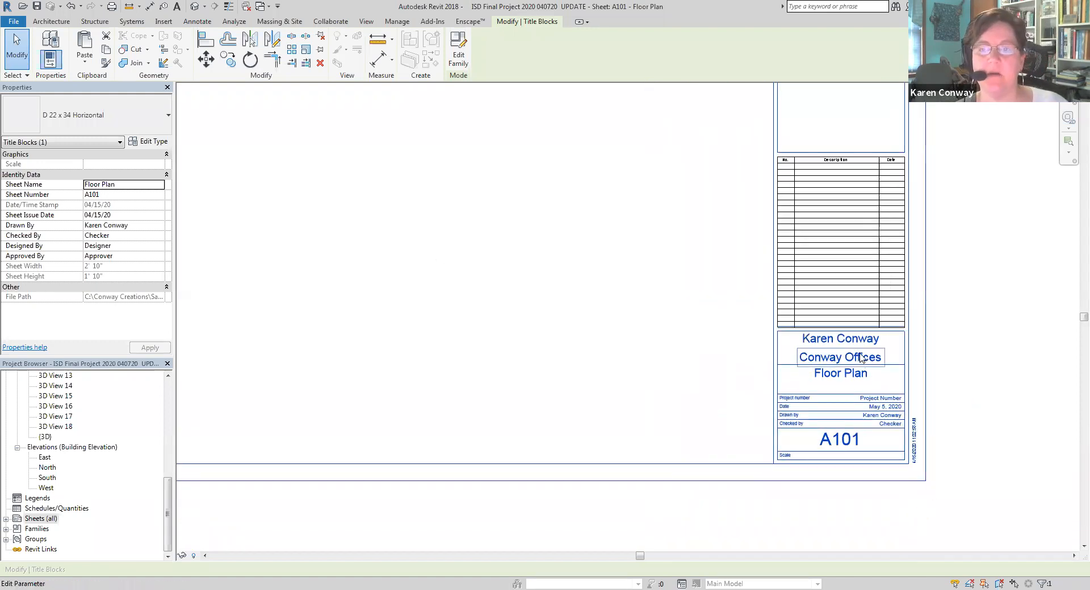
{"action": "scroll", "coordinate": [858, 373], "scroll_direction": "down", "scroll_amount": 1}
{"action": "scroll", "coordinate": [869, 376], "scroll_direction": "up", "scroll_amount": 1}
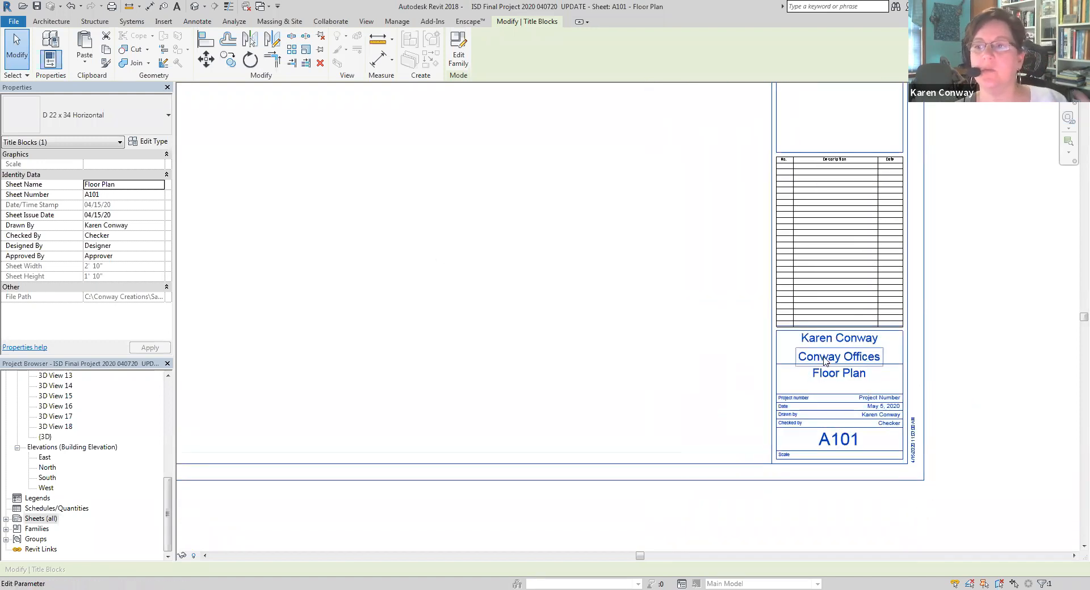
{"action": "scroll", "coordinate": [744, 372], "scroll_direction": "down", "scroll_amount": 4}
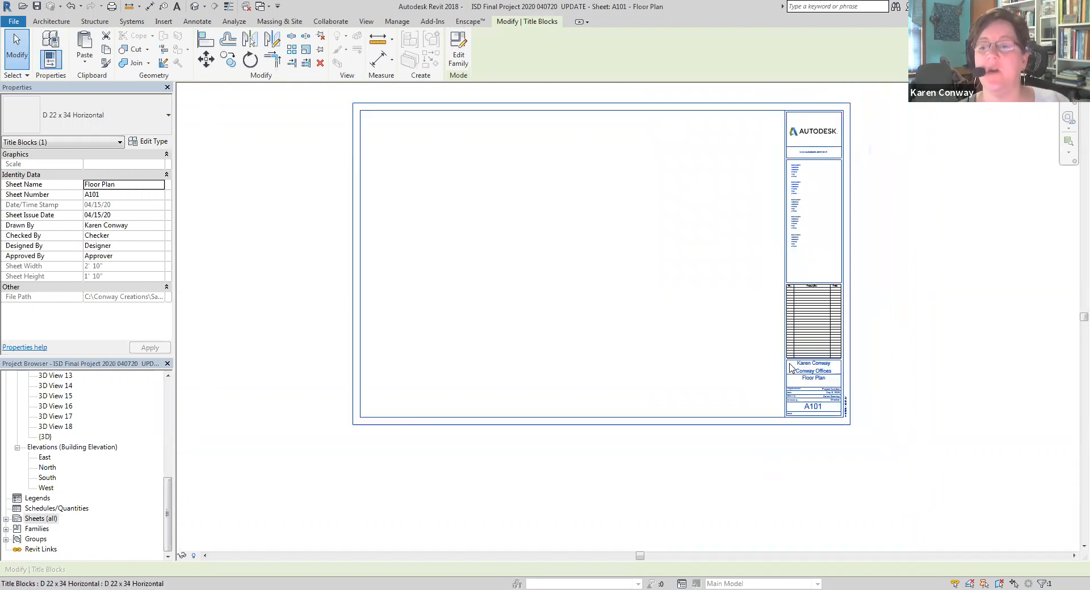
{"action": "scroll", "coordinate": [805, 255], "scroll_direction": "up", "scroll_amount": 2}
{"action": "scroll", "coordinate": [855, 355], "scroll_direction": "down", "scroll_amount": 2}
{"action": "left_click", "coordinate": [756, 345]}
{"action": "scroll", "coordinate": [892, 323], "scroll_direction": "up", "scroll_amount": 2}
{"action": "scroll", "coordinate": [908, 345], "scroll_direction": "down", "scroll_amount": 2}
{"action": "scroll", "coordinate": [679, 181], "scroll_direction": "up", "scroll_amount": 1}
Place the Floor Plan view on the sheet and shift its viewport left against the sheet's inner border
{"action": "left_click_drag", "start_coordinate": [168, 475], "coordinate": [168, 386]}
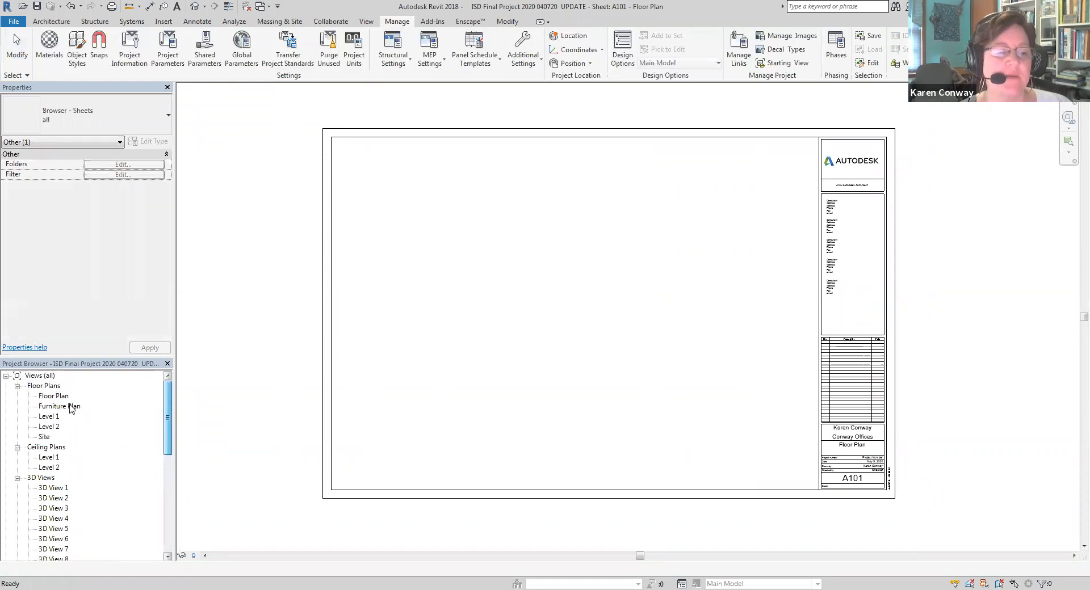
{"action": "left_click", "coordinate": [55, 396]}
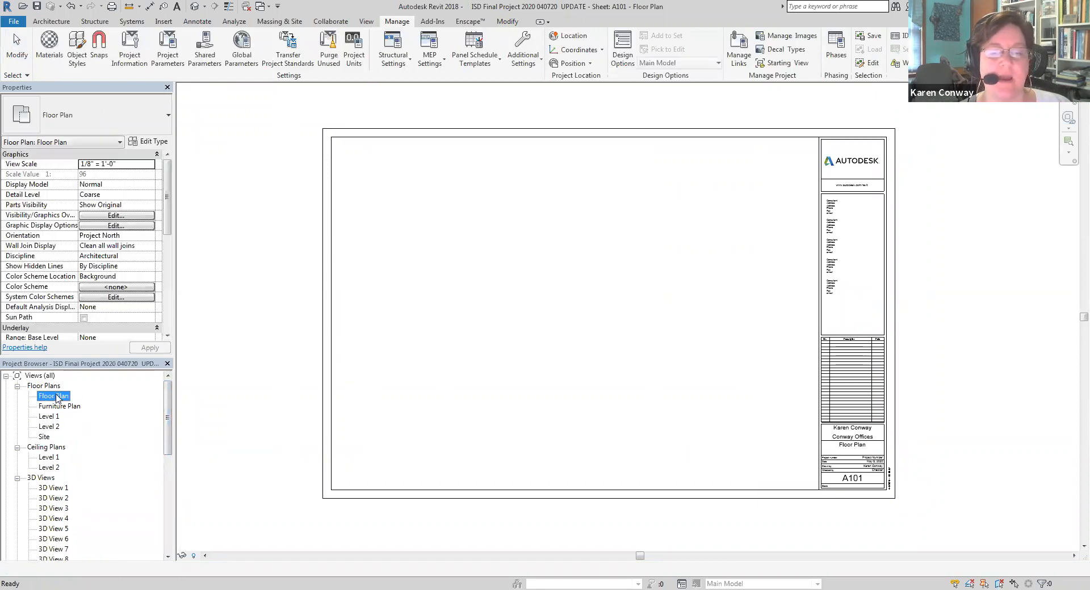
{"action": "left_click_drag", "start_coordinate": [57, 399], "coordinate": [537, 329]}
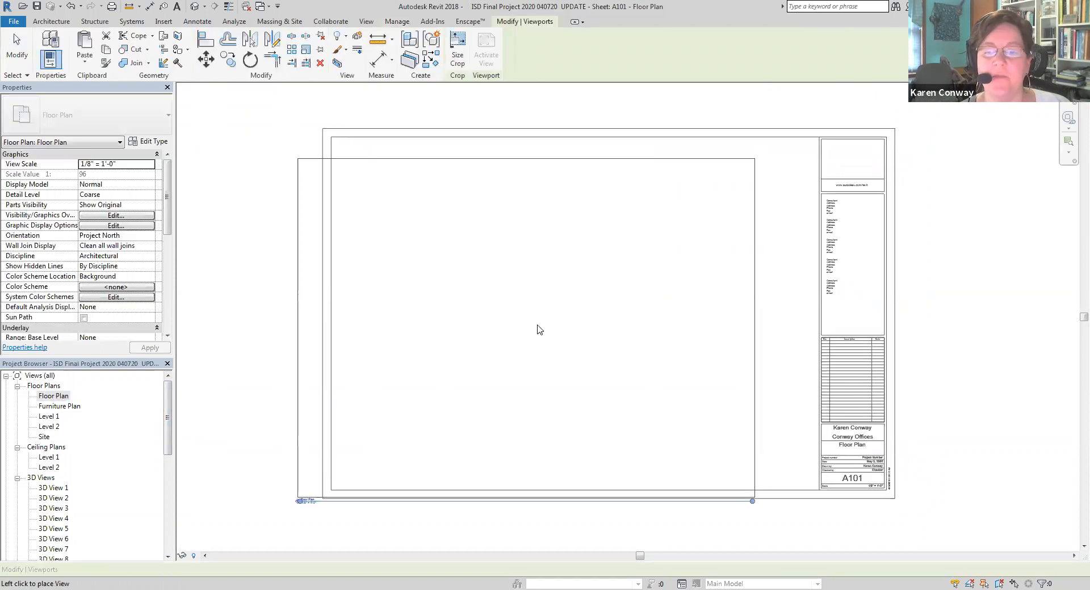
{"action": "left_click", "coordinate": [576, 316]}
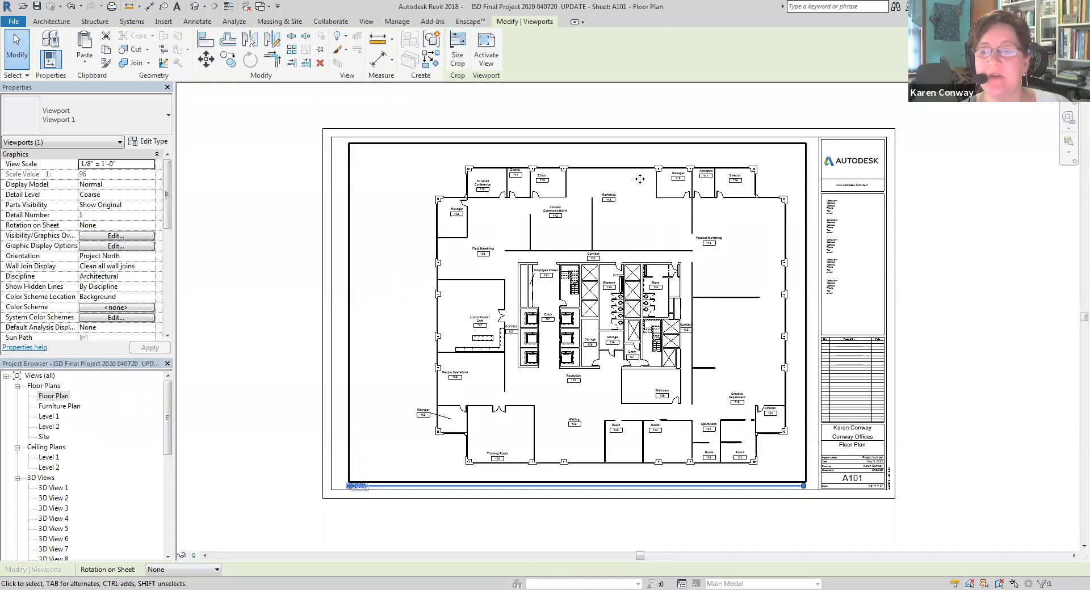
{"action": "left_click_drag", "start_coordinate": [640, 178], "coordinate": [625, 179]}
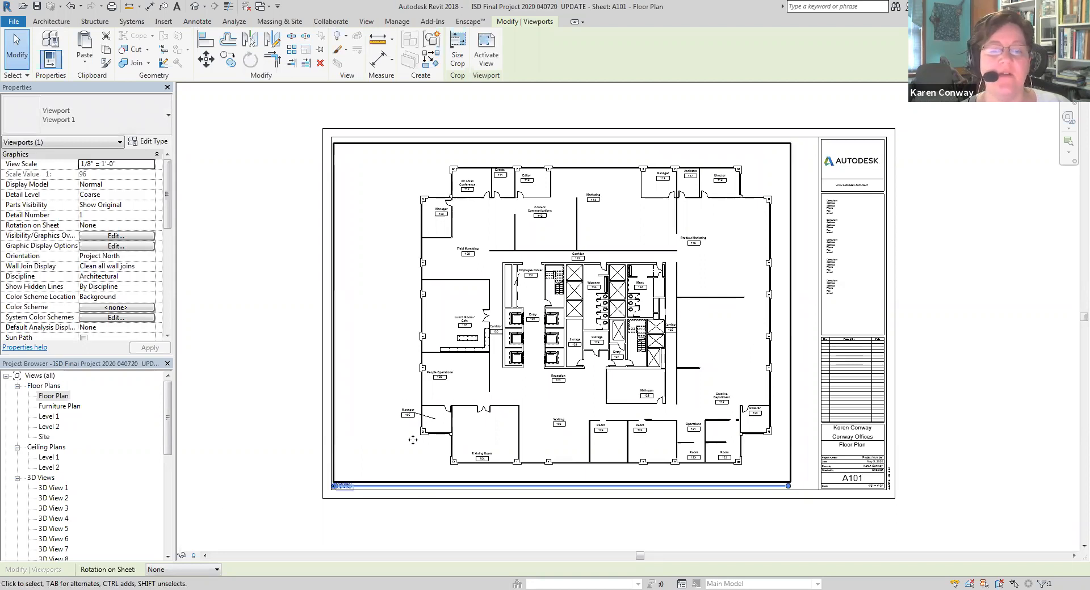
{"action": "left_click", "coordinate": [794, 335]}
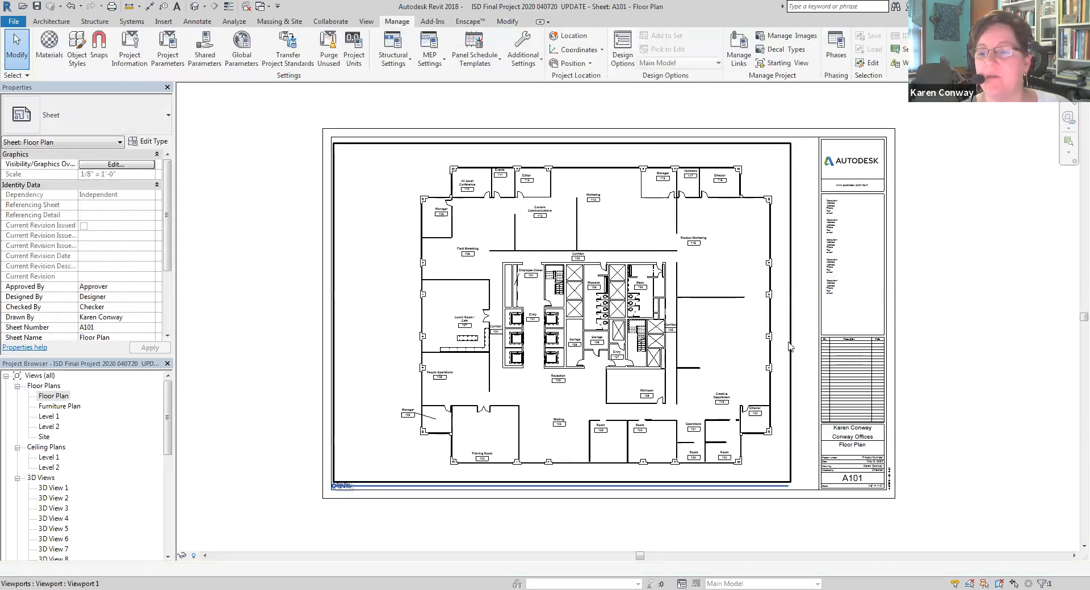
In the Floor Plan view, extend the crop region's right edge slightly, stopping short of the elevation marker, and hide the crop boundary
{"action": "double_click", "coordinate": [53, 397]}
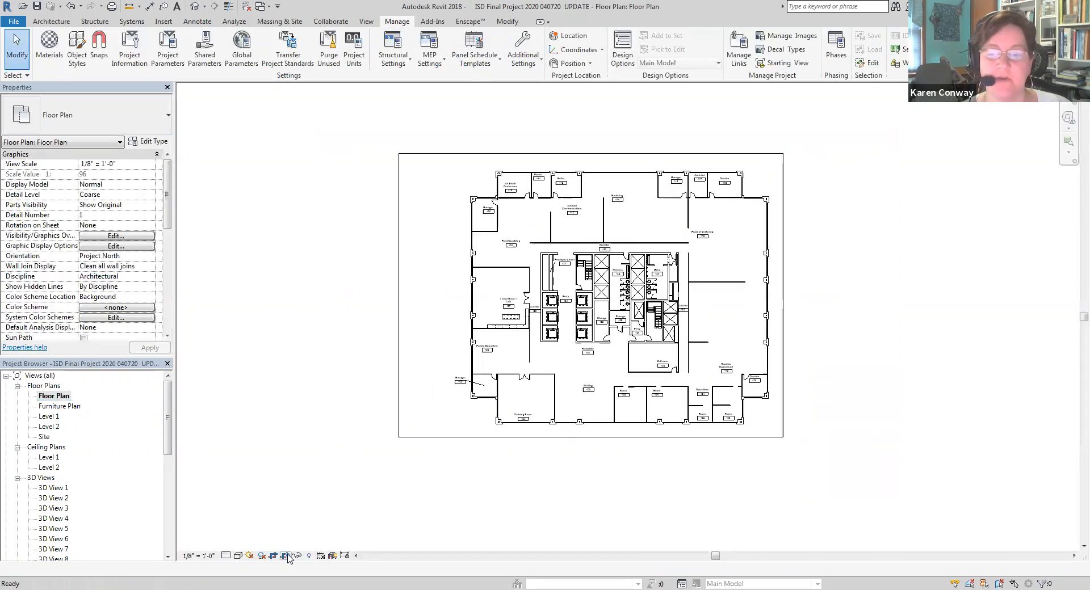
{"action": "left_click", "coordinate": [785, 404]}
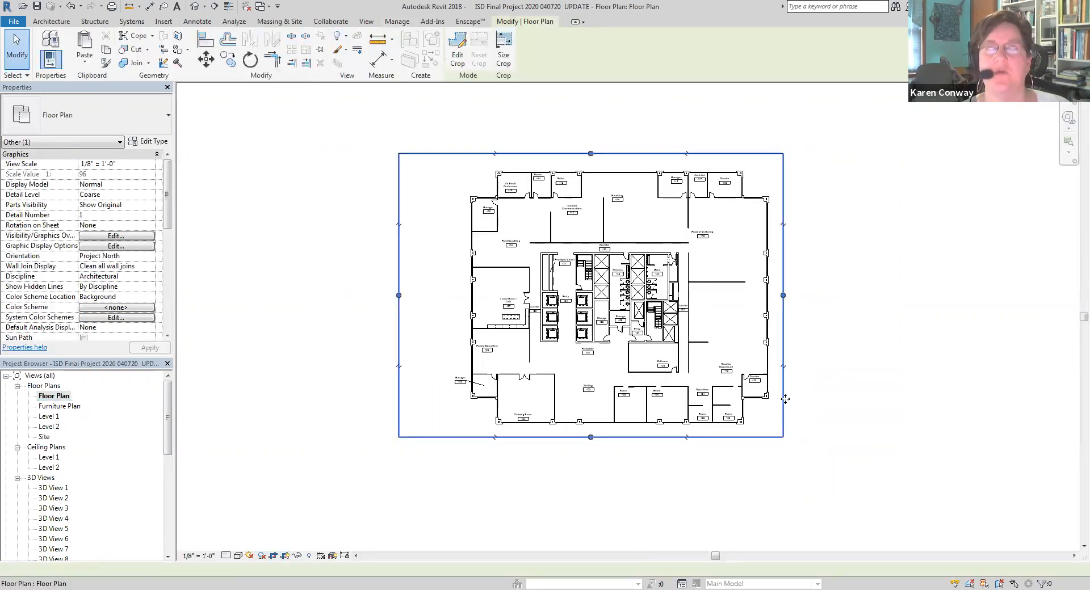
{"action": "left_click_drag", "start_coordinate": [785, 294], "coordinate": [810, 289]}
{"action": "left_click", "coordinate": [854, 347]}
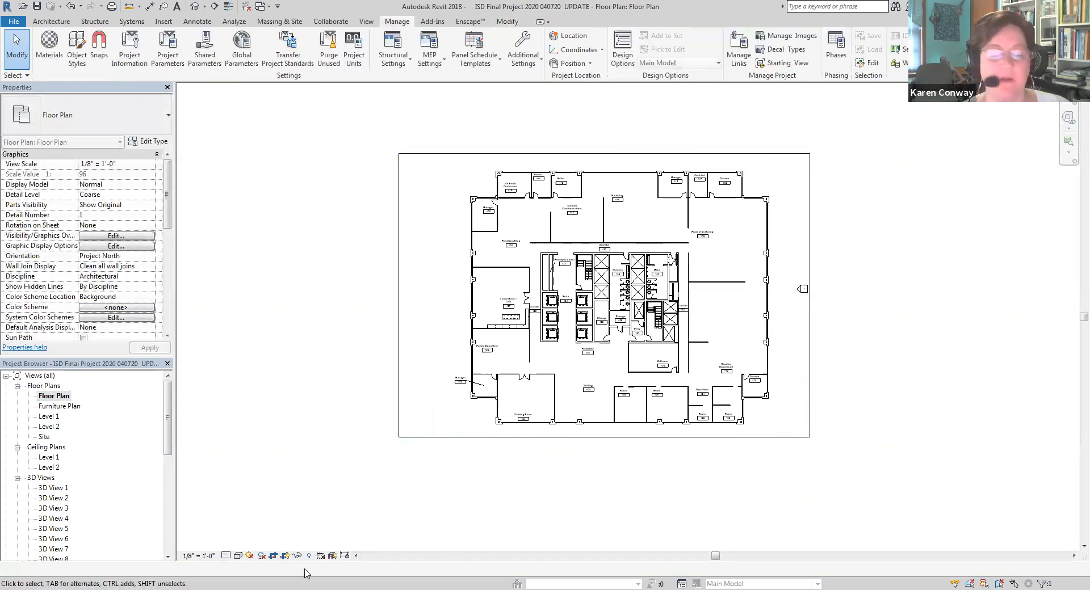
{"action": "left_click", "coordinate": [803, 293]}
{"action": "left_click_drag", "start_coordinate": [801, 293], "coordinate": [795, 295]}
{"action": "left_click", "coordinate": [836, 345]}
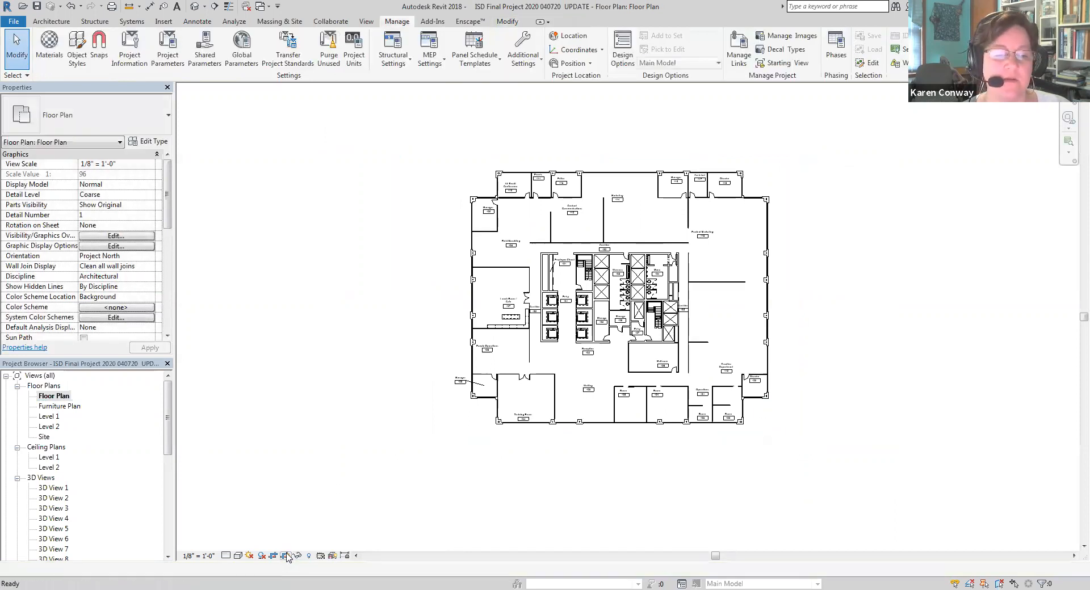
Return to the sheet A101 - Floor Plan
{"action": "scroll", "coordinate": [164, 507], "scroll_direction": "down", "scroll_amount": 3}
{"action": "scroll", "coordinate": [164, 507], "scroll_direction": "down", "scroll_amount": 5}
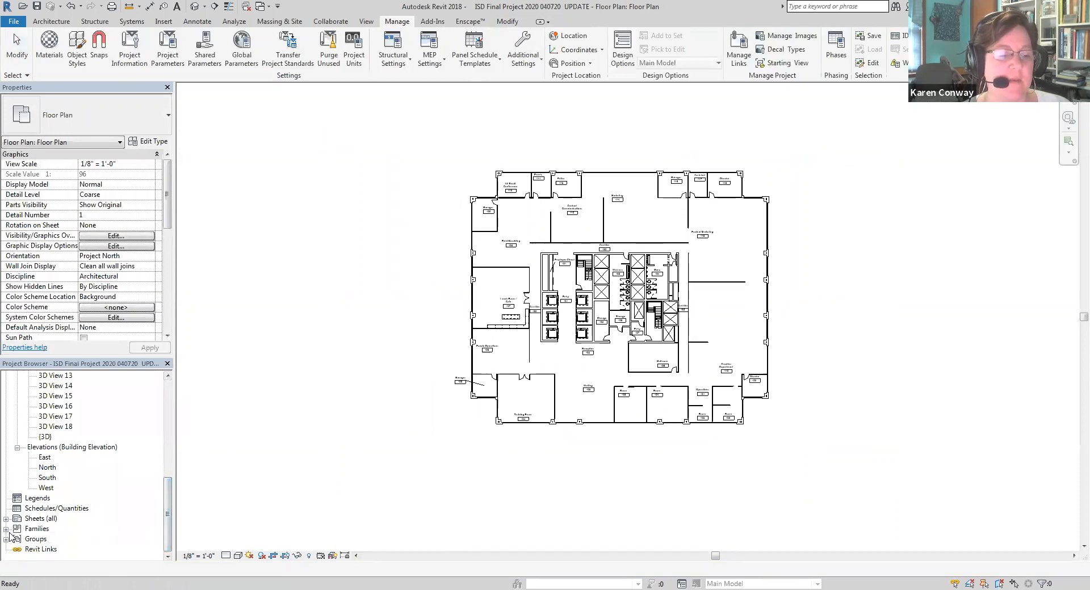
{"action": "left_click", "coordinate": [6, 519]}
{"action": "double_click", "coordinate": [37, 529]}
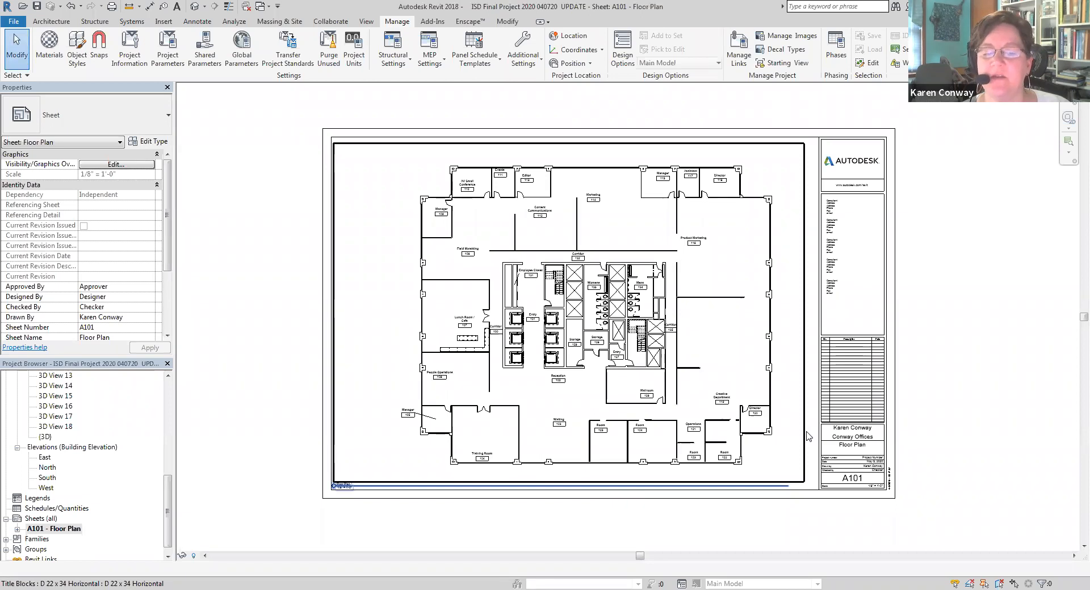
Nudge the floor plan viewport slightly to the right, clear of the sheet's inner border
{"action": "left_click", "coordinate": [808, 436]}
{"action": "left_click", "coordinate": [651, 531]}
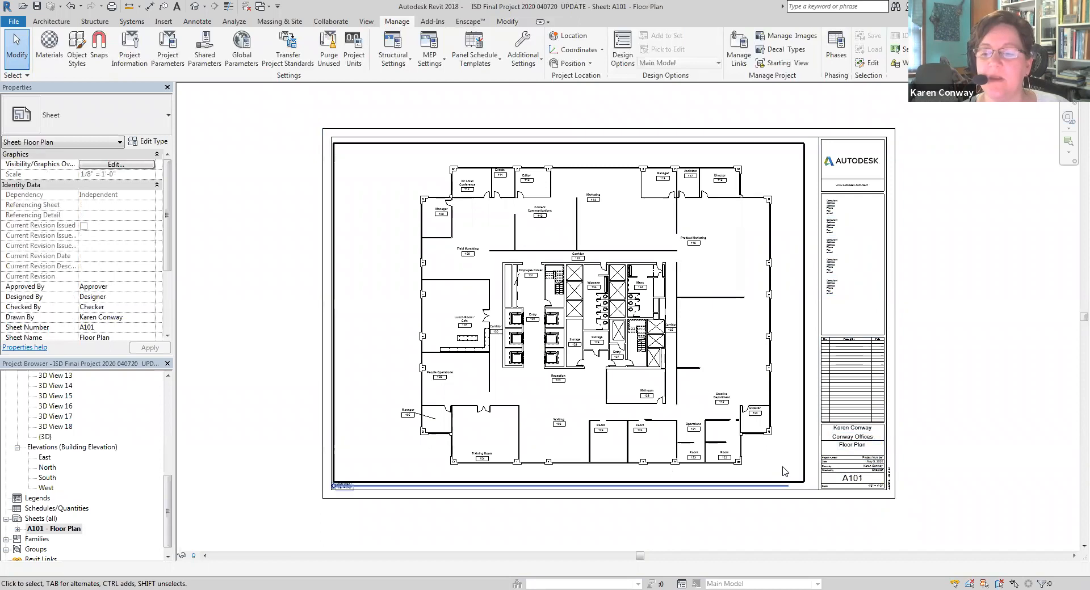
{"action": "left_click", "coordinate": [808, 447]}
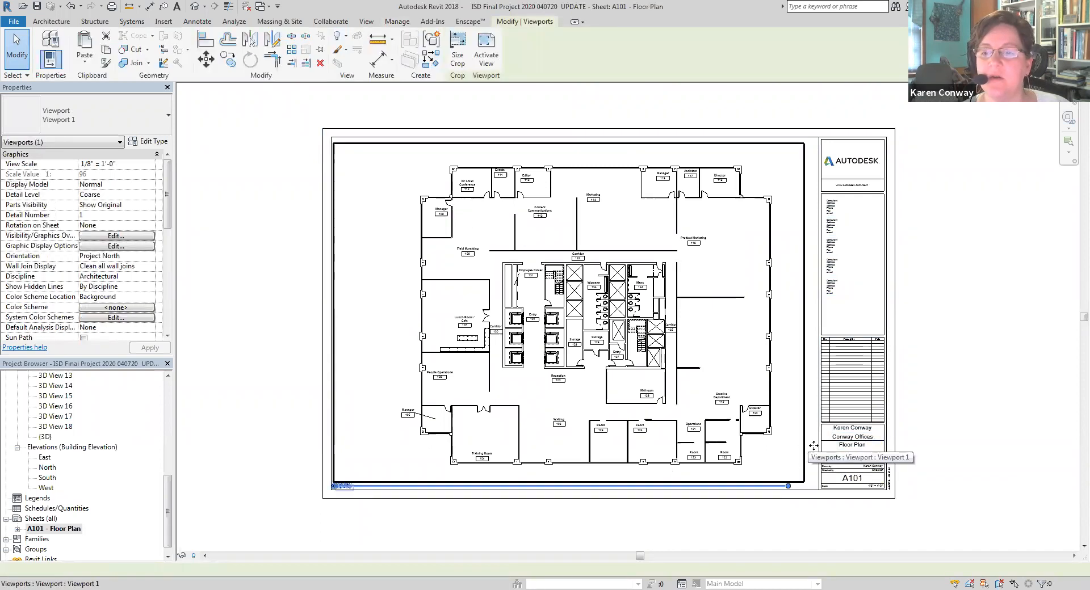
{"action": "scroll", "coordinate": [341, 514], "scroll_direction": "up", "scroll_amount": 4}
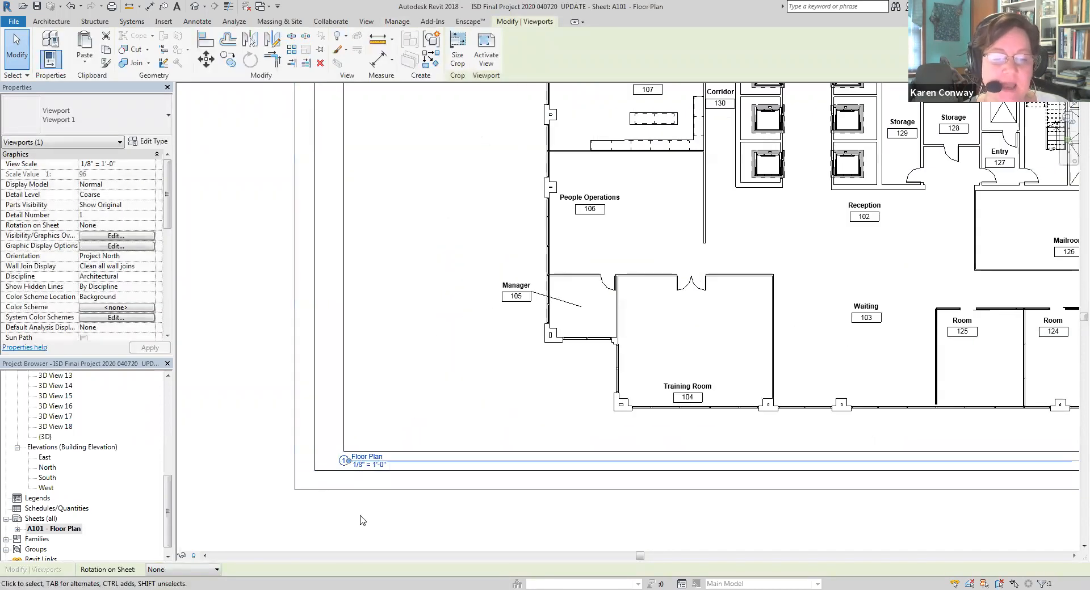
{"action": "left_click", "coordinate": [401, 515]}
Move the floor plan's view title slightly to the left beneath its viewport
{"action": "scroll", "coordinate": [398, 515], "scroll_direction": "down", "scroll_amount": 3}
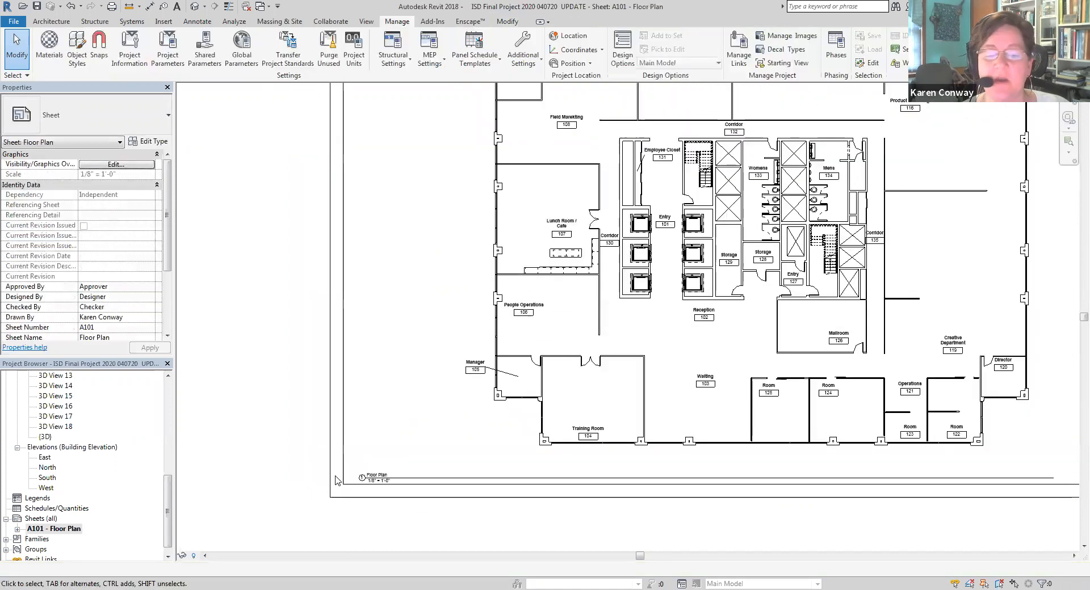
{"action": "scroll", "coordinate": [426, 498], "scroll_direction": "up", "scroll_amount": 4}
{"action": "left_click", "coordinate": [420, 493]}
{"action": "mouse_move", "coordinate": [400, 483]}
{"action": "left_mouse_down"}
{"action": "mouse_move", "coordinate": [432, 446]}
{"action": "mouse_move", "coordinate": [388, 482]}
{"action": "left_mouse_up"}
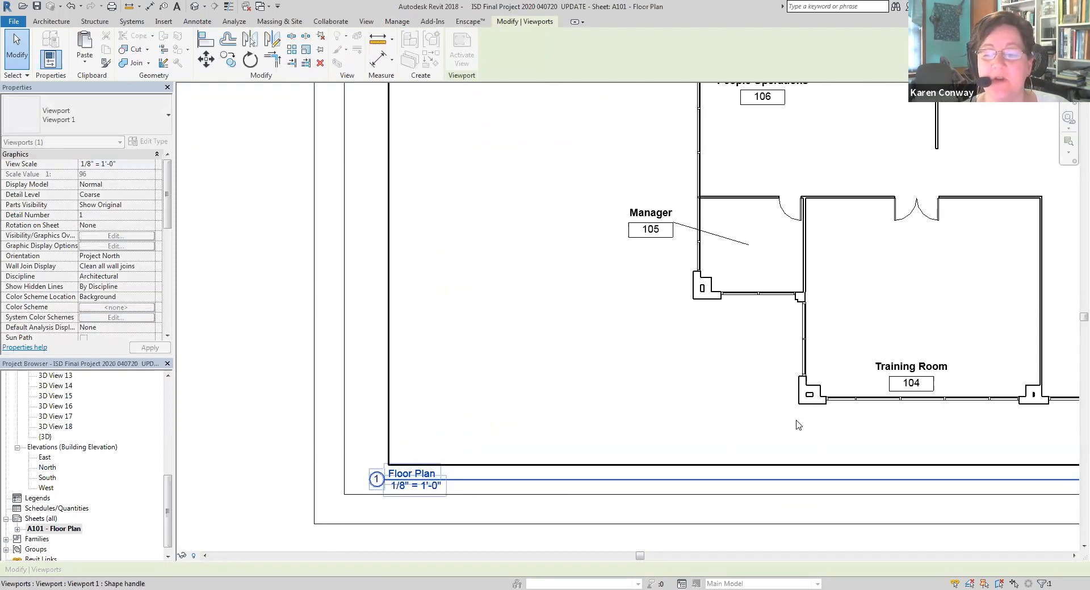
{"action": "left_click", "coordinate": [301, 366]}
{"action": "scroll", "coordinate": [301, 366], "scroll_direction": "down", "scroll_amount": 5}
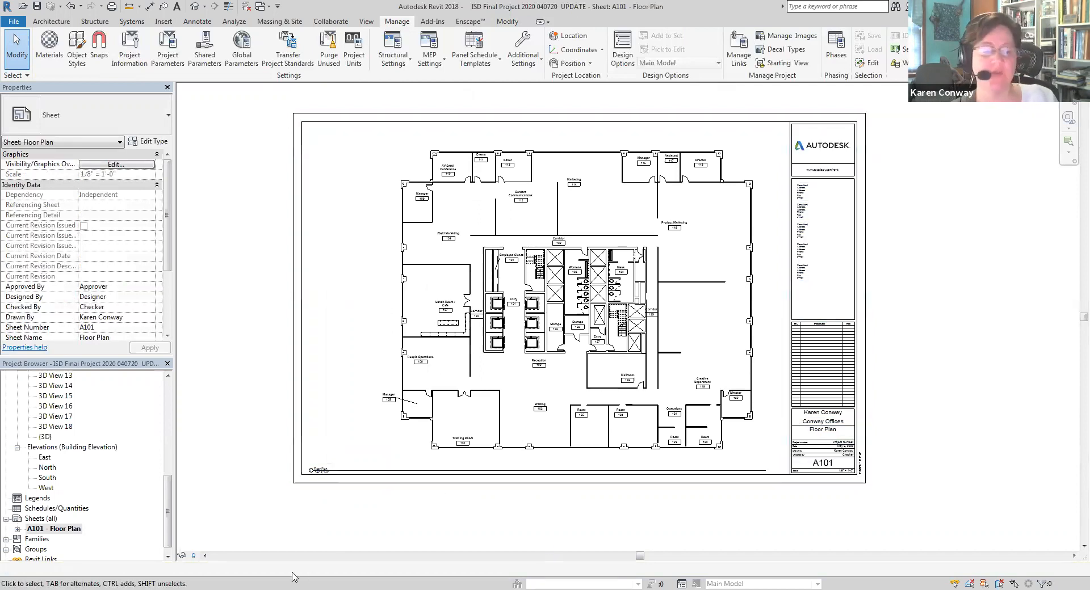
Create a new sheet with the D 22 x 34 Horizontal title block
{"action": "left_click", "coordinate": [39, 521]}
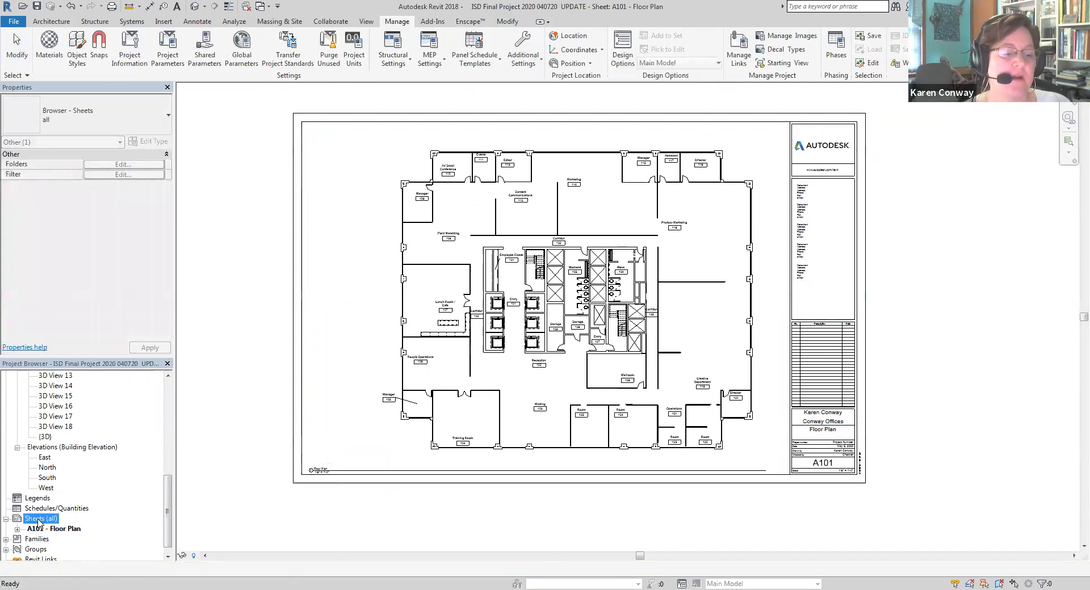
{"action": "right_click", "coordinate": [39, 521]}
{"action": "left_click", "coordinate": [125, 528]}
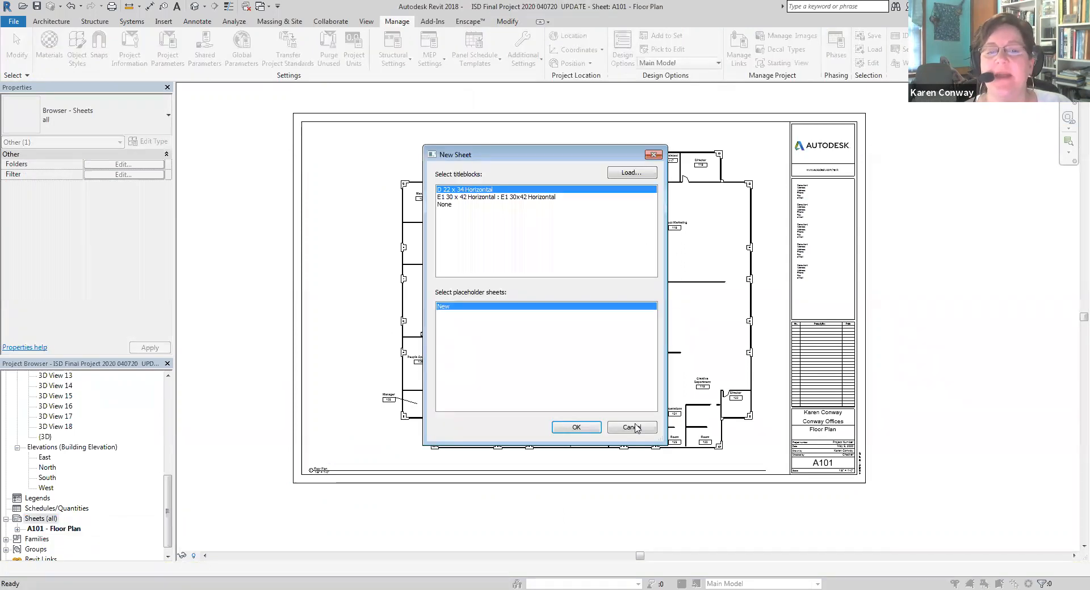
{"action": "left_click", "coordinate": [590, 429]}
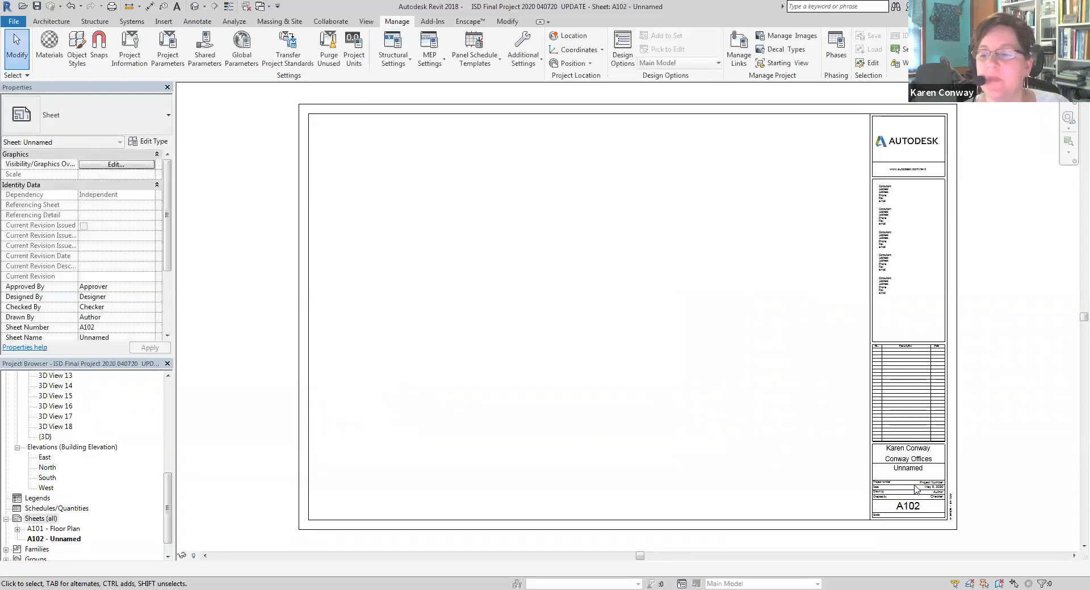
Rename the unnamed sheet A102 as Furniture Plan in its title block
{"action": "scroll", "coordinate": [937, 471], "scroll_direction": "up", "scroll_amount": 3}
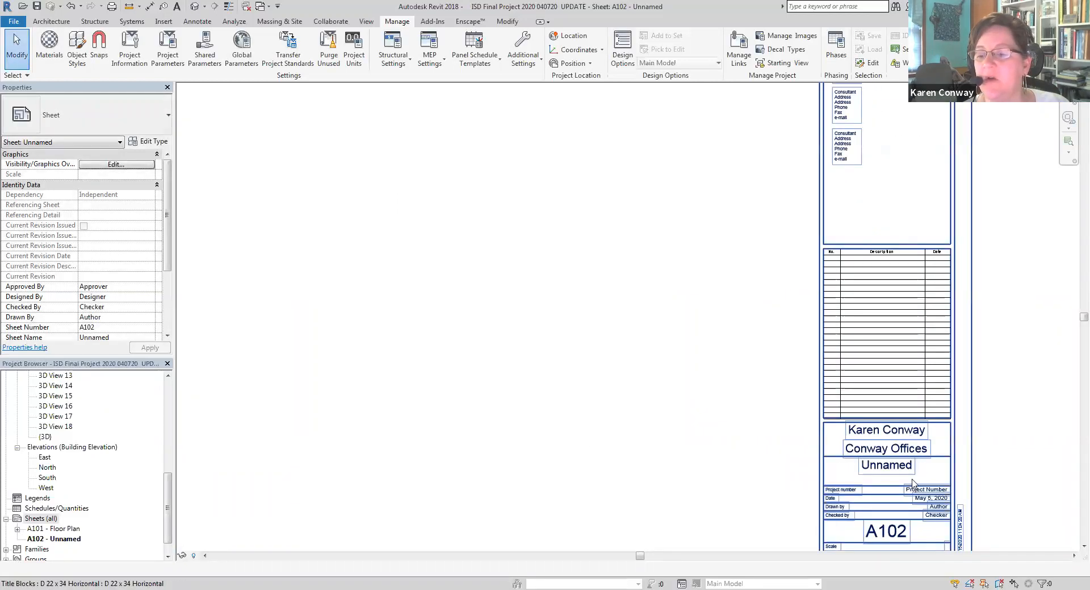
{"action": "scroll", "coordinate": [904, 459], "scroll_direction": "down", "scroll_amount": 1}
{"action": "scroll", "coordinate": [904, 458], "scroll_direction": "up", "scroll_amount": 1}
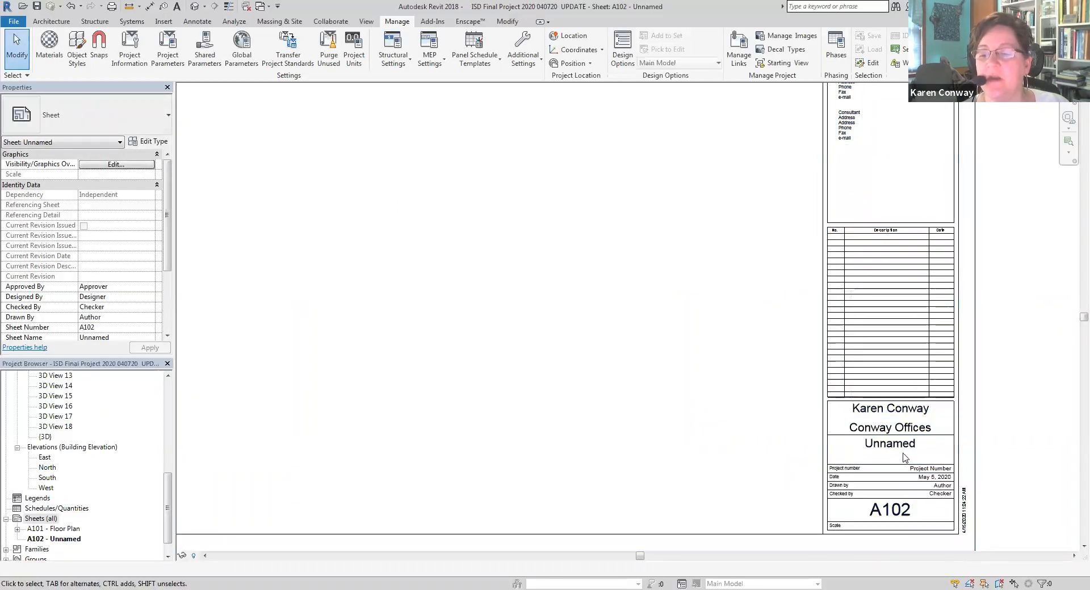
{"action": "double_click", "coordinate": [904, 447]}
{"action": "type", "text": "Furniture P"}
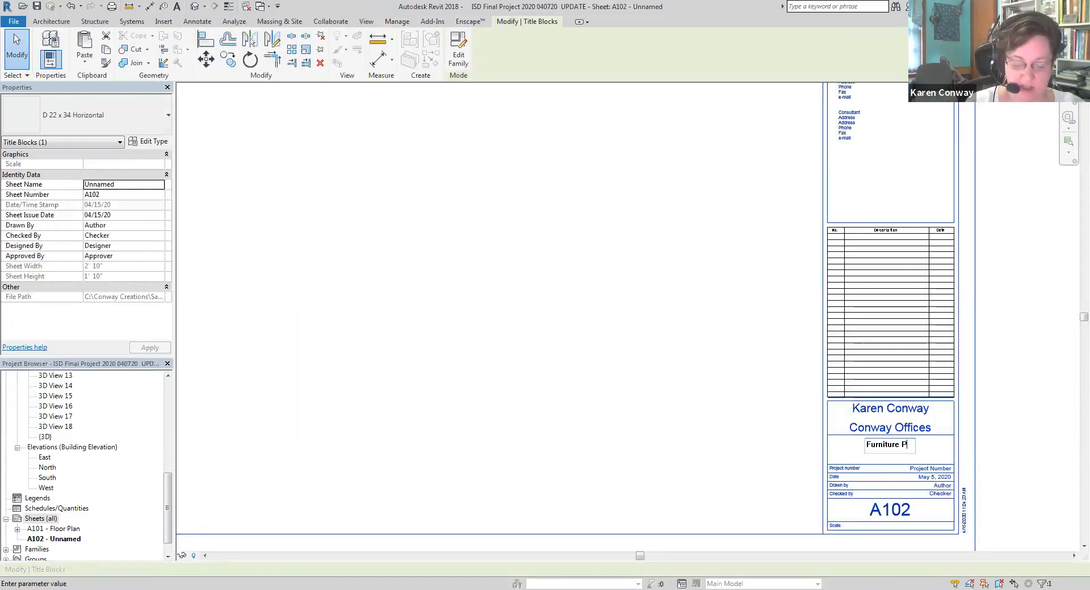
{"action": "type", "text": "lan"}
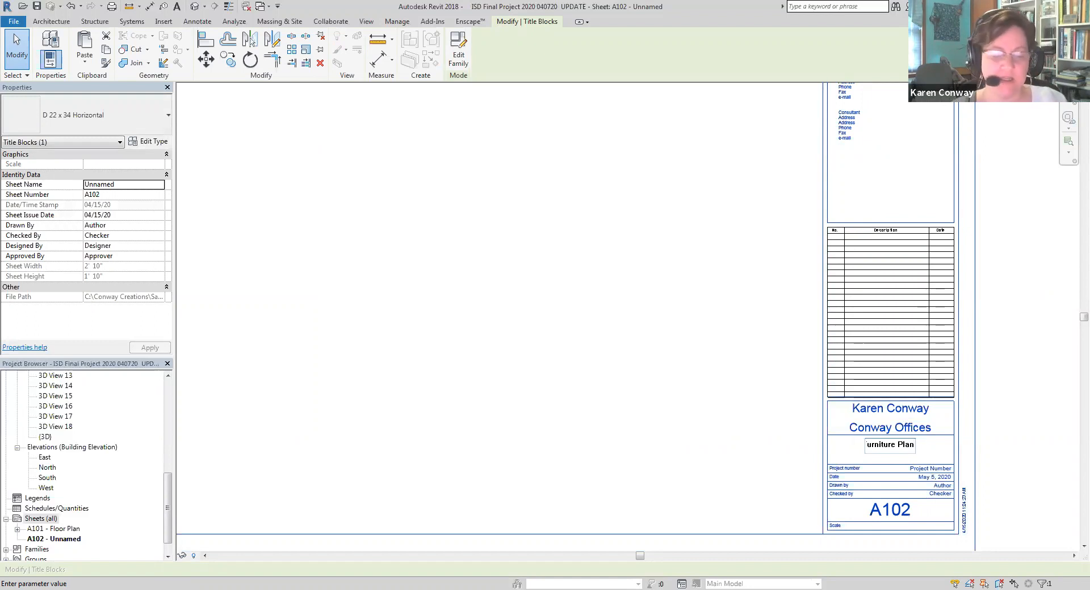
{"action": "left_click", "coordinate": [714, 437]}
{"action": "scroll", "coordinate": [713, 437], "scroll_direction": "down", "scroll_amount": 2}
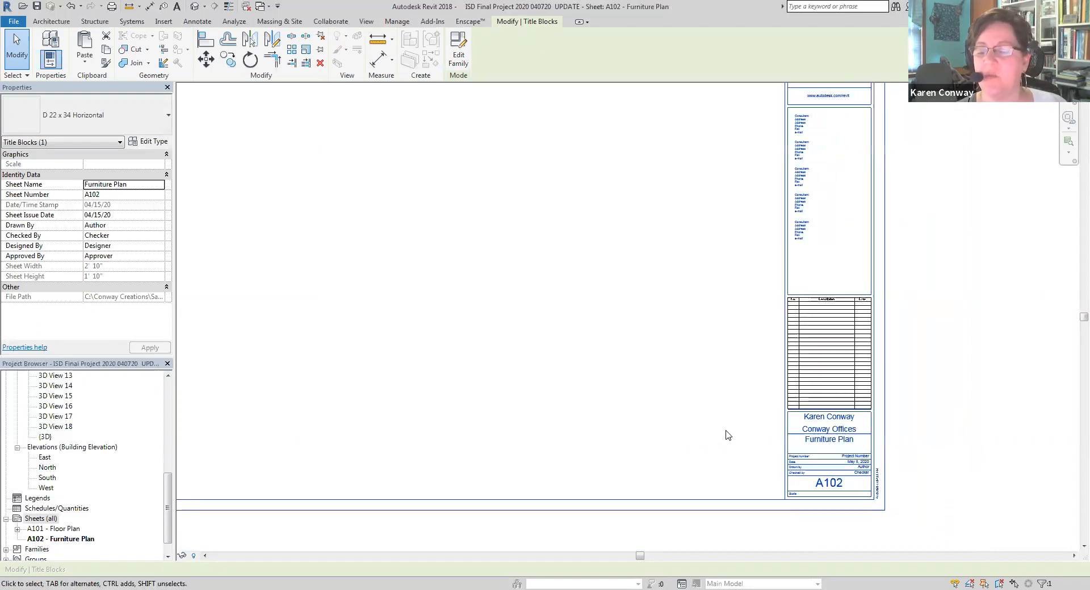
{"action": "scroll", "coordinate": [682, 436], "scroll_direction": "down", "scroll_amount": 1}
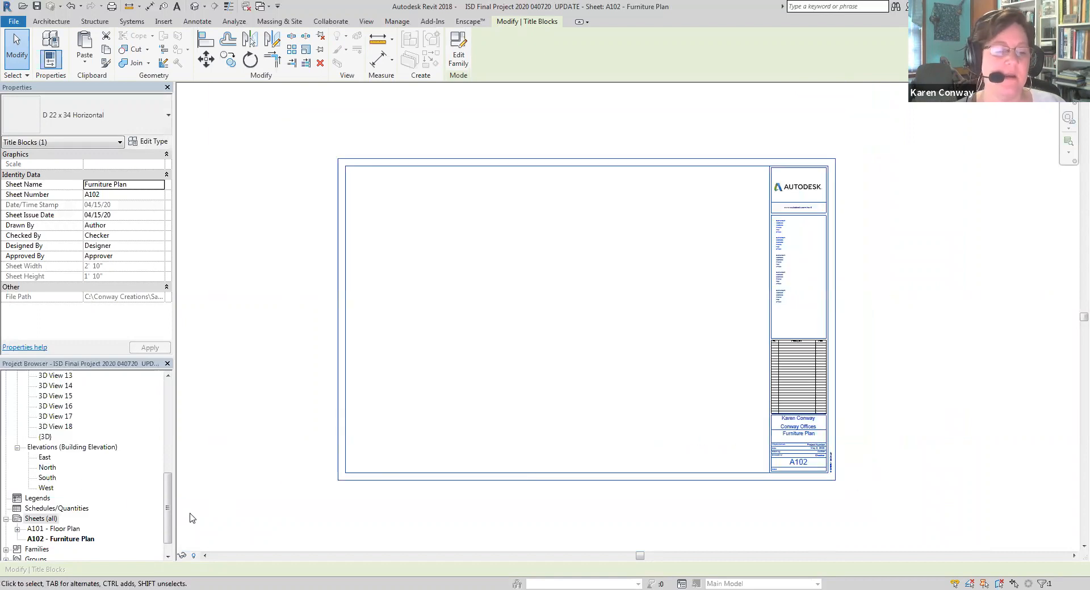
Place the Furniture Plan floor plan view on sheet A102, centred in the drawing area beside the title block
{"action": "left_click_drag", "start_coordinate": [170, 519], "coordinate": [169, 427]}
{"action": "left_click", "coordinate": [73, 407]}
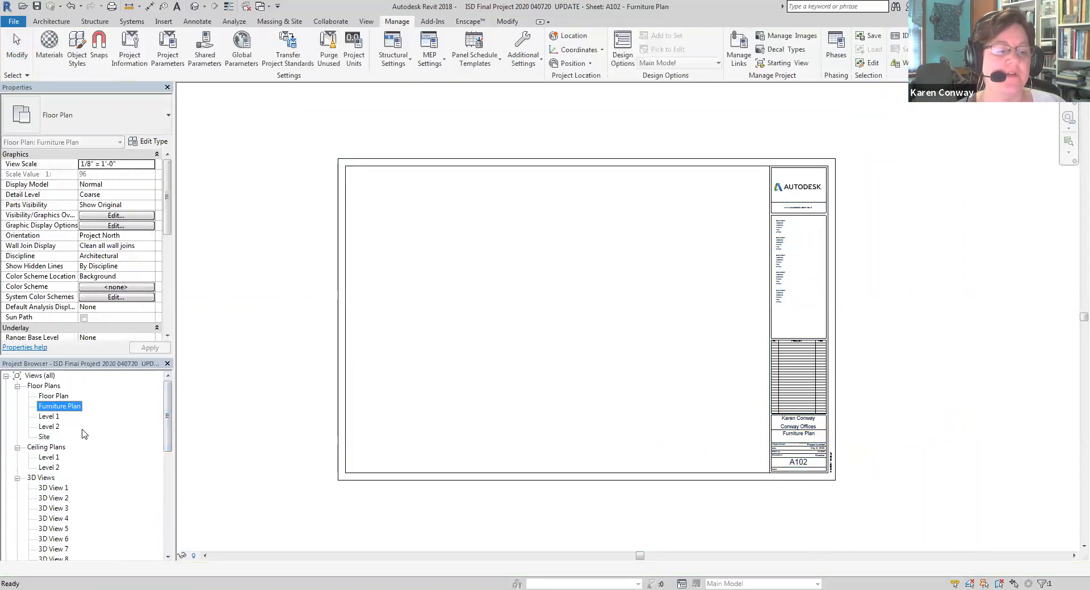
{"action": "left_click_drag", "start_coordinate": [81, 411], "coordinate": [530, 360]}
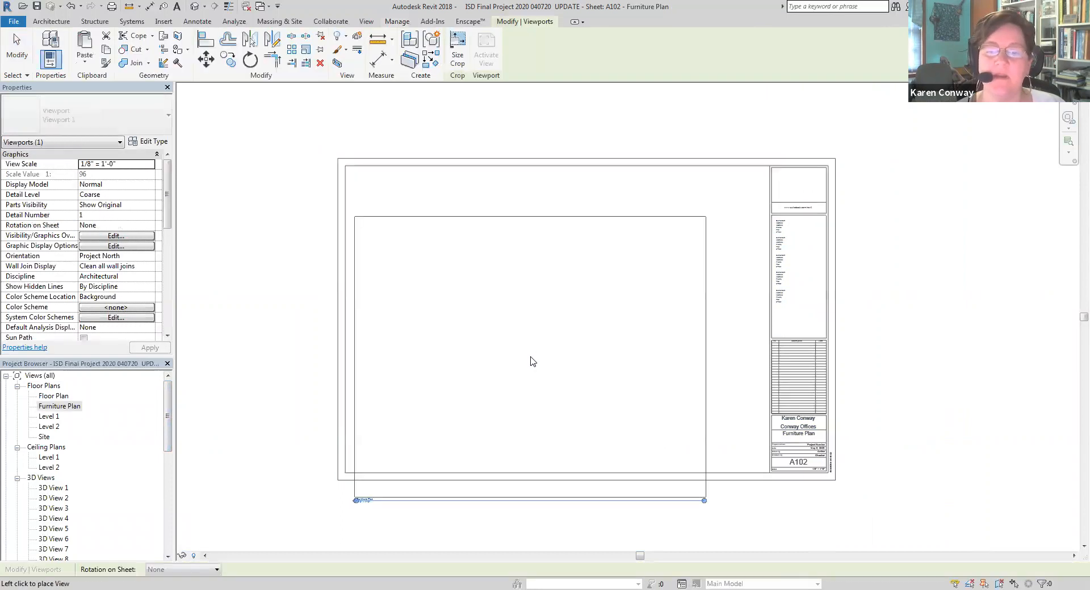
{"action": "left_click", "coordinate": [562, 322]}
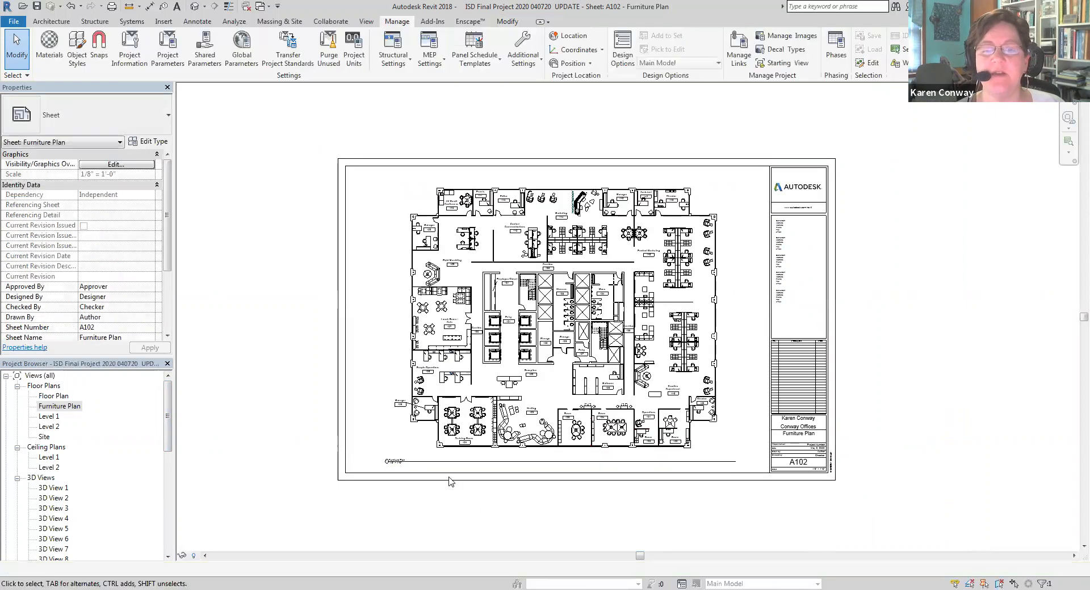
Add another new sheet using the D 22 x 34 Horizontal title block
{"action": "left_click_drag", "start_coordinate": [169, 441], "coordinate": [169, 556]}
{"action": "left_click", "coordinate": [37, 502]}
{"action": "right_click", "coordinate": [36, 500]}
{"action": "left_click", "coordinate": [64, 507]}
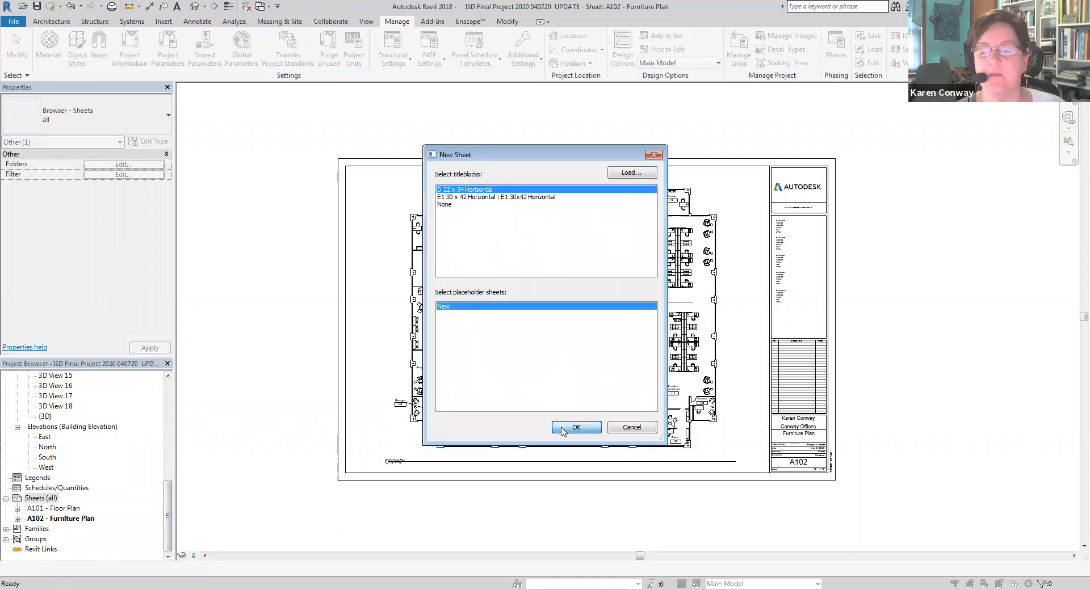
{"action": "left_click", "coordinate": [575, 428]}
Rename the unnamed sheet A103 as Reflected Ceiling Plan in its title block
{"action": "scroll", "coordinate": [920, 479], "scroll_direction": "up", "scroll_amount": 2}
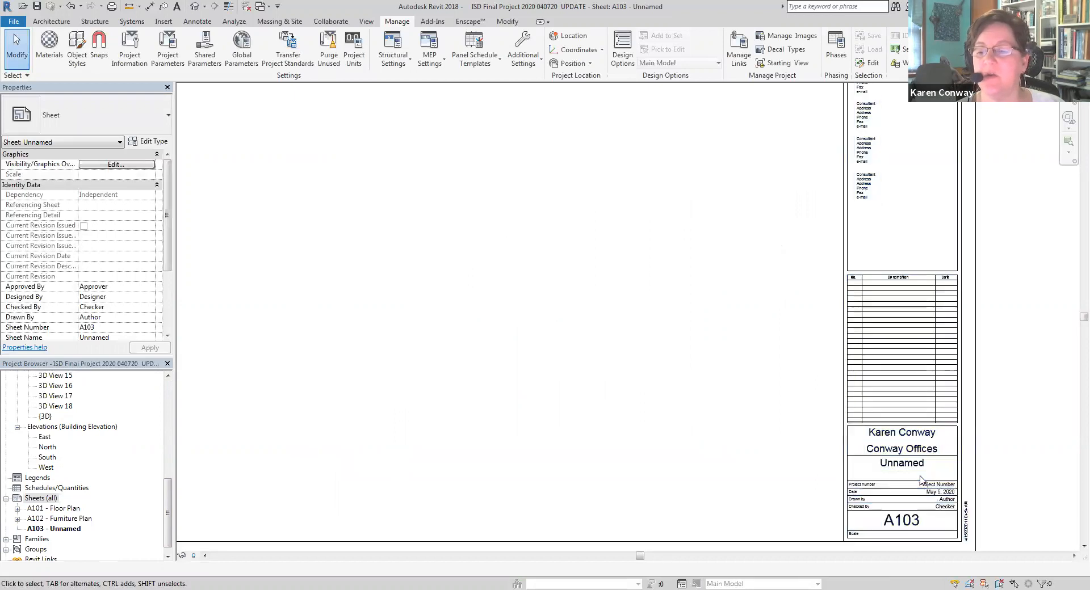
{"action": "scroll", "coordinate": [921, 480], "scroll_direction": "up", "scroll_amount": 1}
{"action": "left_click", "coordinate": [921, 461]}
{"action": "left_click", "coordinate": [922, 459]}
{"action": "type", "text": "Refelc"}
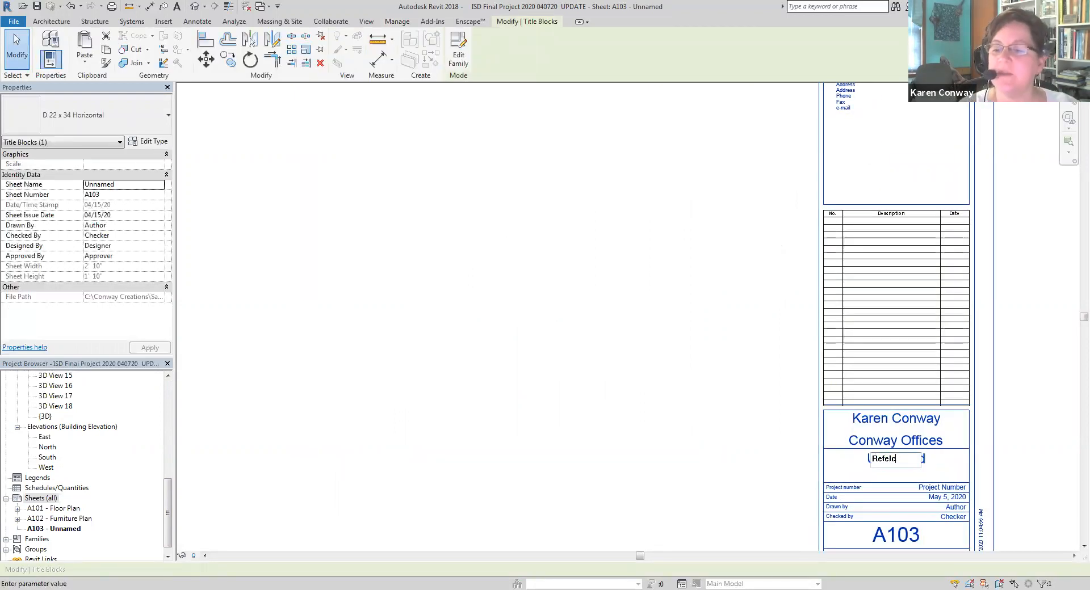
{"action": "type", "text": "ected Ceil"}
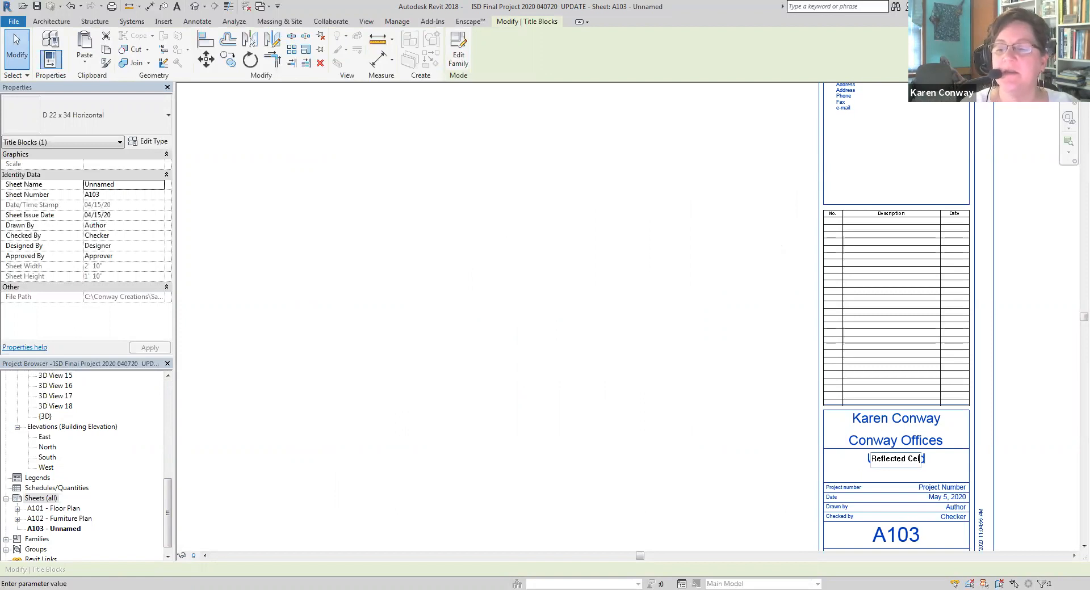
{"action": "type", "text": "ing Plan"}
{"action": "key", "text": "Return"}
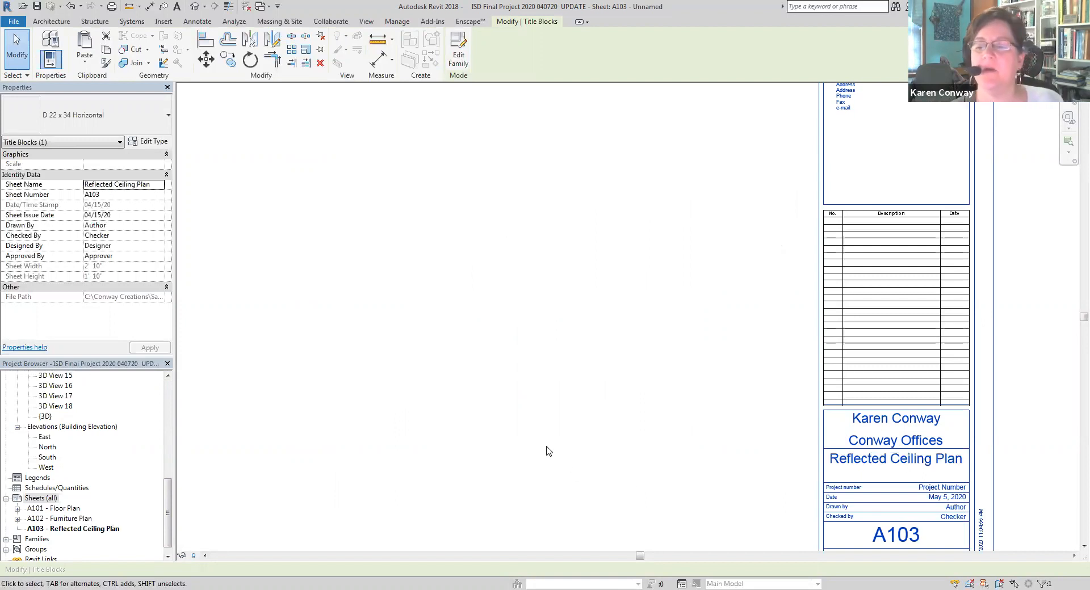
Place the Level 1 ceiling plan view on sheet A103, inside the drawing area beside the title block
{"action": "scroll", "coordinate": [689, 433], "scroll_direction": "down", "scroll_amount": 5}
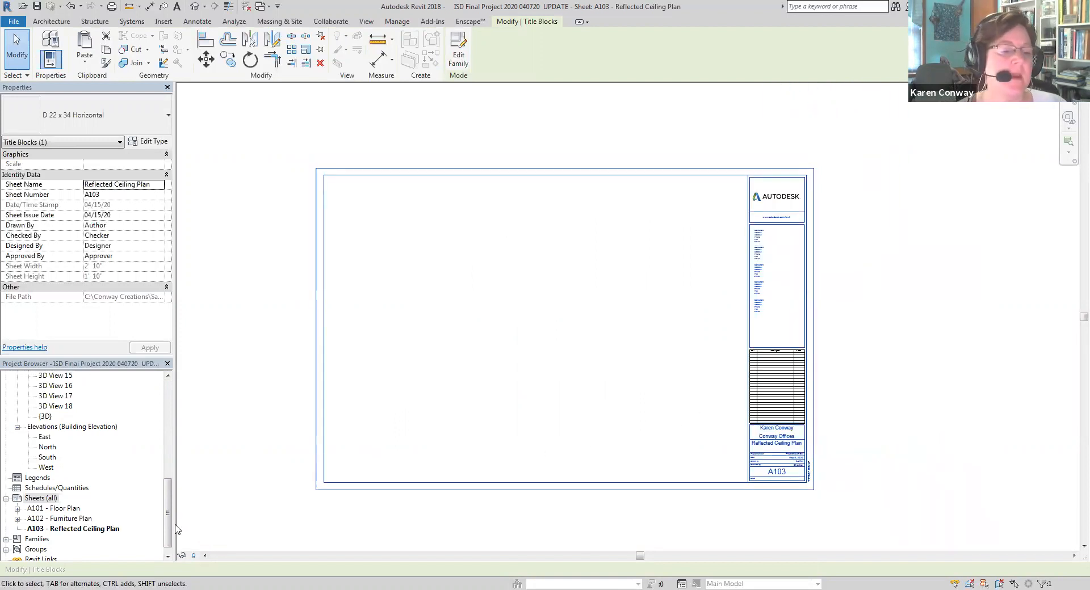
{"action": "left_click_drag", "start_coordinate": [166, 517], "coordinate": [162, 428]}
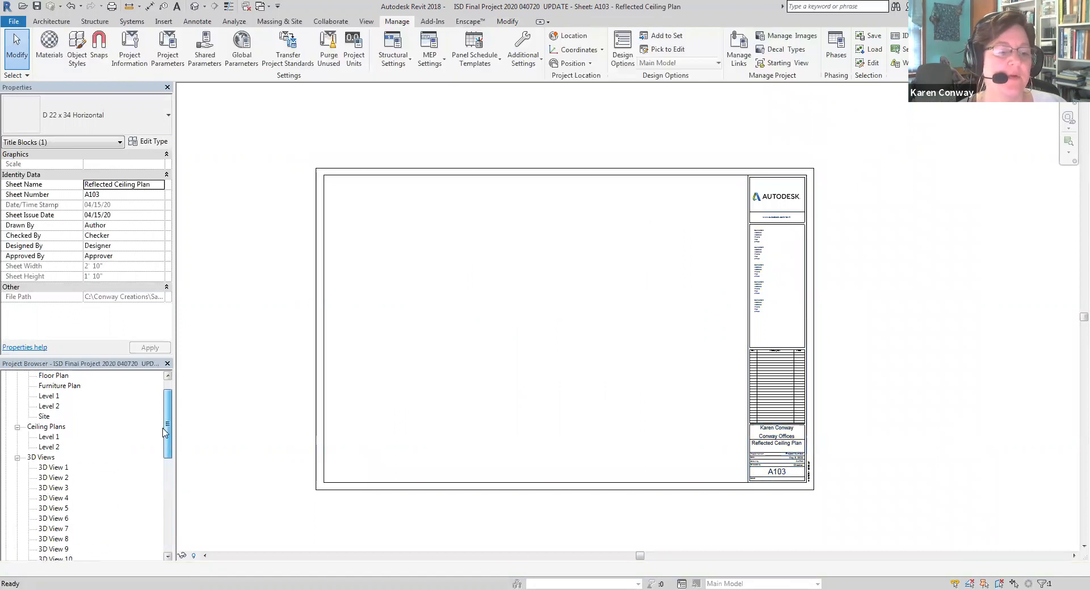
{"action": "left_click", "coordinate": [49, 436]}
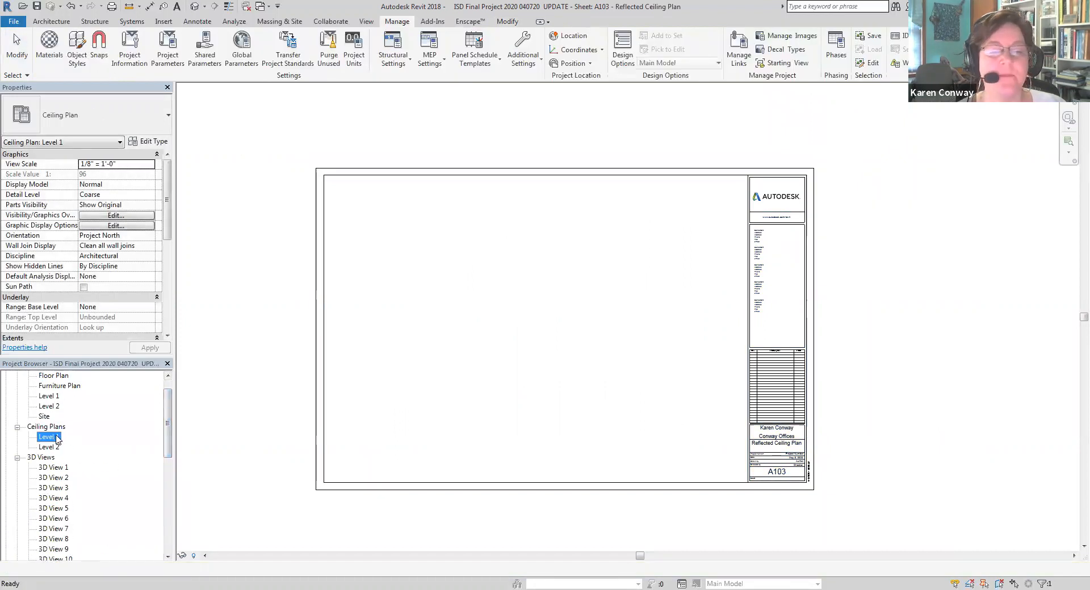
{"action": "left_click_drag", "start_coordinate": [57, 440], "coordinate": [482, 345]}
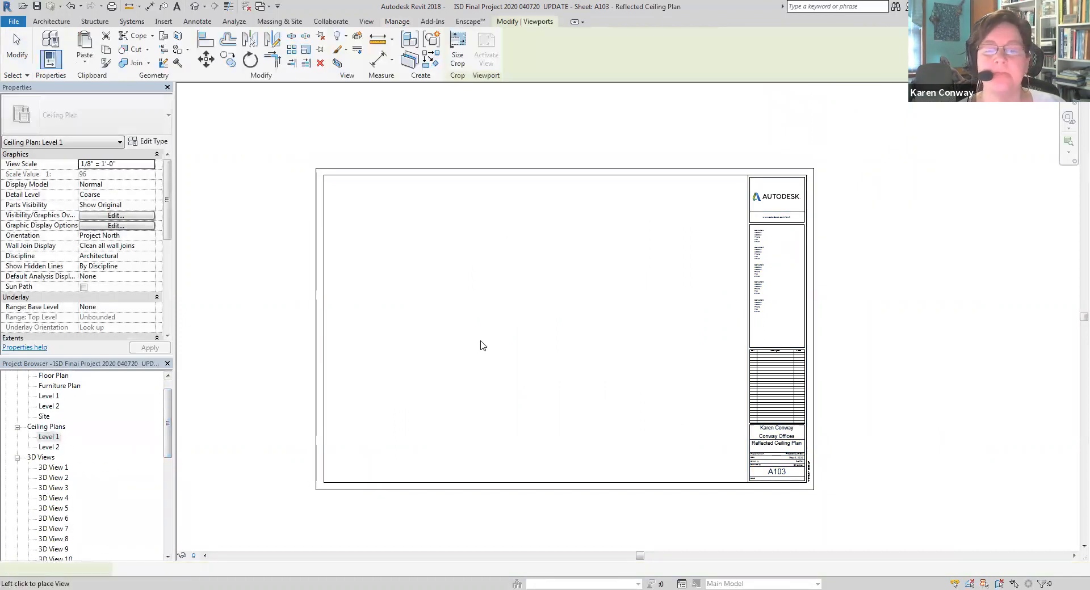
{"action": "left_click", "coordinate": [527, 332]}
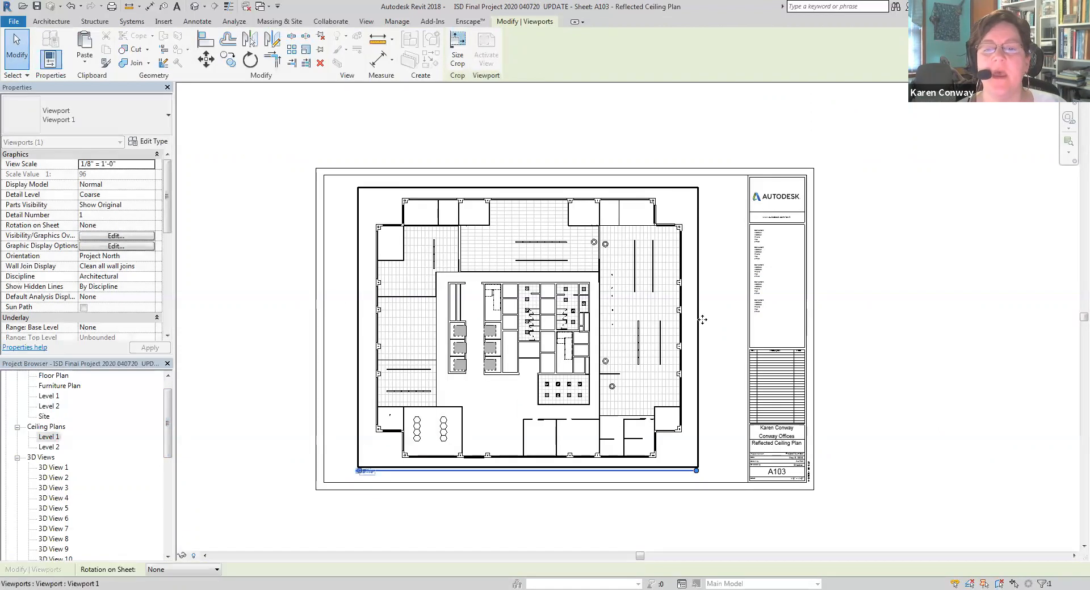
Shift the ceiling plan viewport left on sheet A103, close to the sheet's inner border
{"action": "left_click_drag", "start_coordinate": [697, 299], "coordinate": [669, 300]}
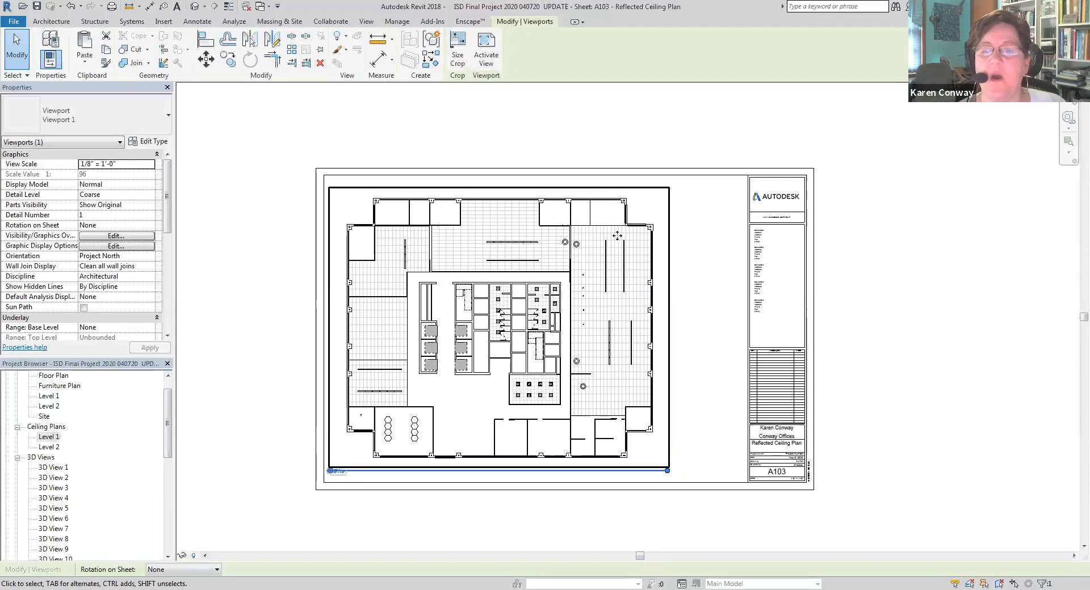
{"action": "left_click_drag", "start_coordinate": [608, 186], "coordinate": [641, 203]}
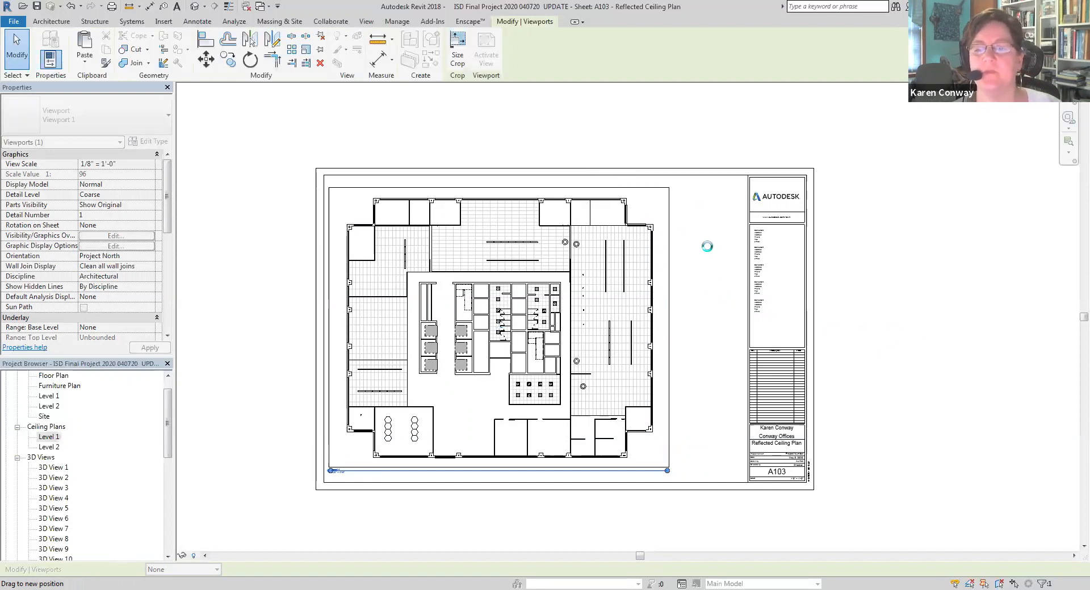
{"action": "left_click", "coordinate": [701, 290]}
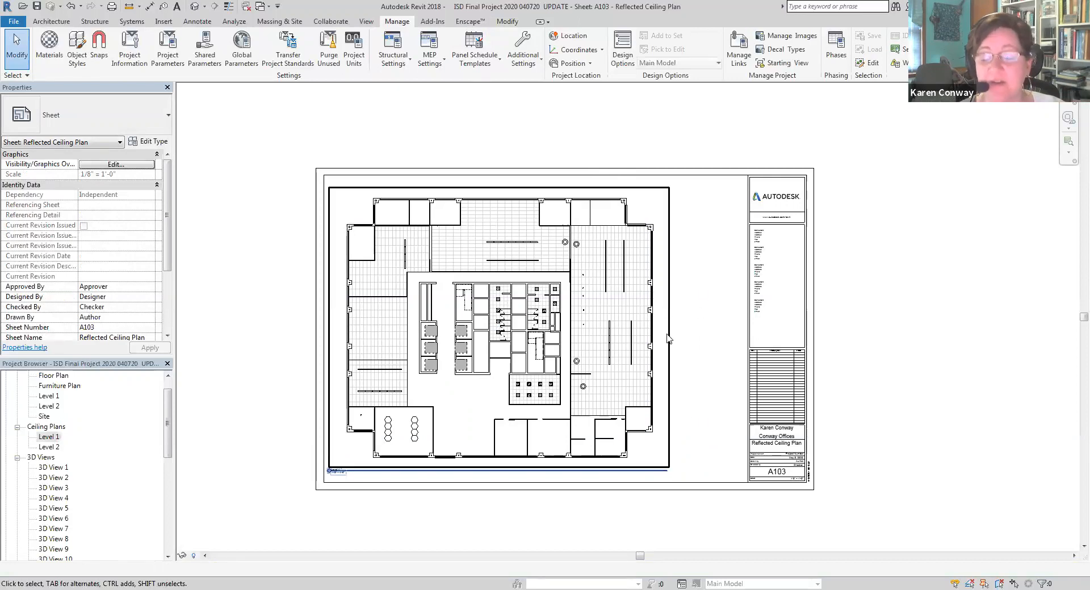
Create one more sheet with the D 22 x 34 Horizontal title block, following the Reflected Ceiling Plan sheet
{"action": "scroll", "coordinate": [148, 528], "scroll_direction": "down", "scroll_amount": 8}
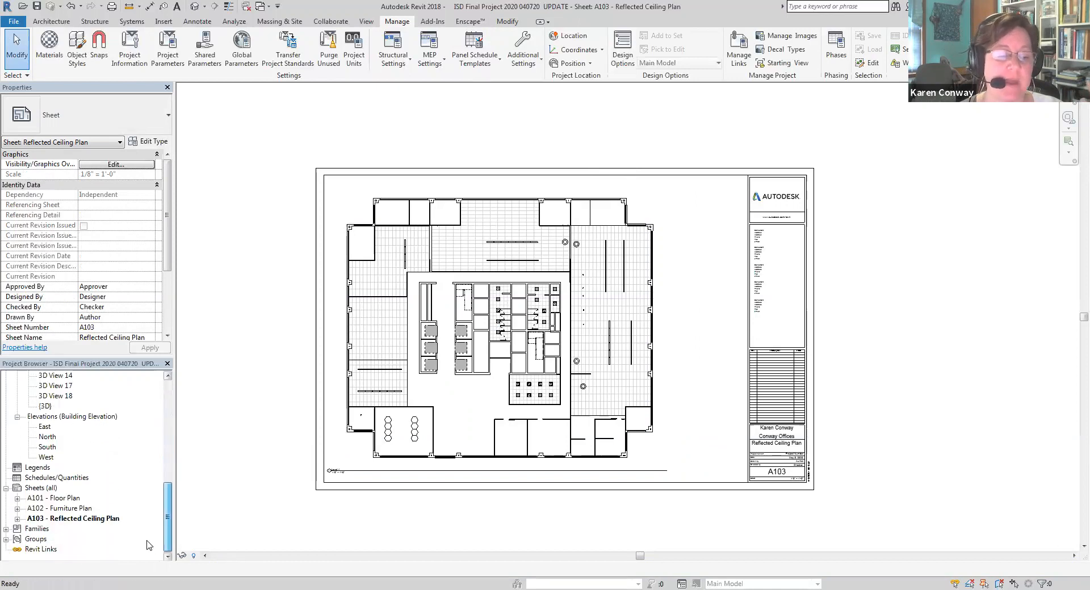
{"action": "left_click", "coordinate": [54, 490]}
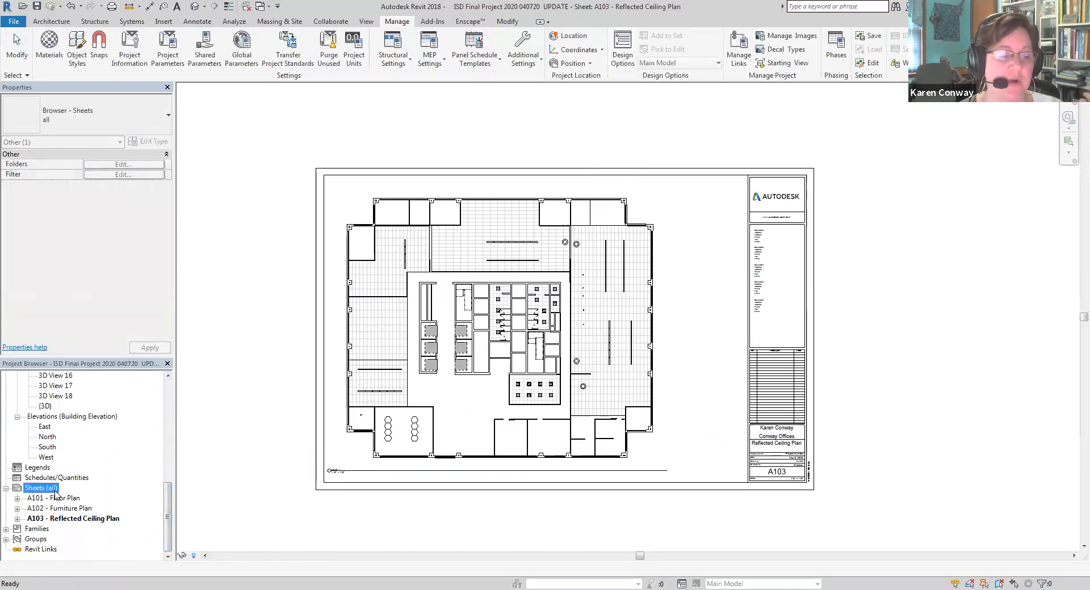
{"action": "right_click", "coordinate": [55, 493]}
{"action": "left_click", "coordinate": [70, 497]}
{"action": "left_click", "coordinate": [536, 272]}
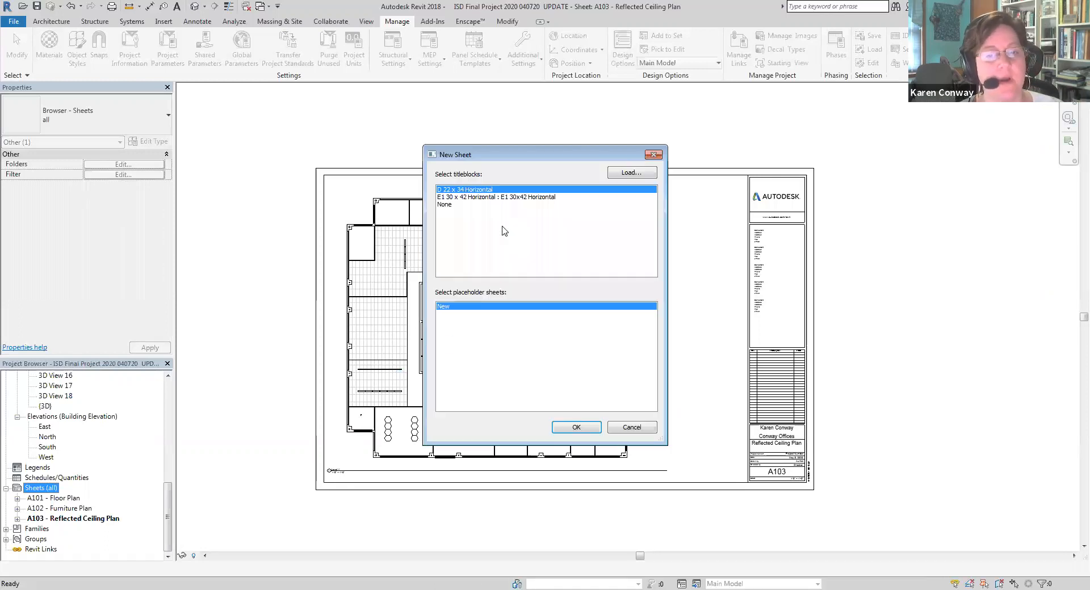
{"action": "left_click", "coordinate": [576, 427]}
Rename the unnamed sheet A104 as RCP Schedule in its title block
{"action": "scroll", "coordinate": [914, 465], "scroll_direction": "up", "scroll_amount": 4}
{"action": "left_click", "coordinate": [913, 465]}
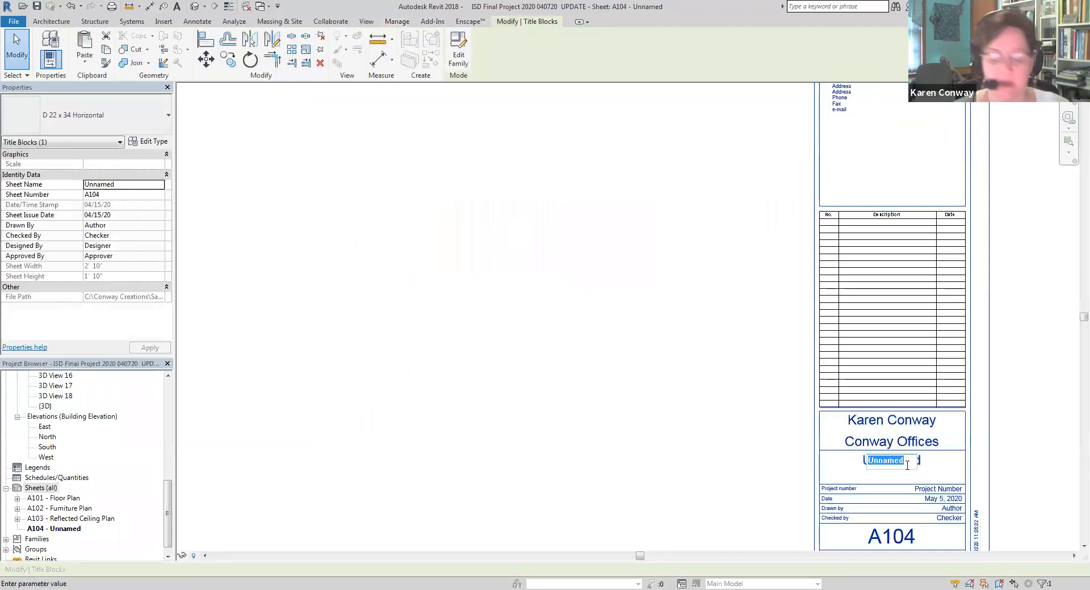
{"action": "left_click", "coordinate": [914, 462]}
{"action": "type", "text": "RCP Sch"}
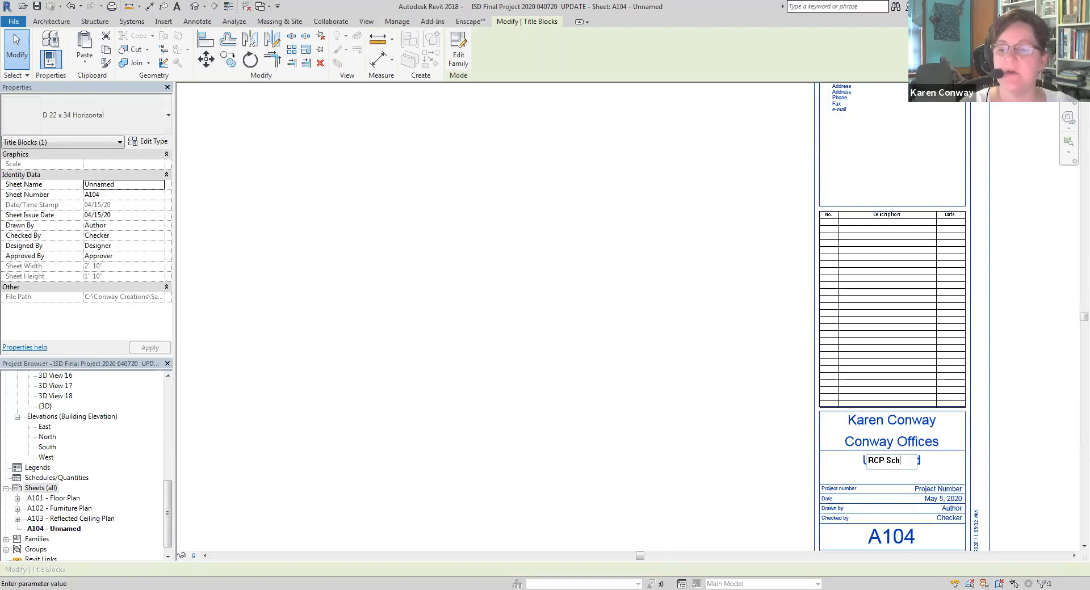
{"action": "type", "text": "edule"}
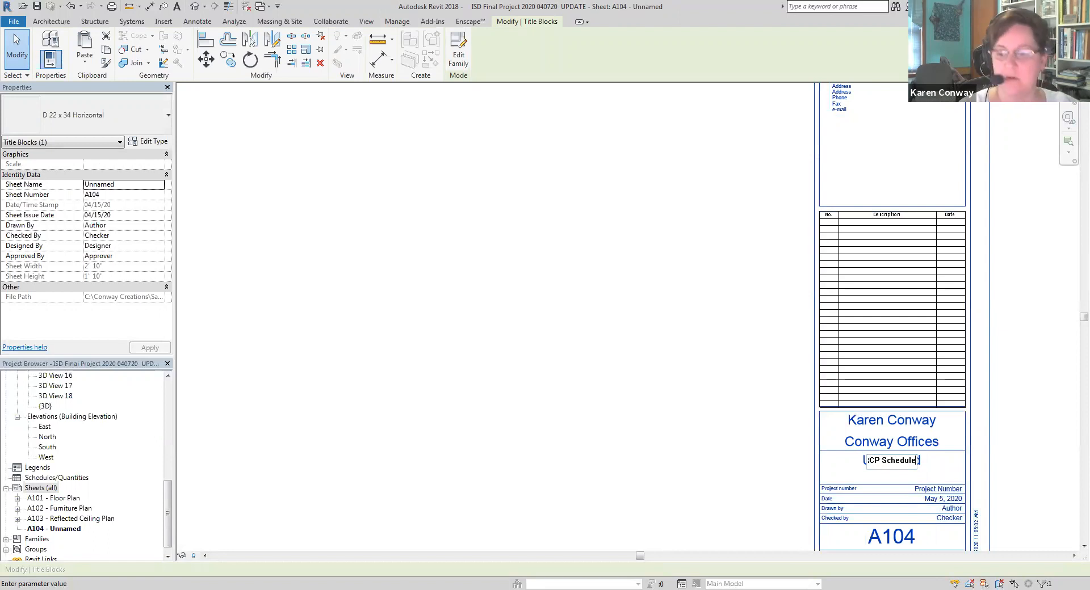
{"action": "left_click", "coordinate": [748, 447]}
{"action": "scroll", "coordinate": [737, 450], "scroll_direction": "down", "scroll_amount": 2}
{"action": "scroll", "coordinate": [780, 430], "scroll_direction": "down", "scroll_amount": 3}
{"action": "scroll", "coordinate": [548, 412], "scroll_direction": "up", "scroll_amount": 1}
{"action": "scroll", "coordinate": [548, 412], "scroll_direction": "down", "scroll_amount": 2}
Look over the sheets A103 - Reflected Ceiling Plan and A104 - RCP Schedule
{"action": "double_click", "coordinate": [72, 519]}
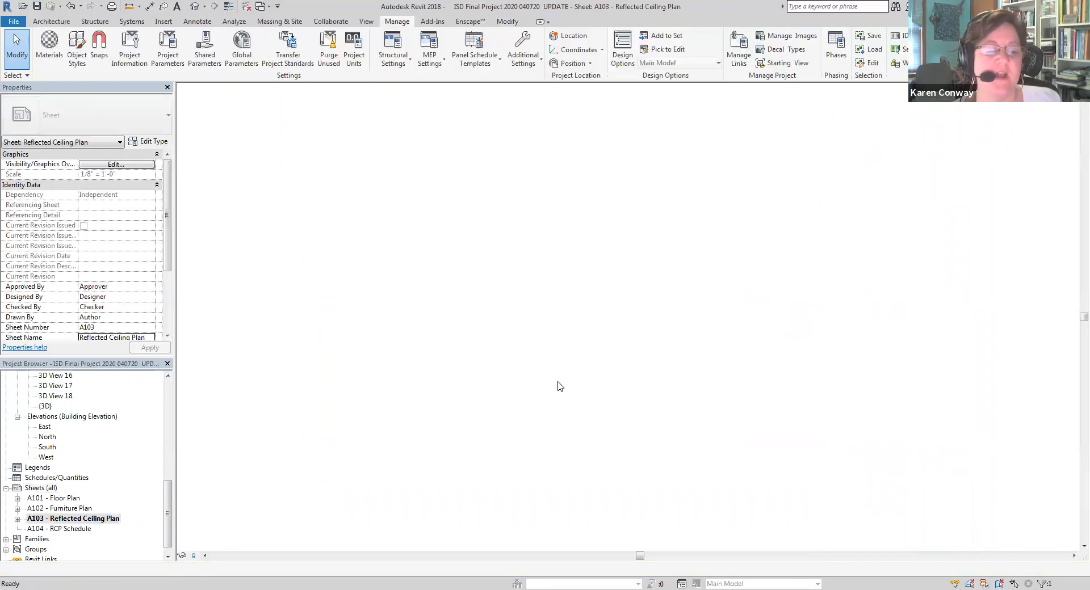
{"action": "double_click", "coordinate": [67, 529]}
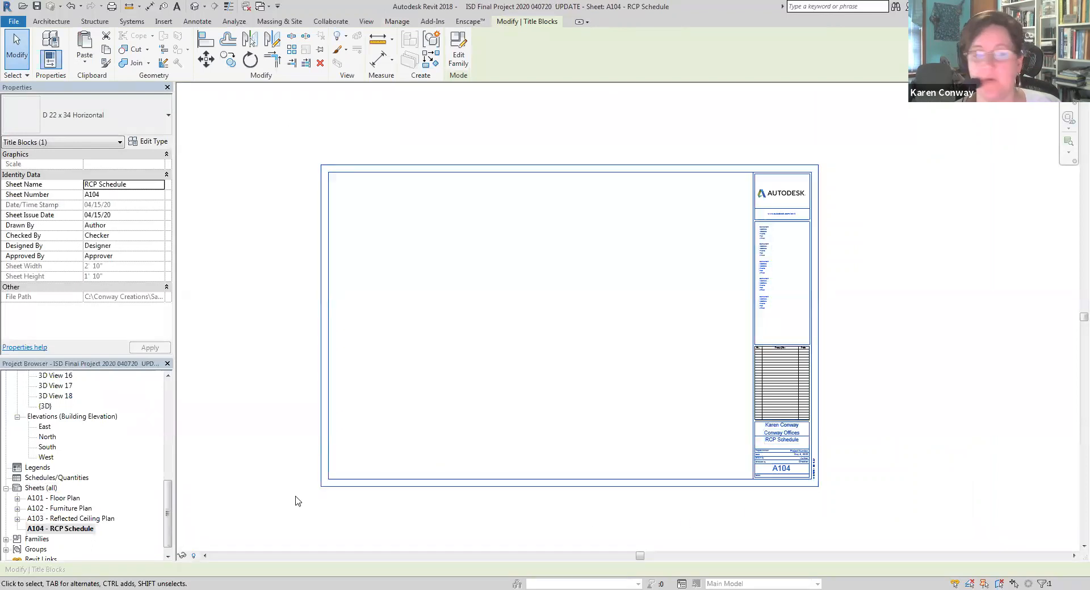
Open sheet A101 - Floor Plan and choose Adobe PDF as the printer for the current window
{"action": "left_click", "coordinate": [61, 498]}
{"action": "double_click", "coordinate": [61, 499]}
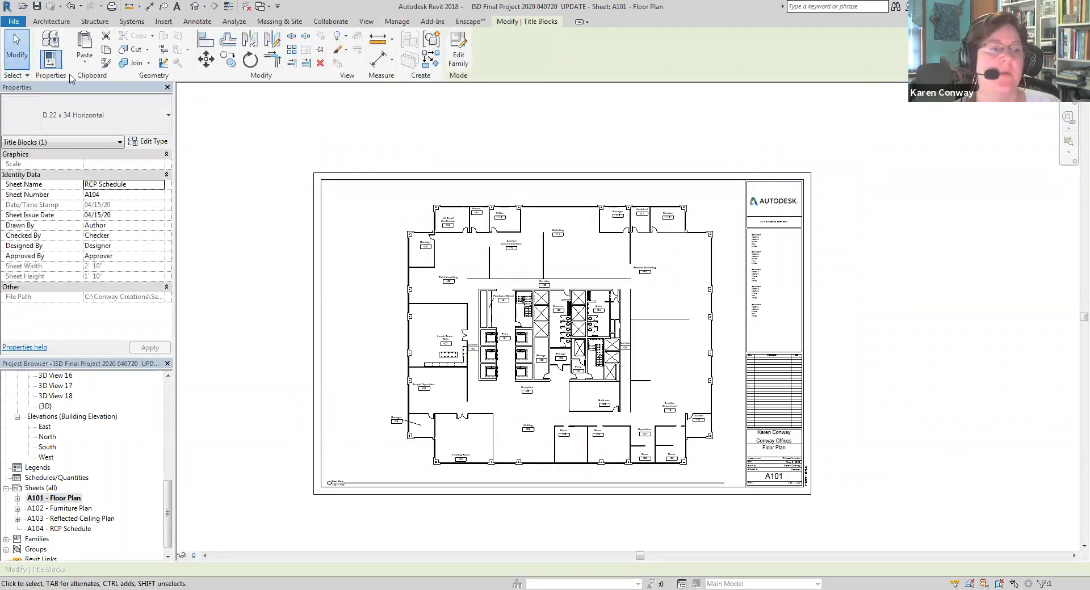
{"action": "left_click", "coordinate": [20, 24]}
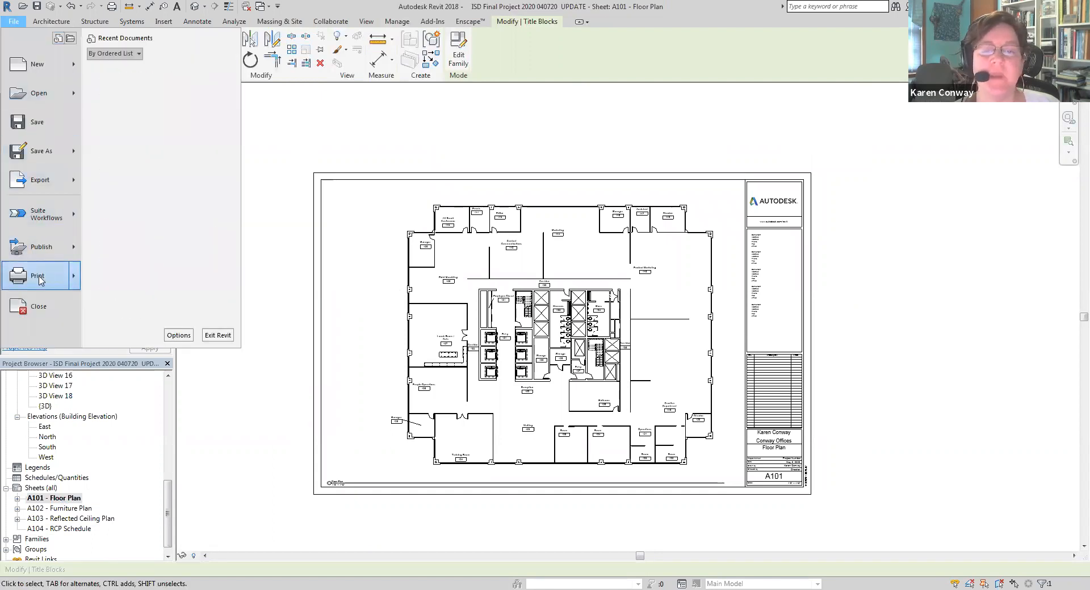
{"action": "left_click", "coordinate": [38, 276]}
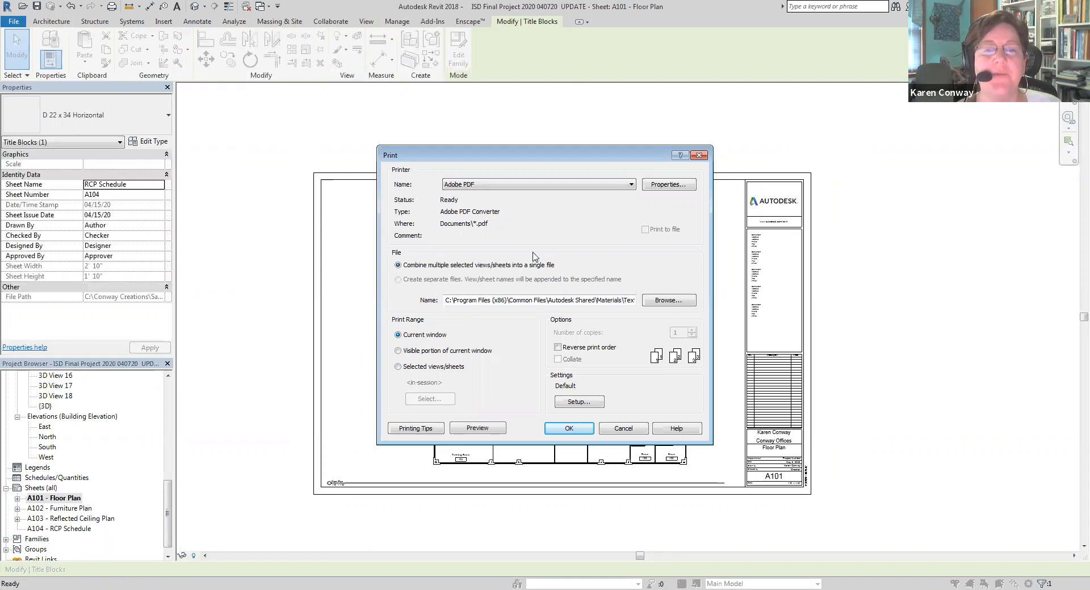
{"action": "left_click", "coordinate": [584, 185]}
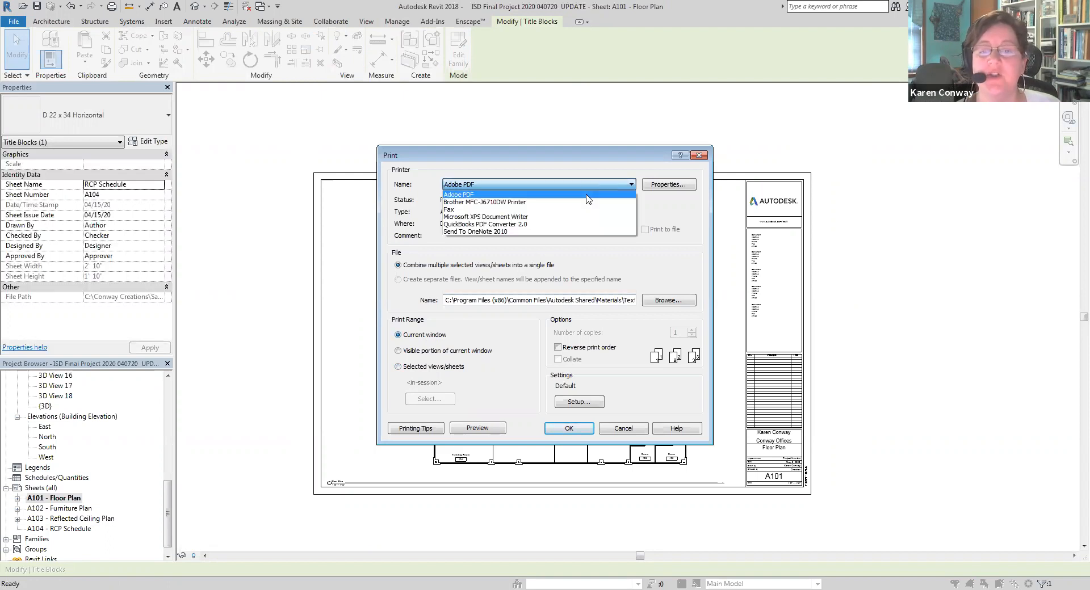
{"action": "left_click", "coordinate": [583, 194]}
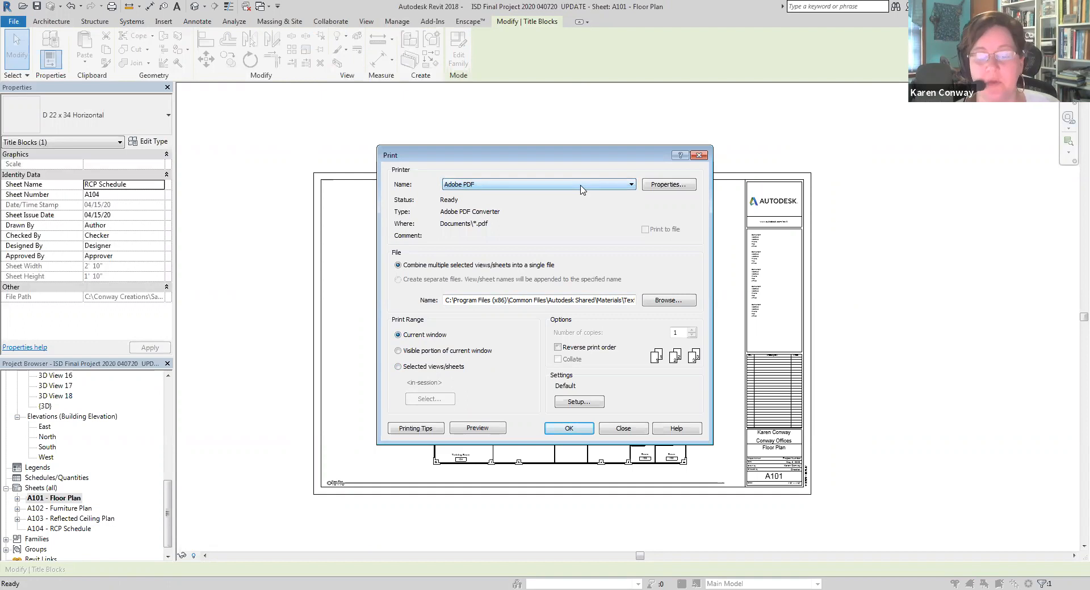
{"action": "left_click", "coordinate": [581, 187]}
{"action": "left_click", "coordinate": [579, 193]}
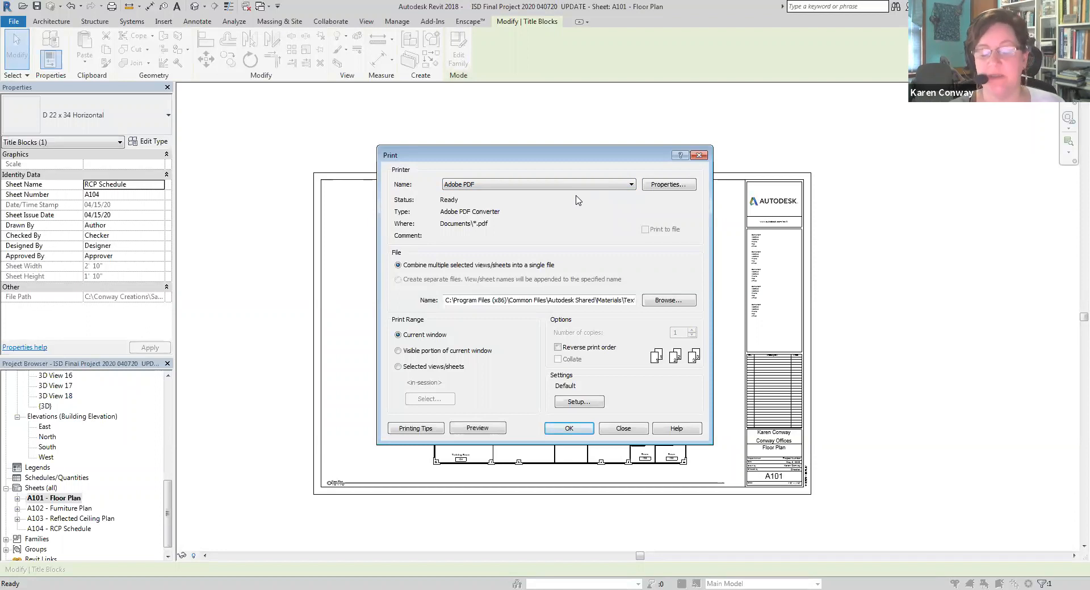
Print sheet A101 to PDF, replacing the existing floor plan PDF dated 041720
{"action": "left_click", "coordinate": [586, 431]}
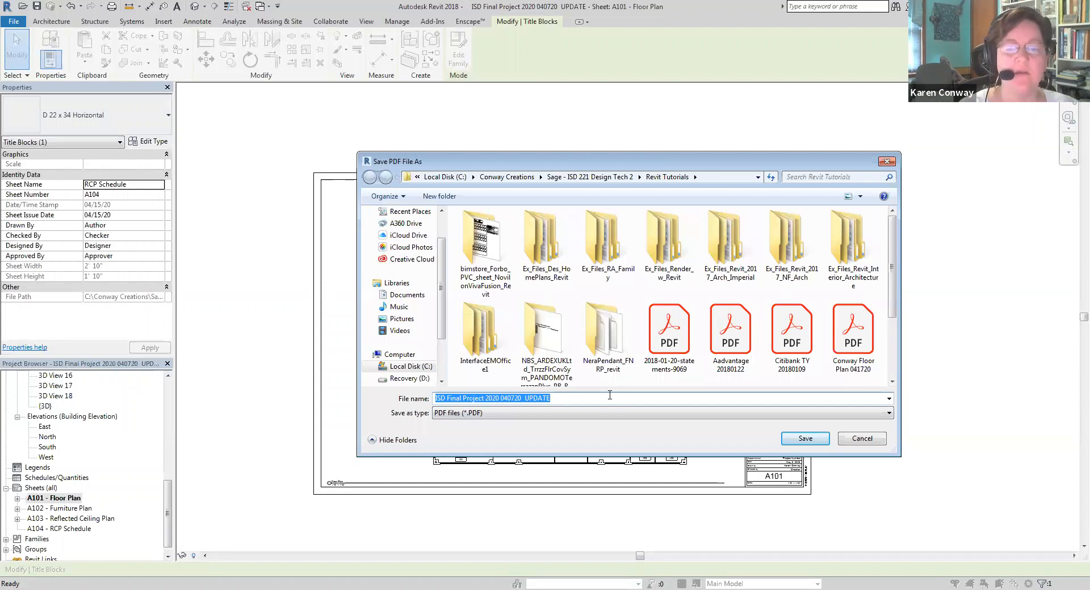
{"action": "type", "text": "Conway"}
{"action": "key", "text": "Down"}
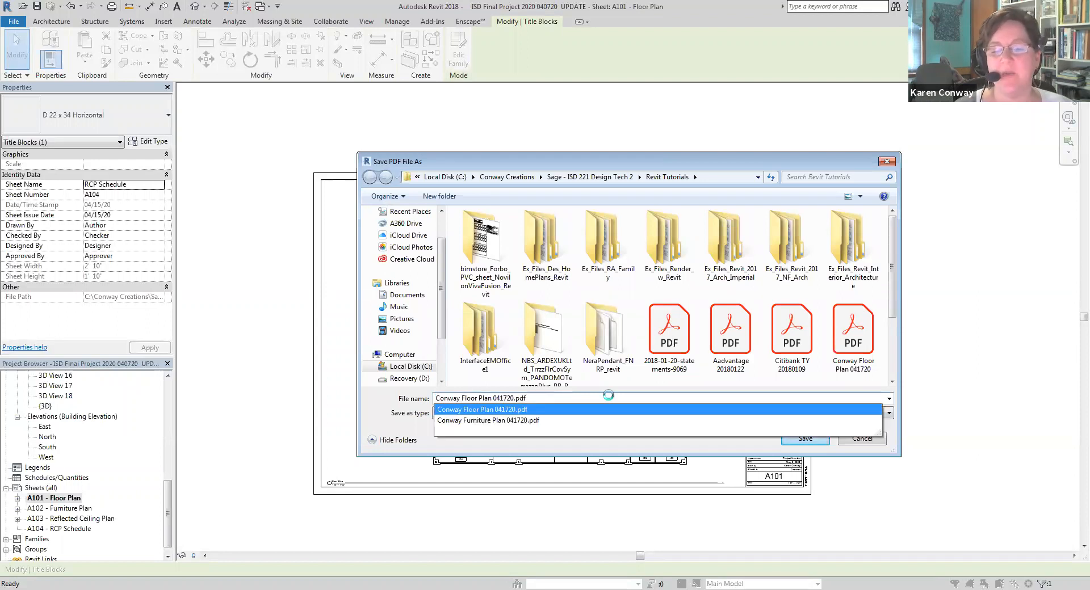
{"action": "key", "text": "Return"}
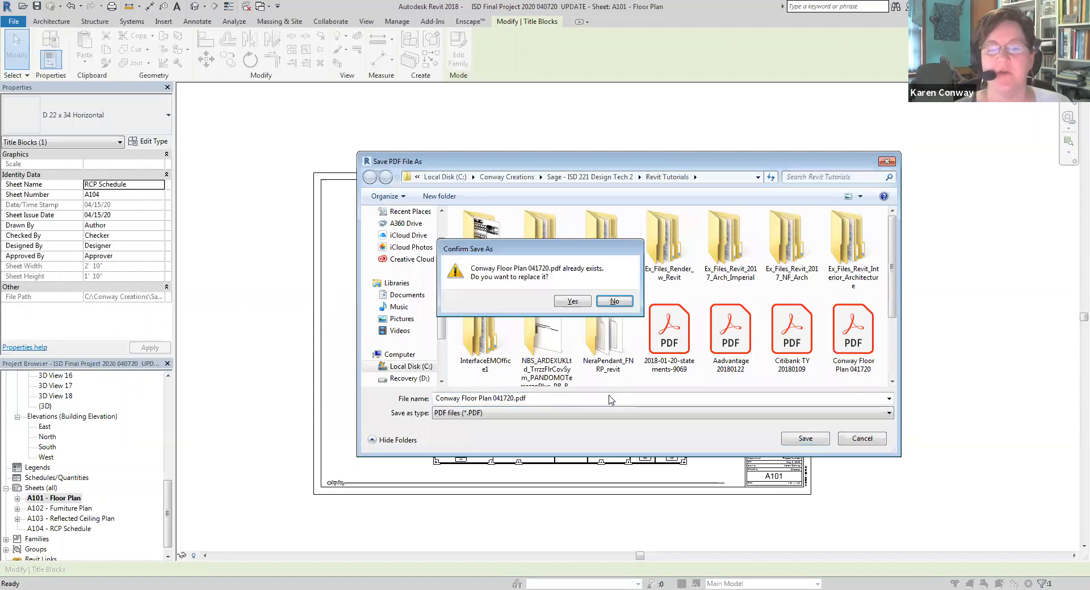
{"action": "left_click", "coordinate": [577, 303]}
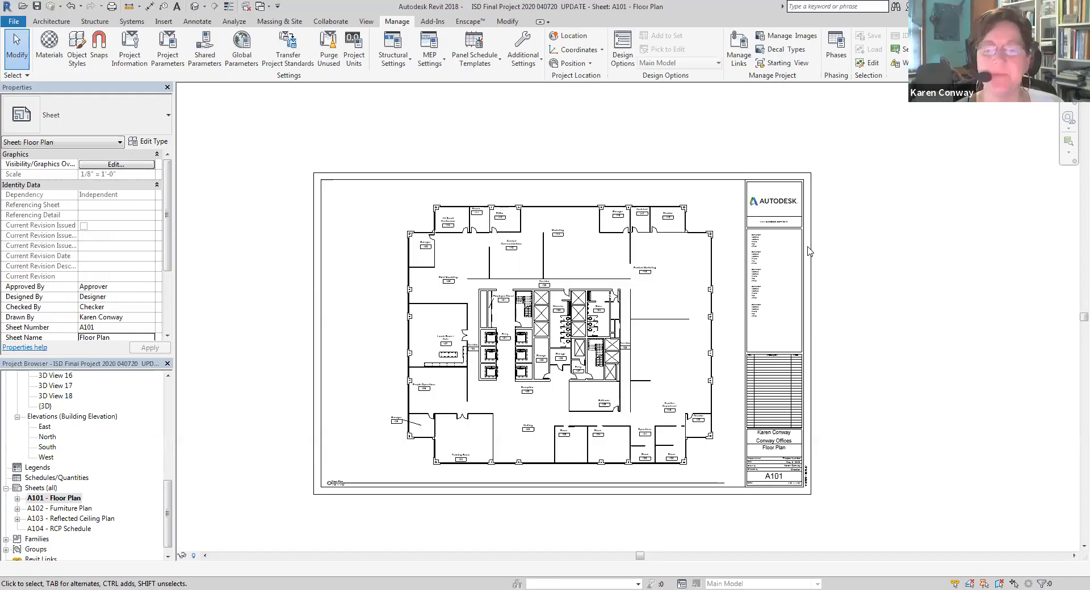
{"action": "key", "text": "alt+Tab"}
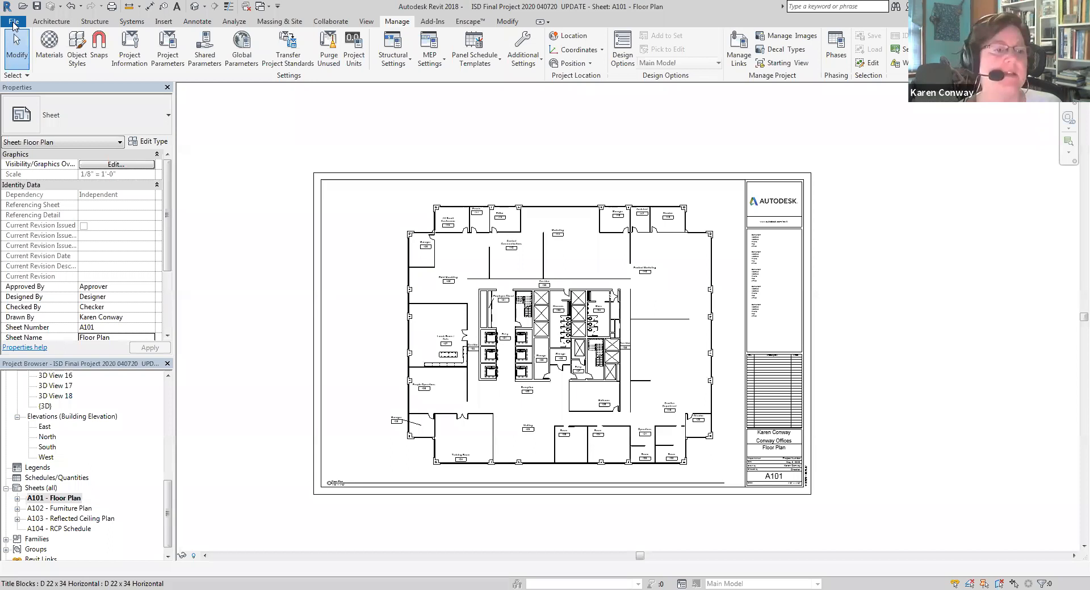
{"action": "left_click", "coordinate": [14, 22]}
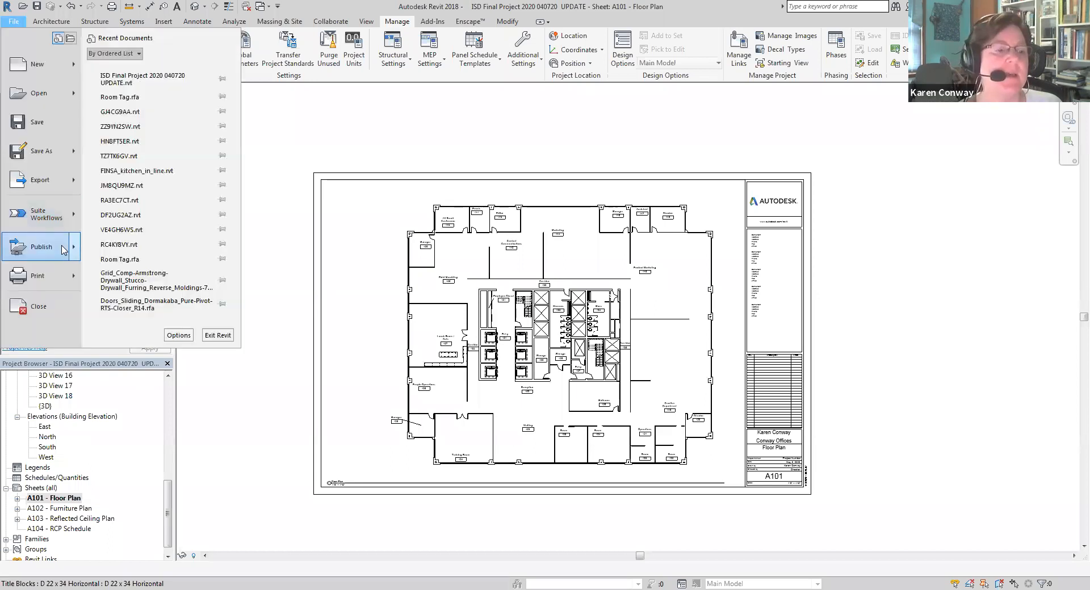
{"action": "left_click", "coordinate": [66, 280]}
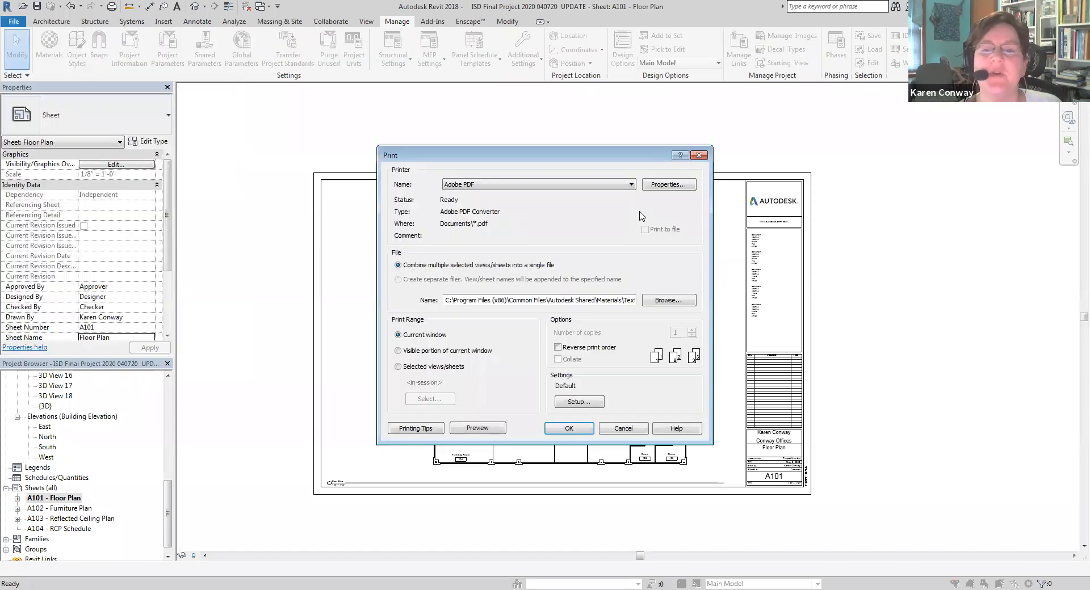
{"action": "left_click", "coordinate": [669, 184]}
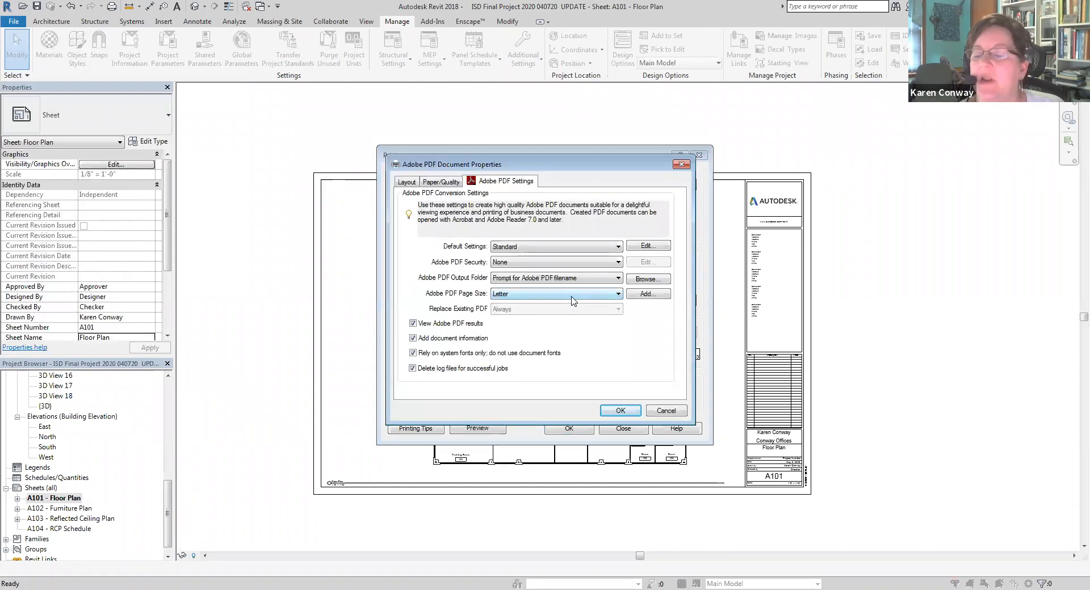
{"action": "left_click", "coordinate": [659, 417]}
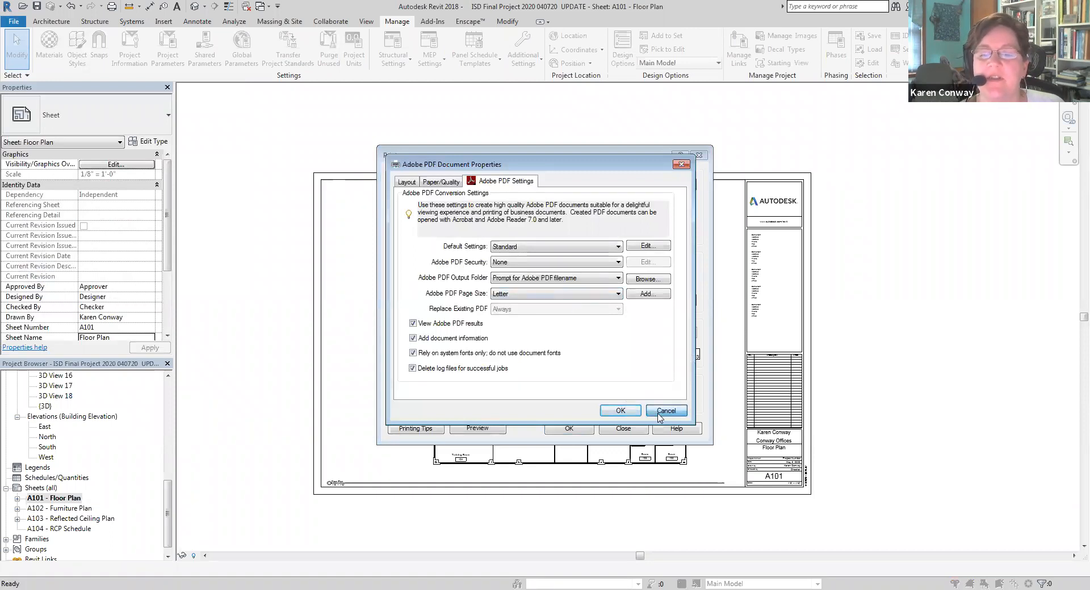
{"action": "left_click", "coordinate": [623, 429]}
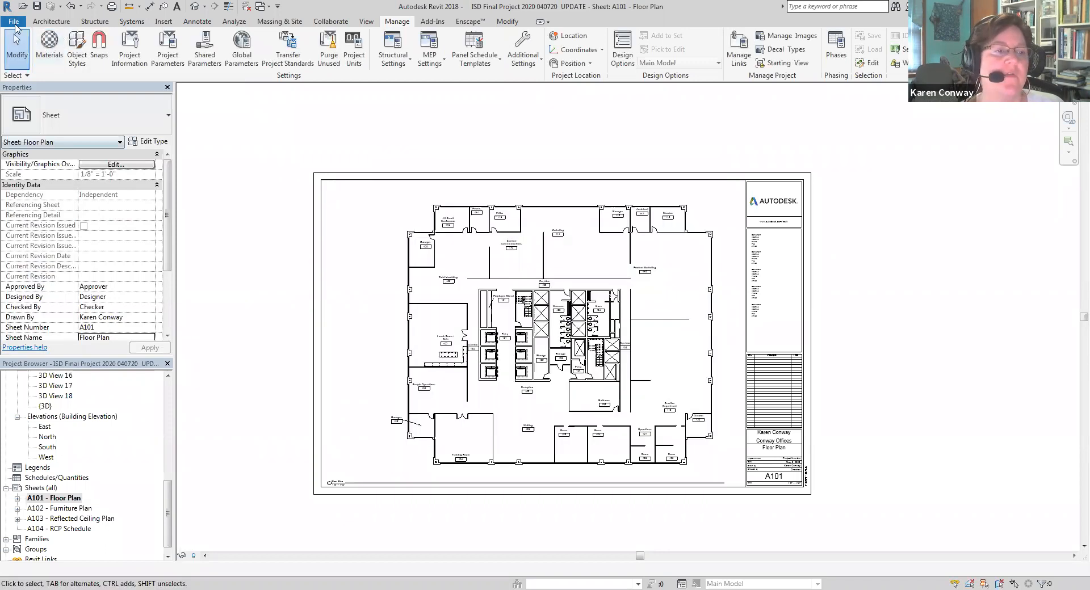
Set the Adobe PDF printer to ARCH D page size and Black & White output for printing sheet A101
{"action": "left_click", "coordinate": [15, 24]}
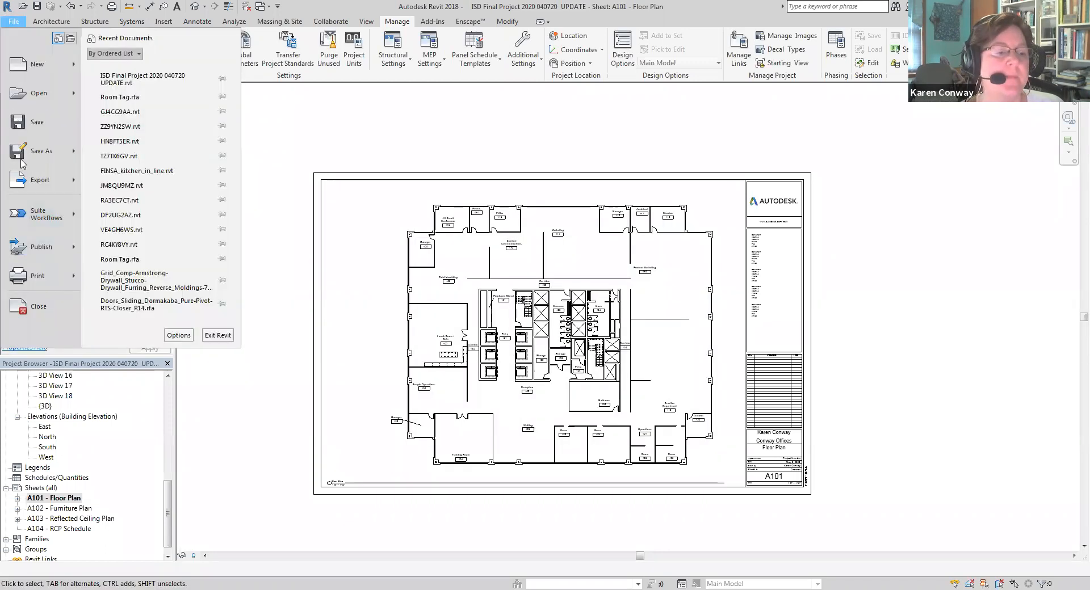
{"action": "left_click", "coordinate": [38, 276]}
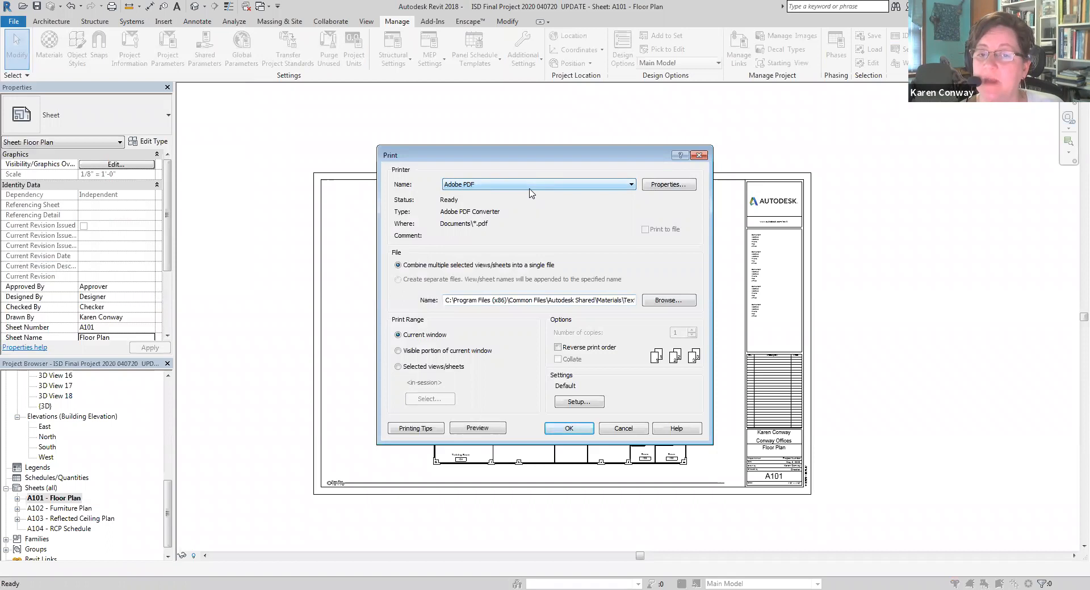
{"action": "left_click", "coordinate": [658, 188]}
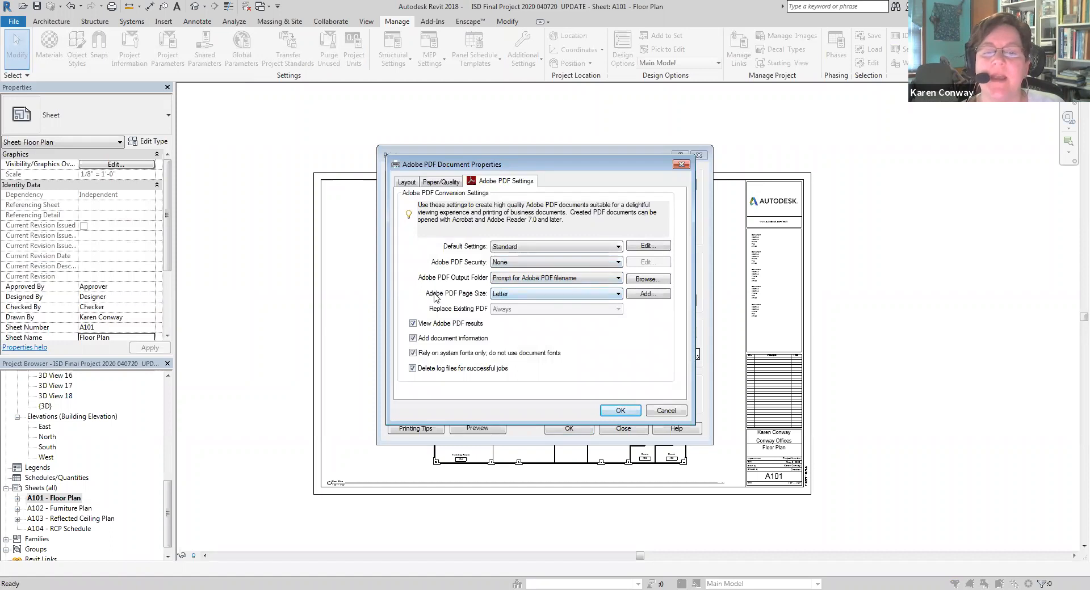
{"action": "left_click", "coordinate": [534, 294]}
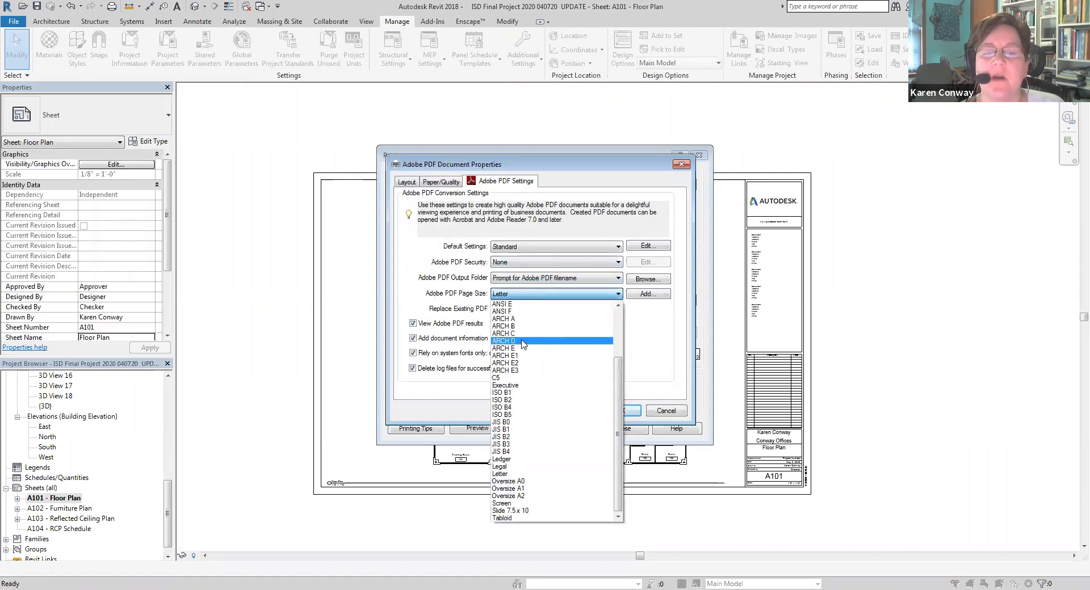
{"action": "left_click", "coordinate": [587, 354]}
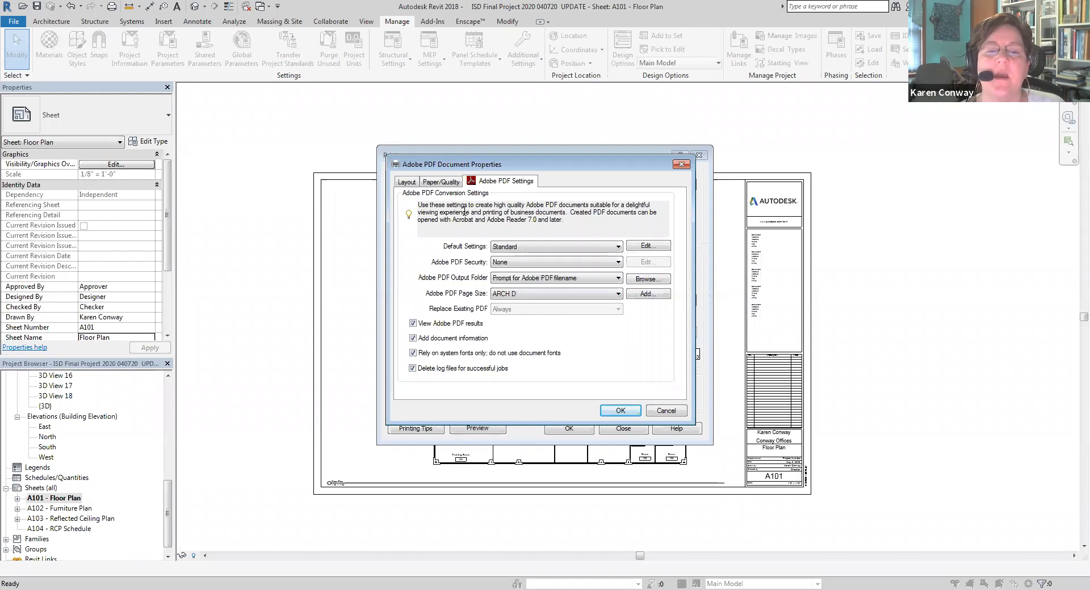
{"action": "left_click", "coordinate": [441, 183]}
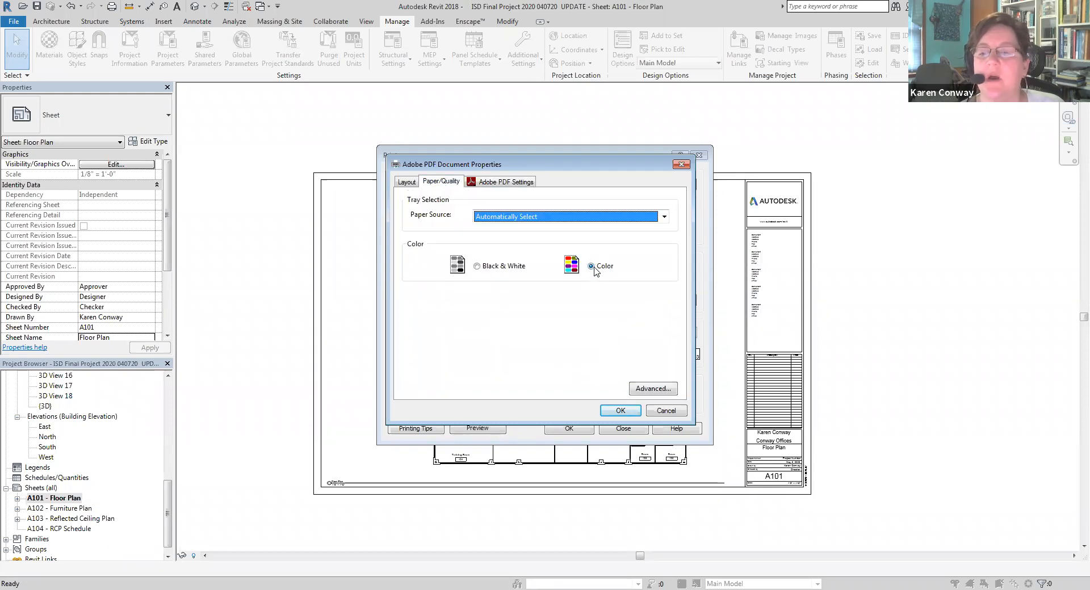
{"action": "left_click", "coordinate": [491, 267]}
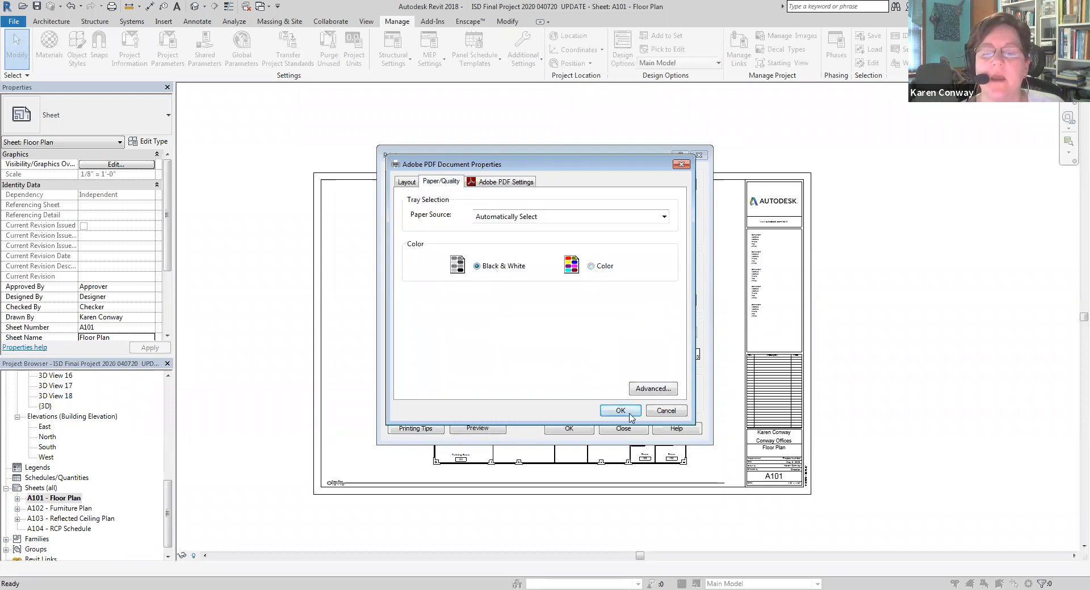
{"action": "key", "text": "Return"}
Print sheet A101 to PDF with the new printer settings, overwriting the floor plan PDF dated 041720 and repeating the save if it is refused
{"action": "left_click", "coordinate": [571, 428]}
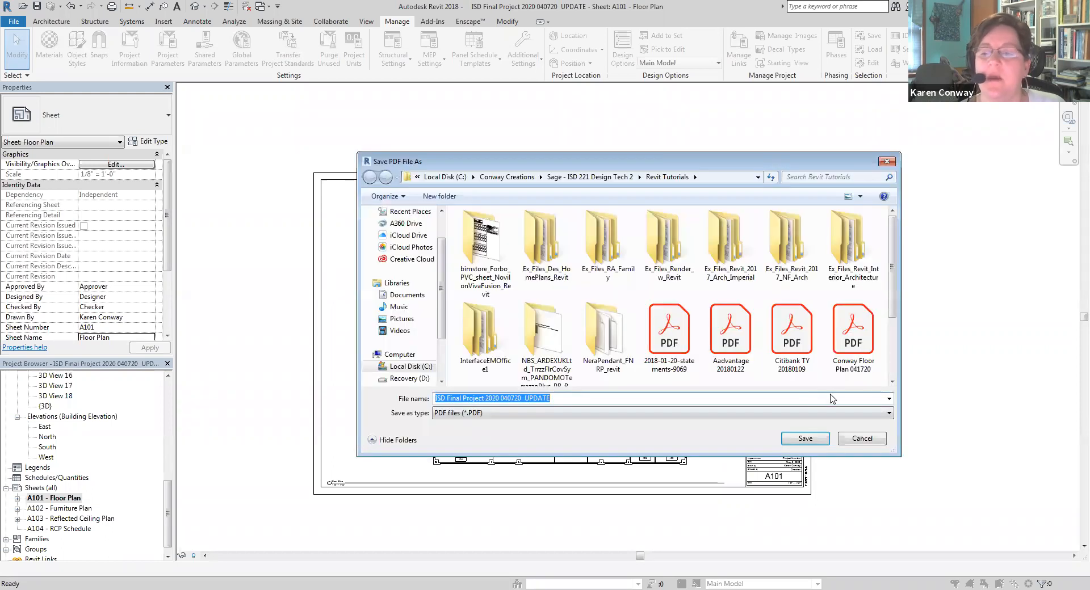
{"action": "left_click", "coordinate": [853, 335]}
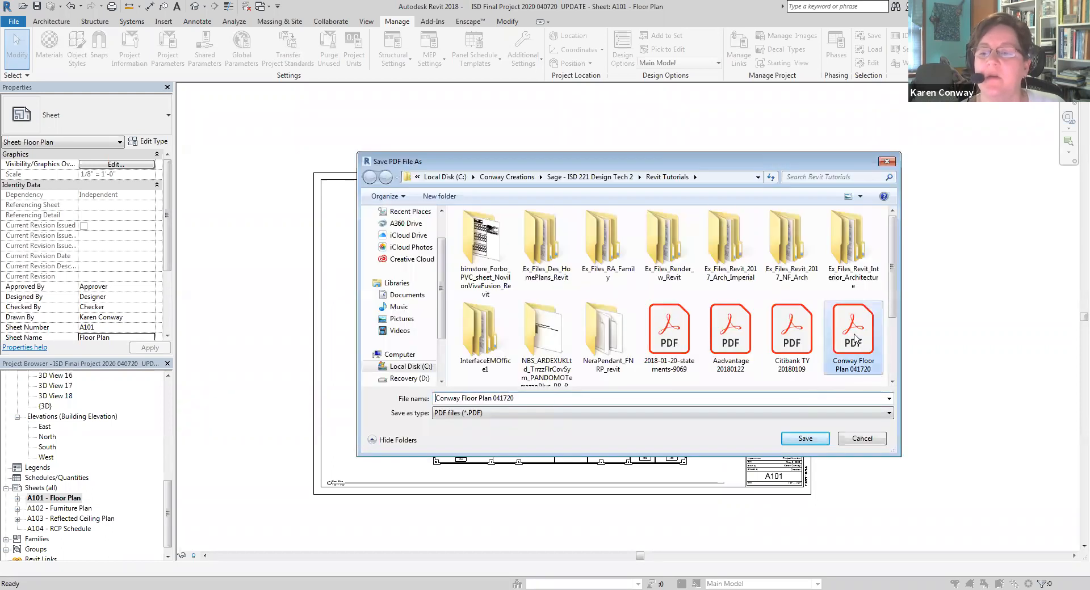
{"action": "left_click", "coordinate": [804, 439]}
{"action": "left_click", "coordinate": [569, 301]}
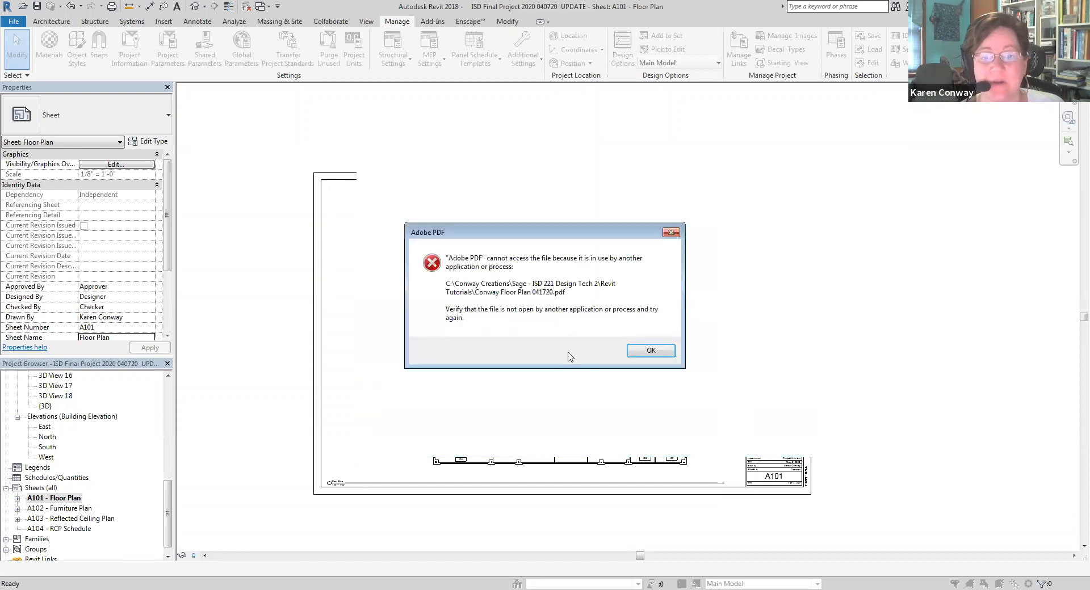
{"action": "left_click", "coordinate": [650, 351]}
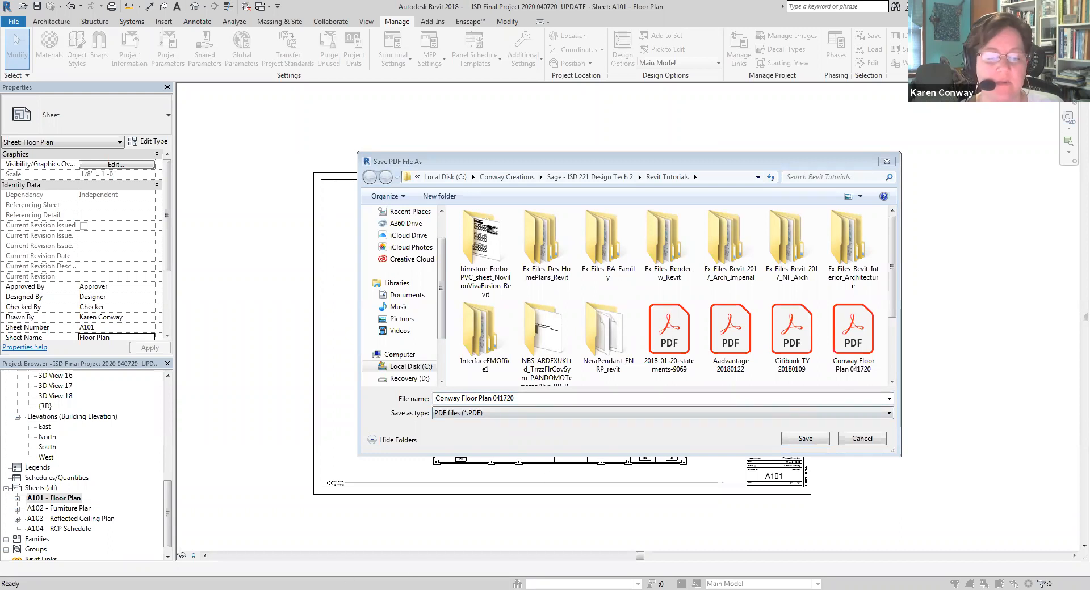
{"action": "left_click", "coordinate": [850, 339]}
{"action": "left_click", "coordinate": [807, 439]}
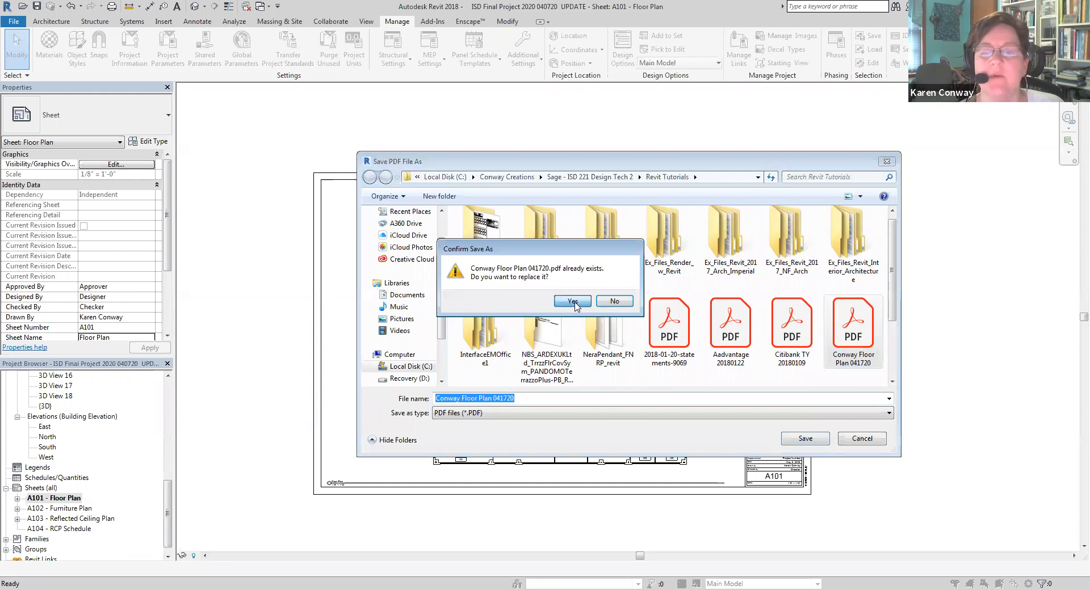
{"action": "left_click", "coordinate": [572, 301]}
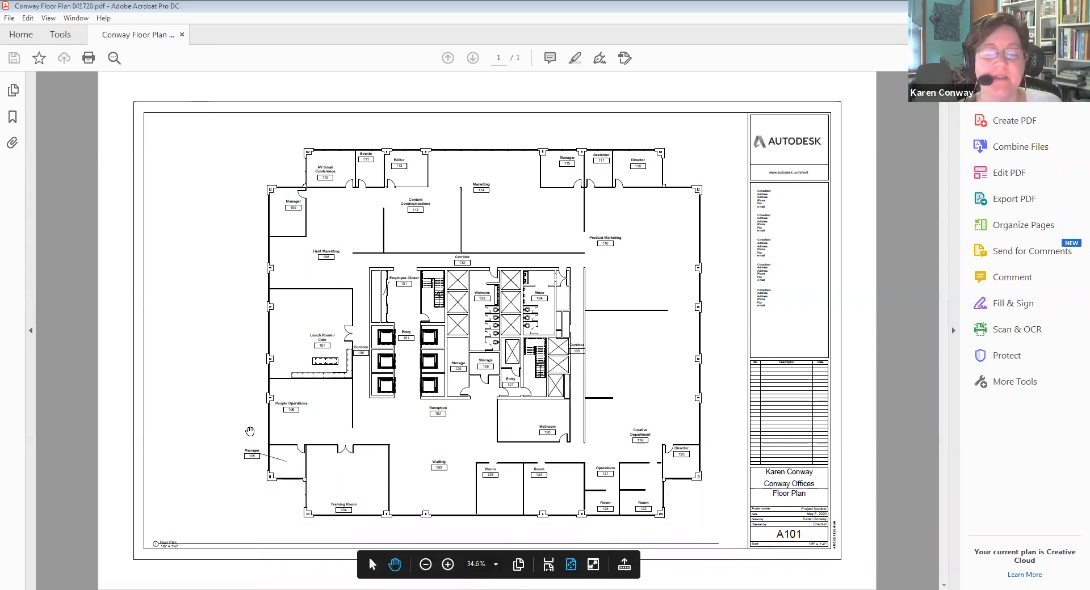
Inspect the printed floor plan PDF at 50% zoom, covering the room labels, walls and title block
{"action": "left_click", "coordinate": [448, 565]}
{"action": "scroll", "coordinate": [522, 574], "scroll_direction": "down", "scroll_amount": 3}
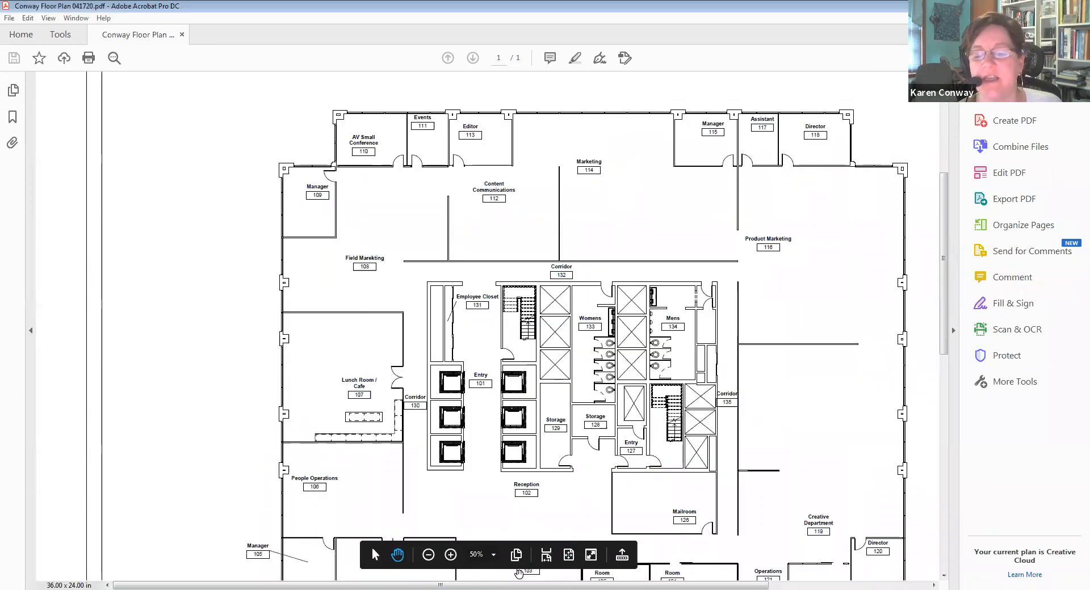
{"action": "left_click_drag", "start_coordinate": [570, 585], "coordinate": [785, 519]}
{"action": "scroll", "coordinate": [820, 376], "scroll_direction": "down", "scroll_amount": 5}
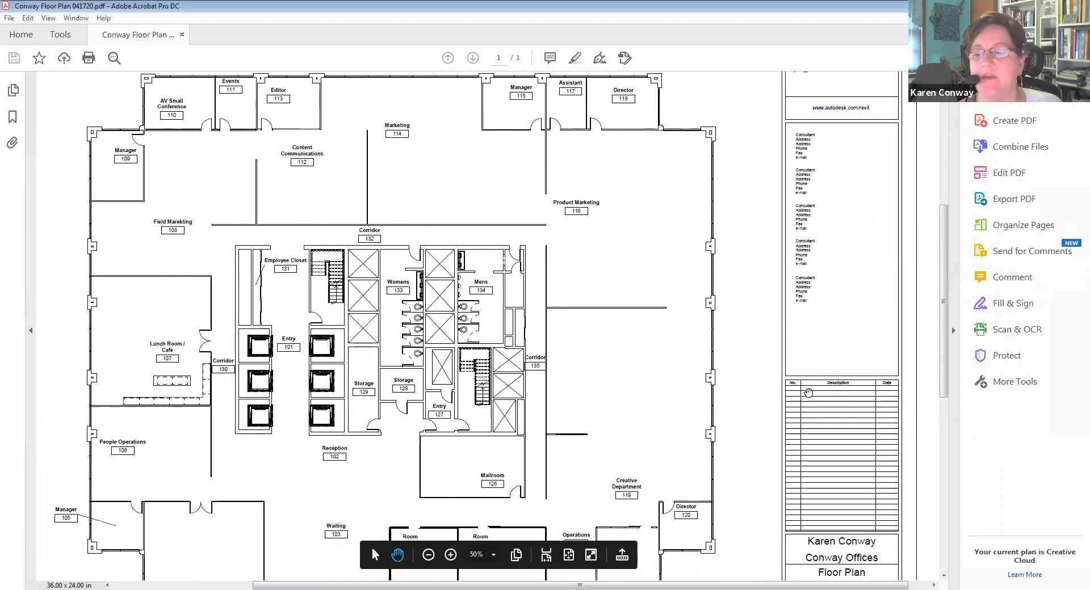
{"action": "scroll", "coordinate": [809, 401], "scroll_direction": "down", "scroll_amount": 1}
{"action": "left_click_drag", "start_coordinate": [734, 583], "coordinate": [595, 578]}
{"action": "scroll", "coordinate": [662, 424], "scroll_direction": "up", "scroll_amount": 2}
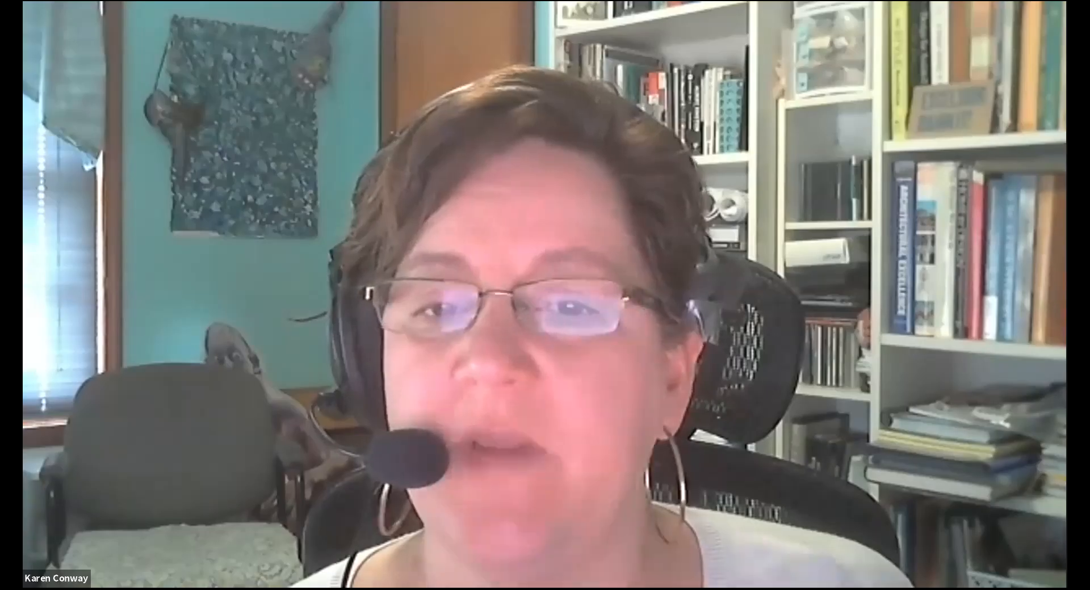